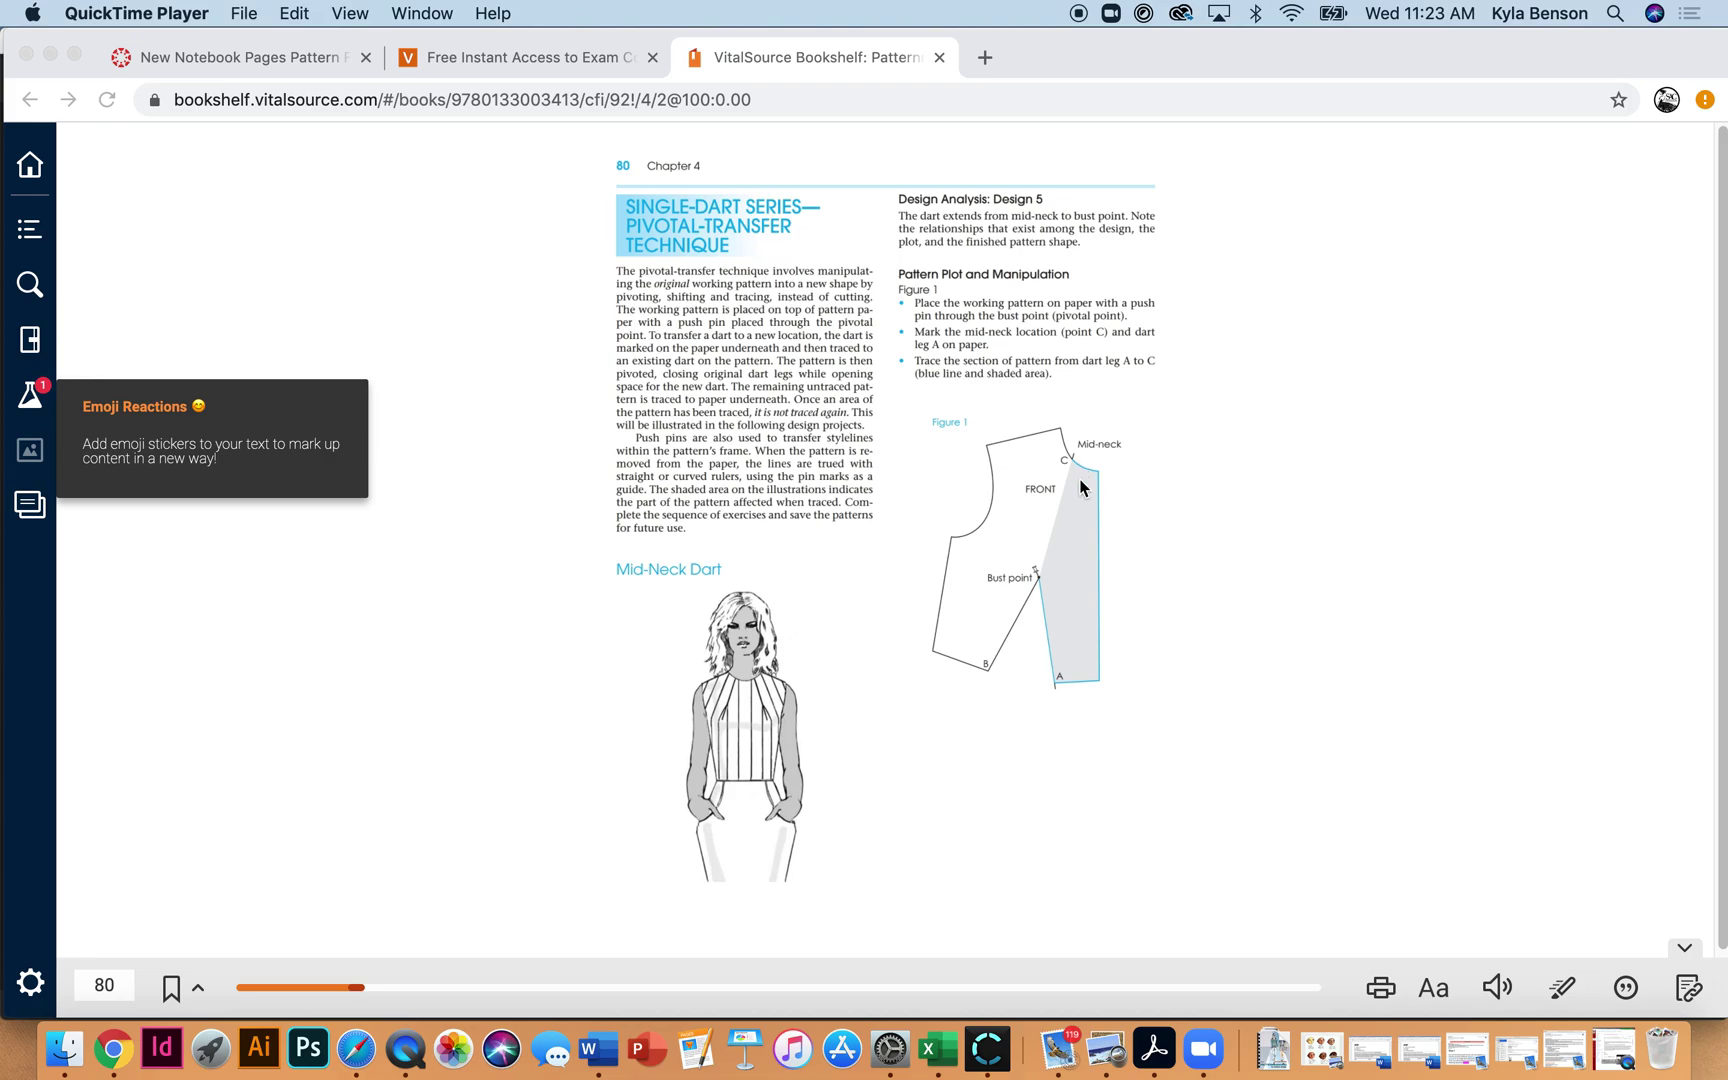
Switch to the Basic Bodice Sloper project and inspect both front bodice halves and the back piece
left_click(987, 1050)
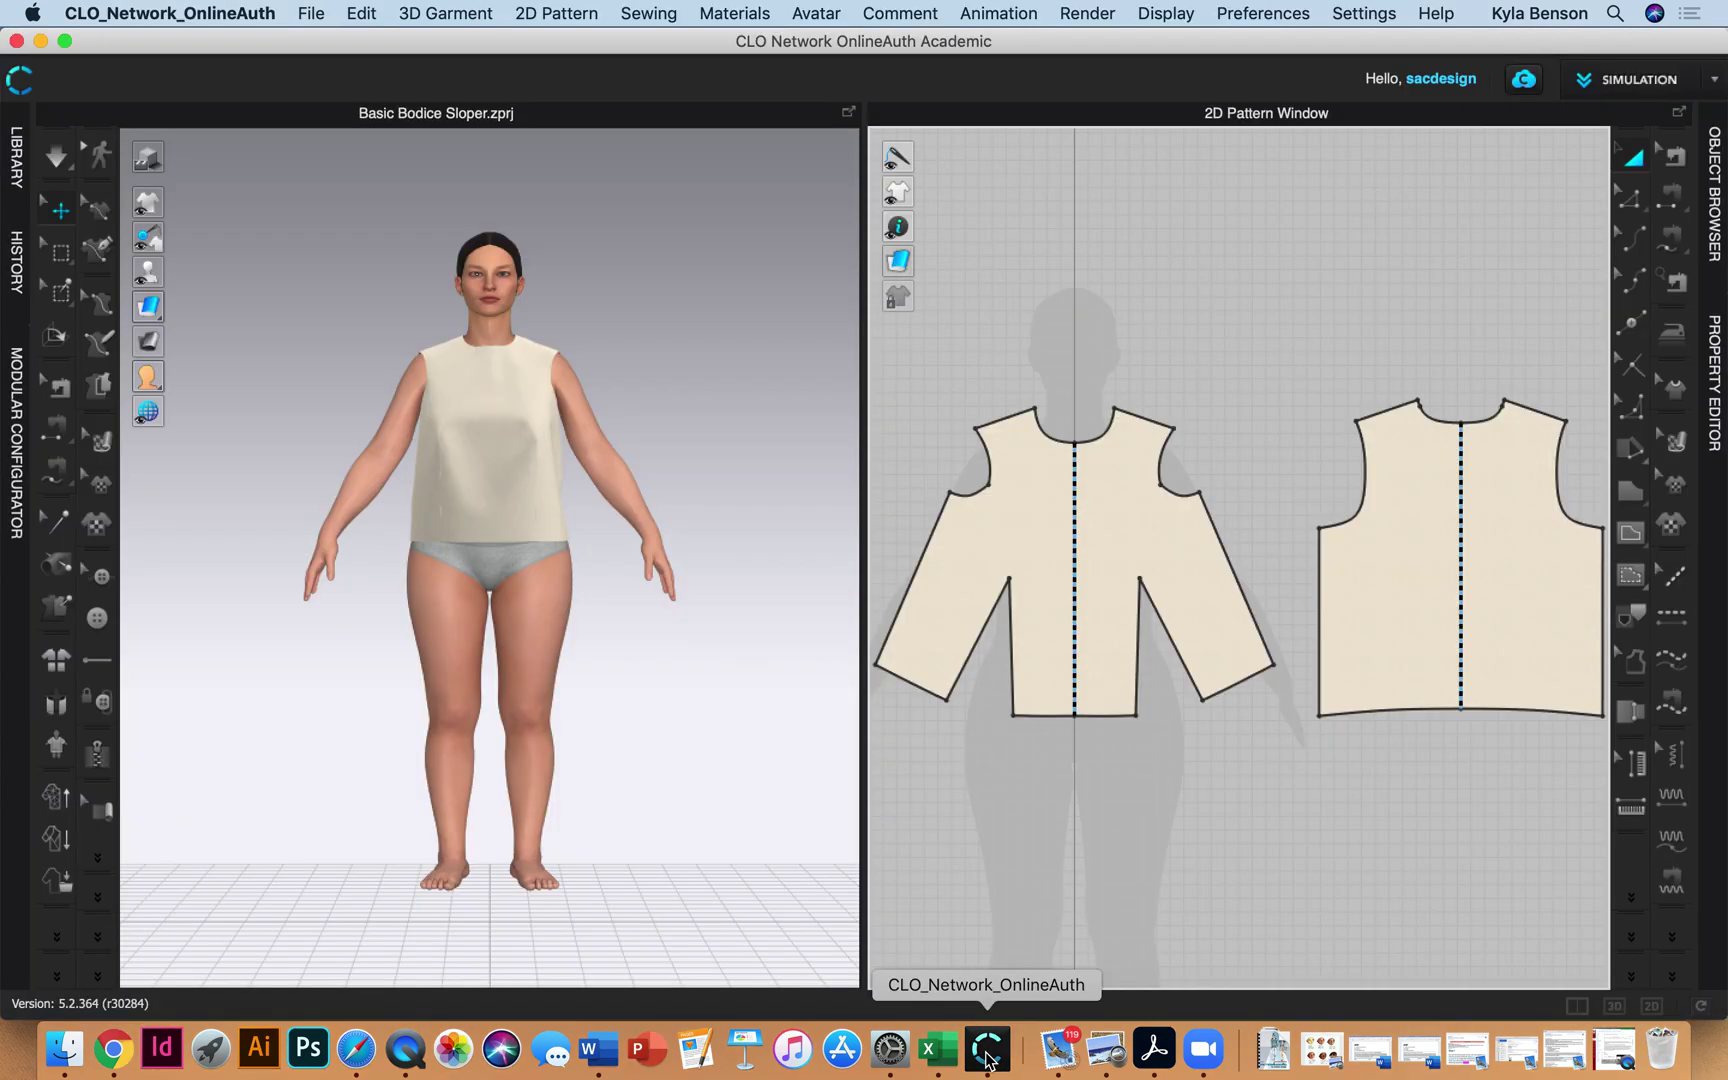
left_click(1006, 675)
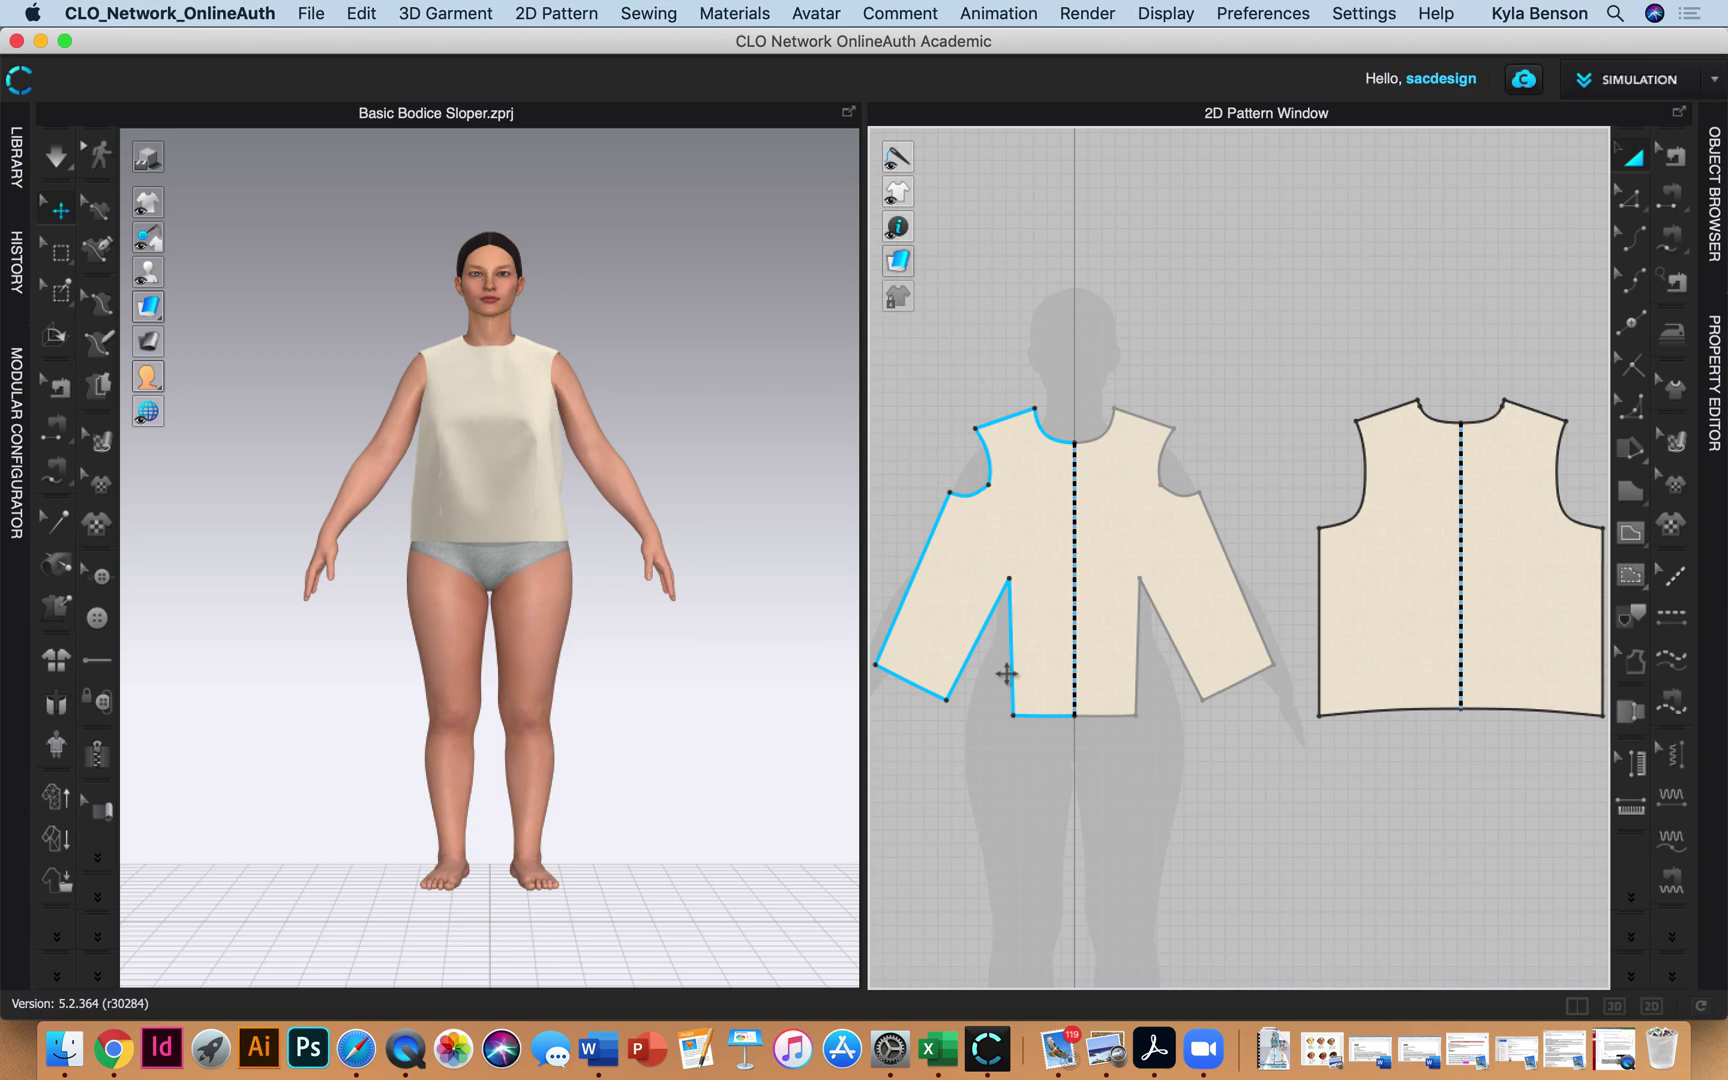
left_click(1165, 720)
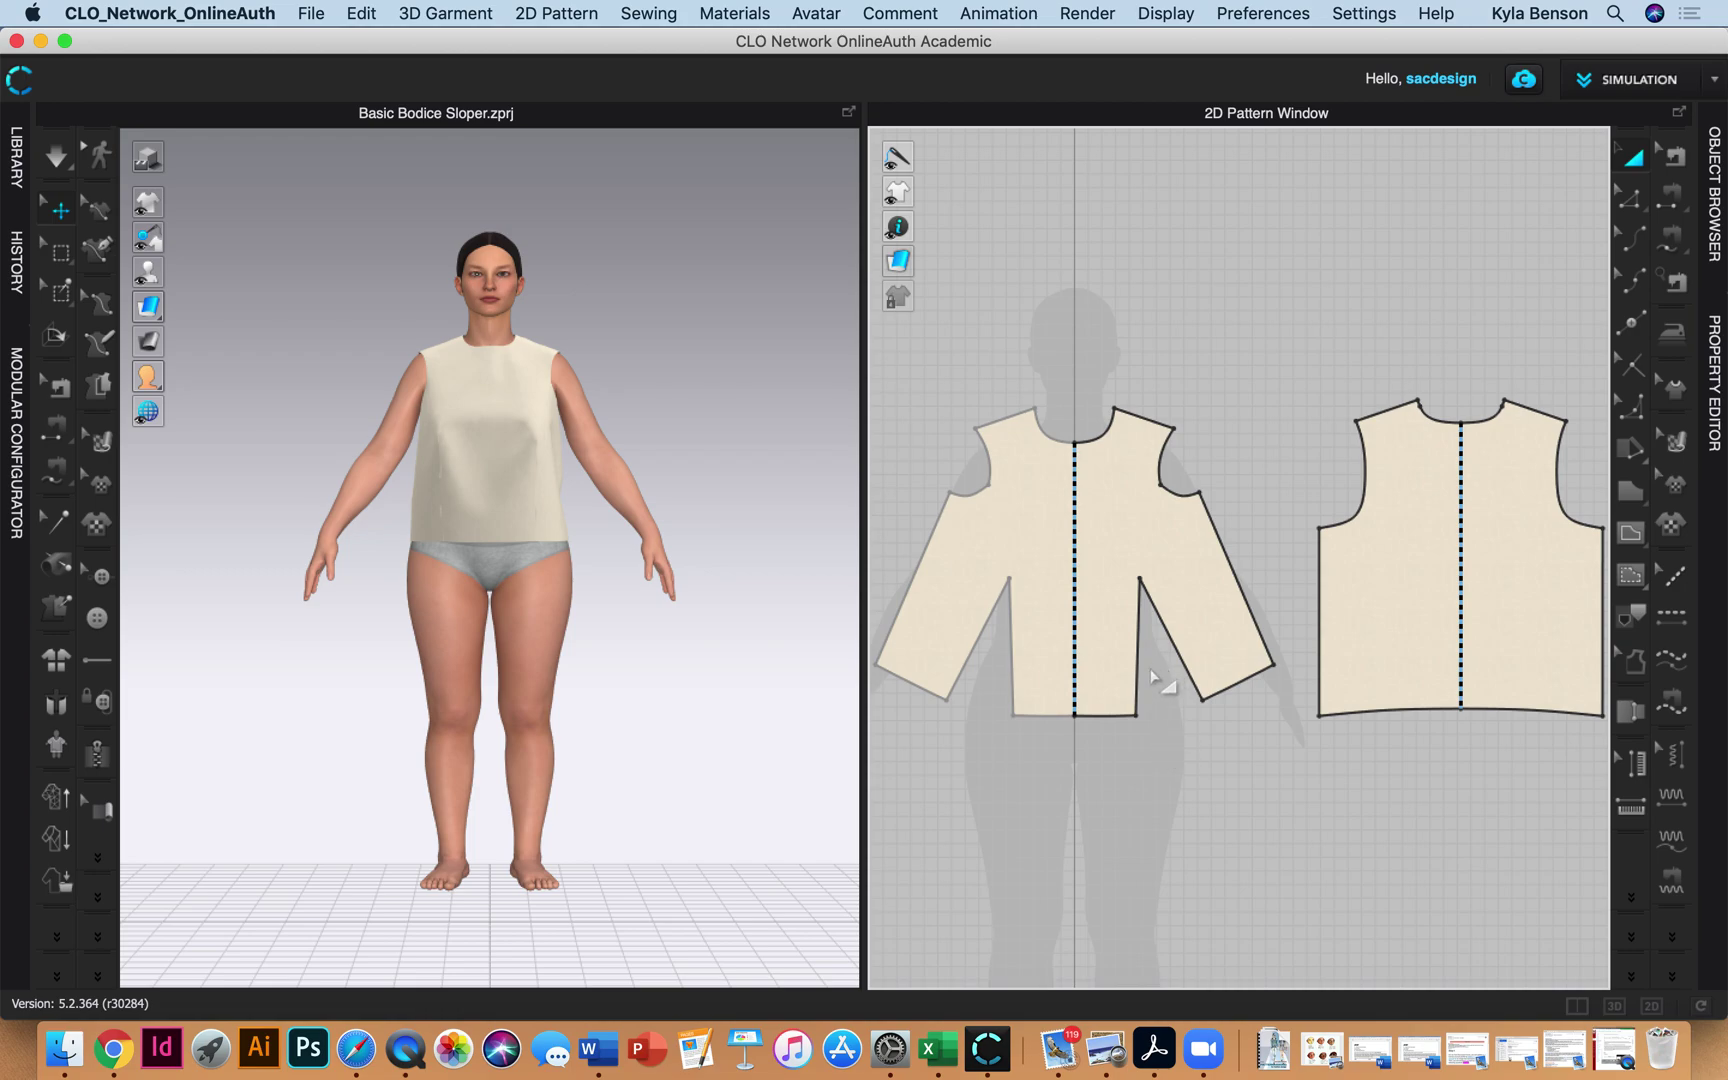
left_click(1143, 673)
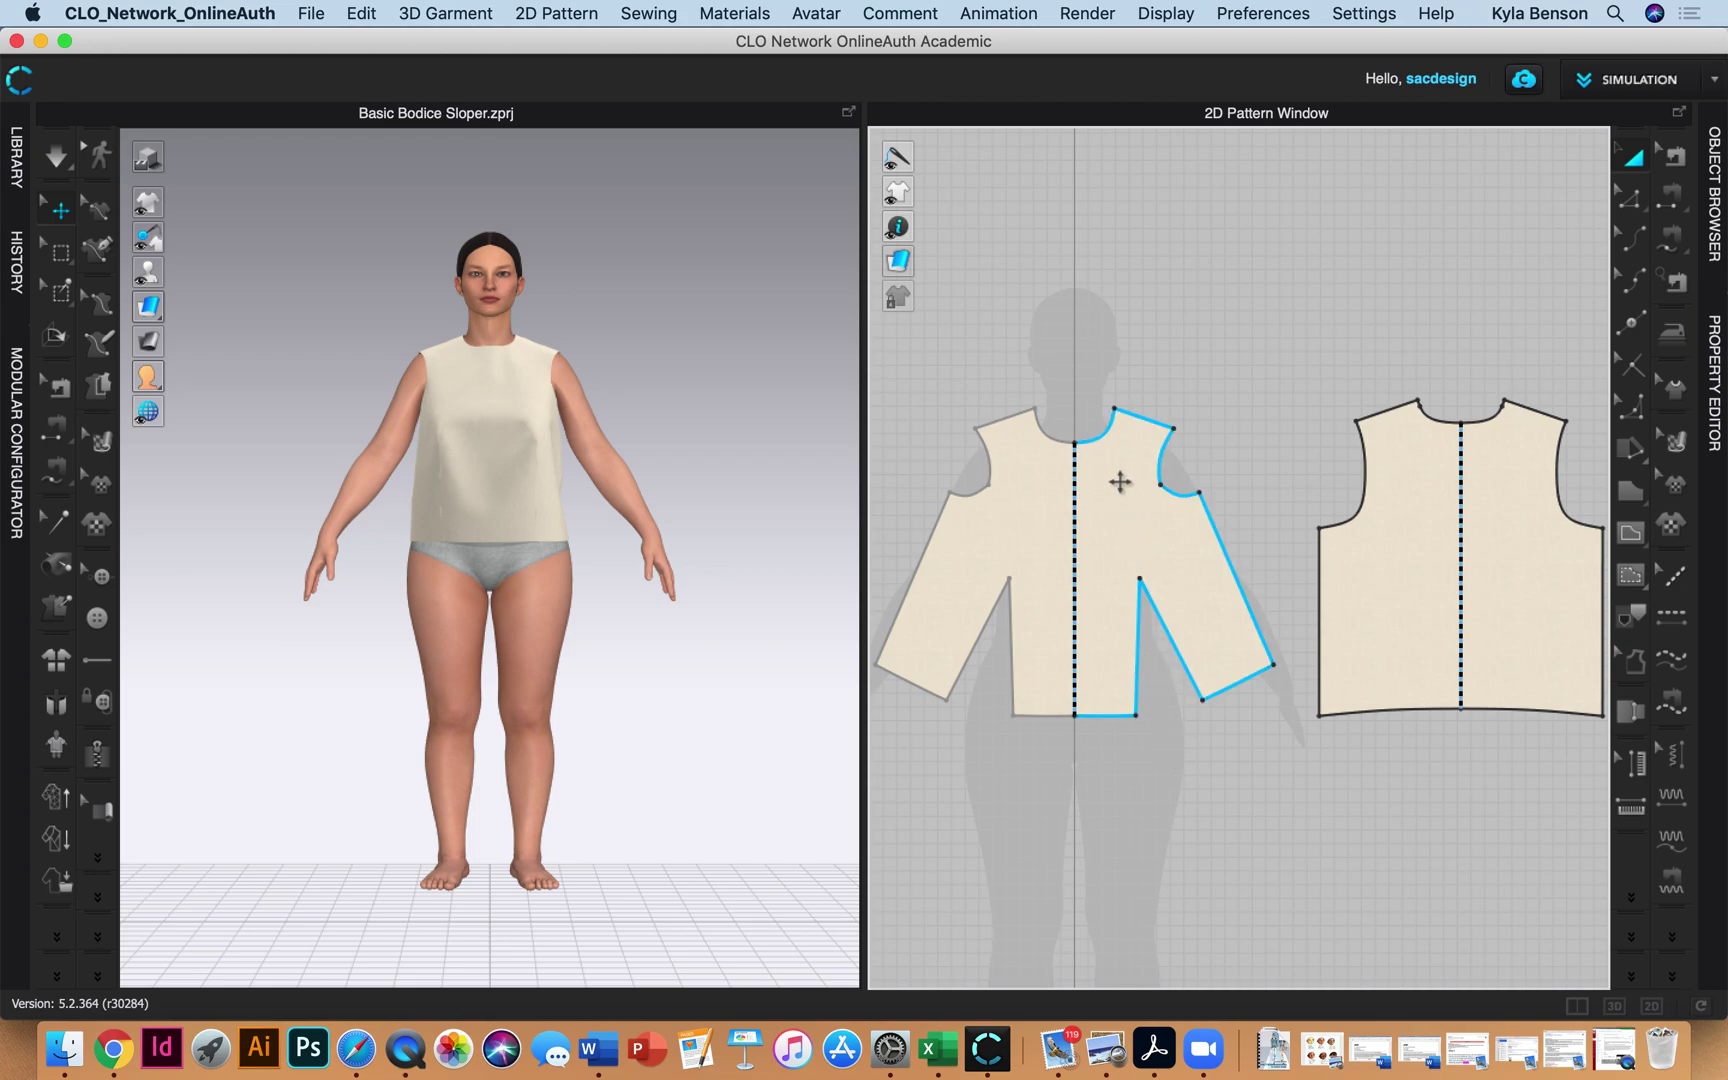
left_click(1224, 786)
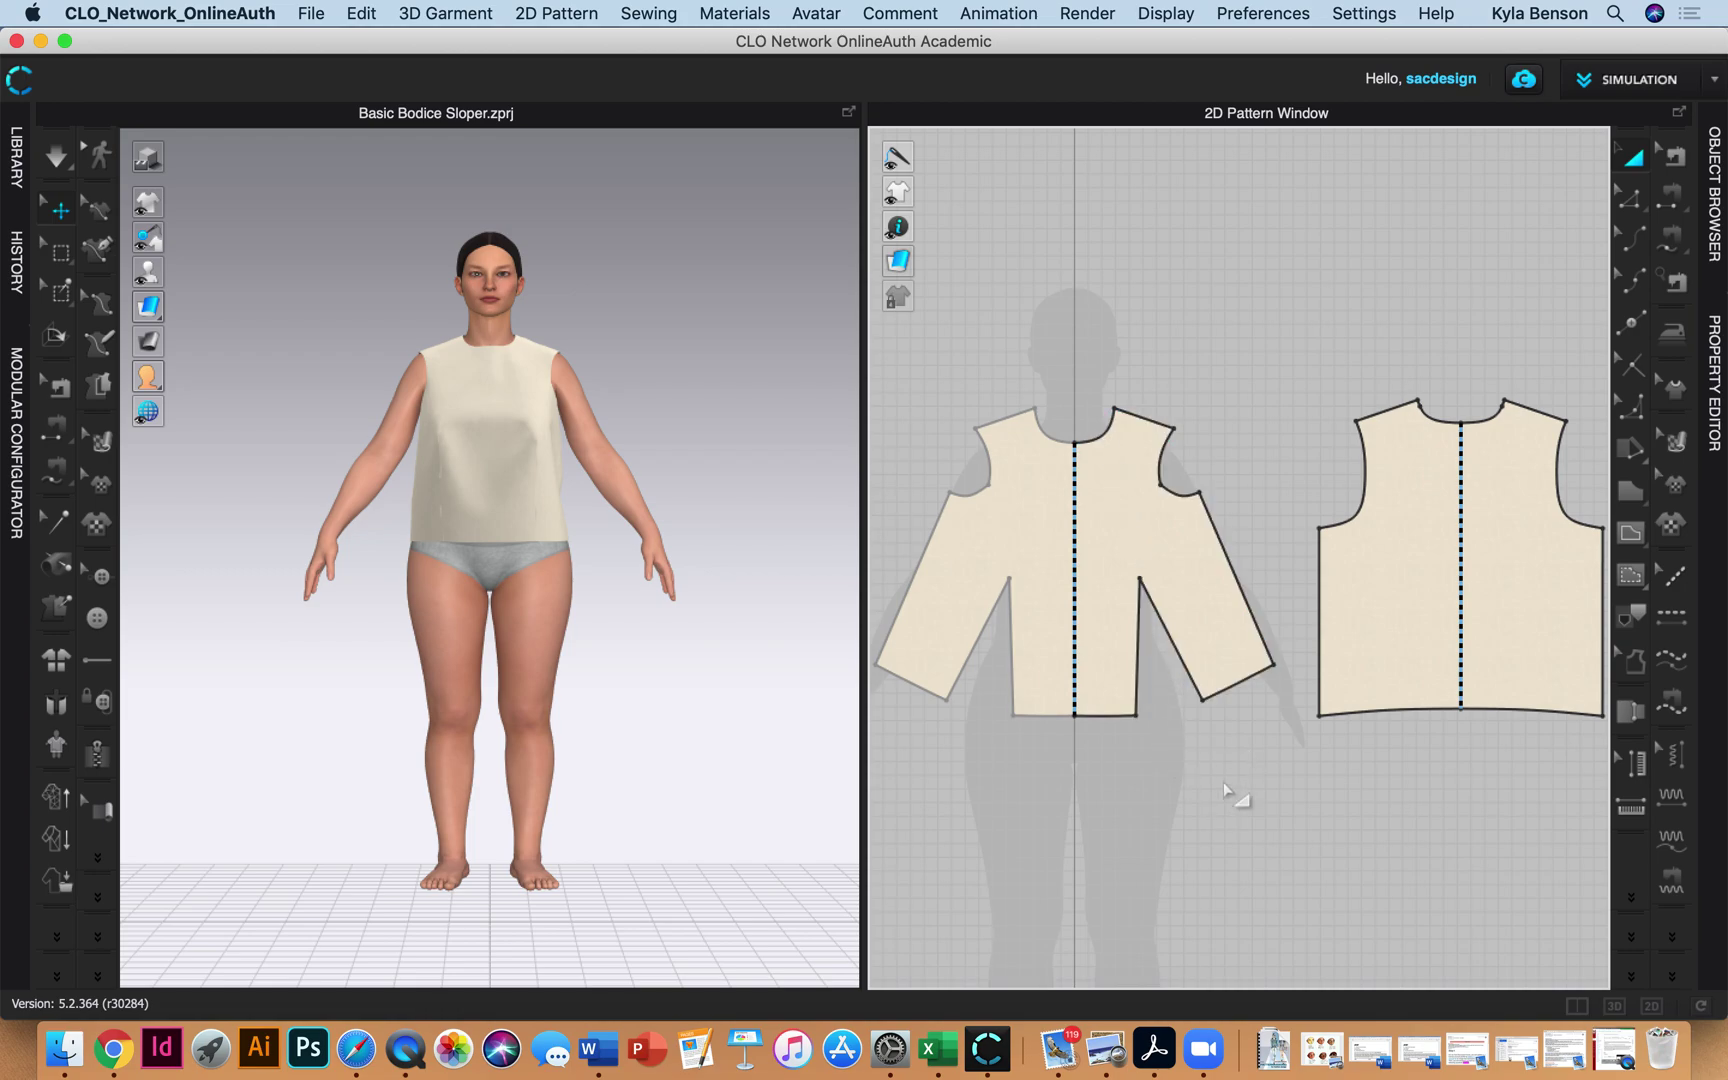
left_click(1477, 571)
left_click(1578, 437)
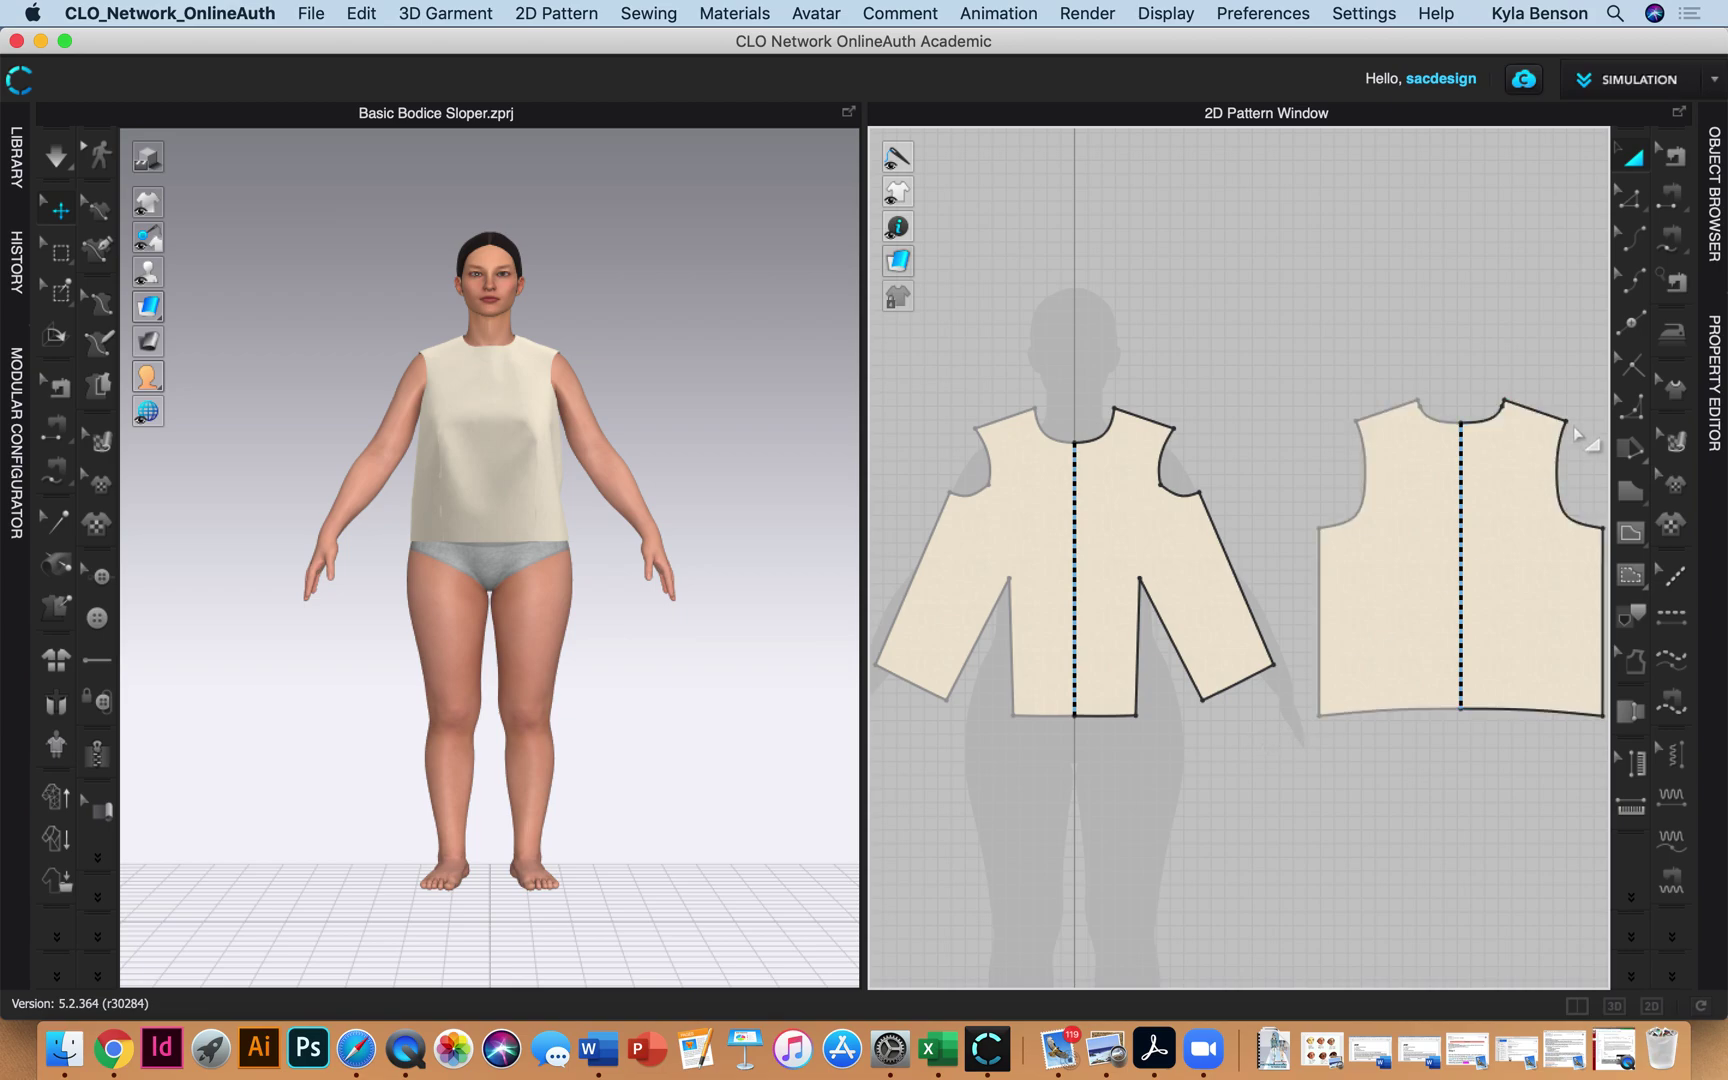
left_click(1175, 553)
left_click(1349, 315)
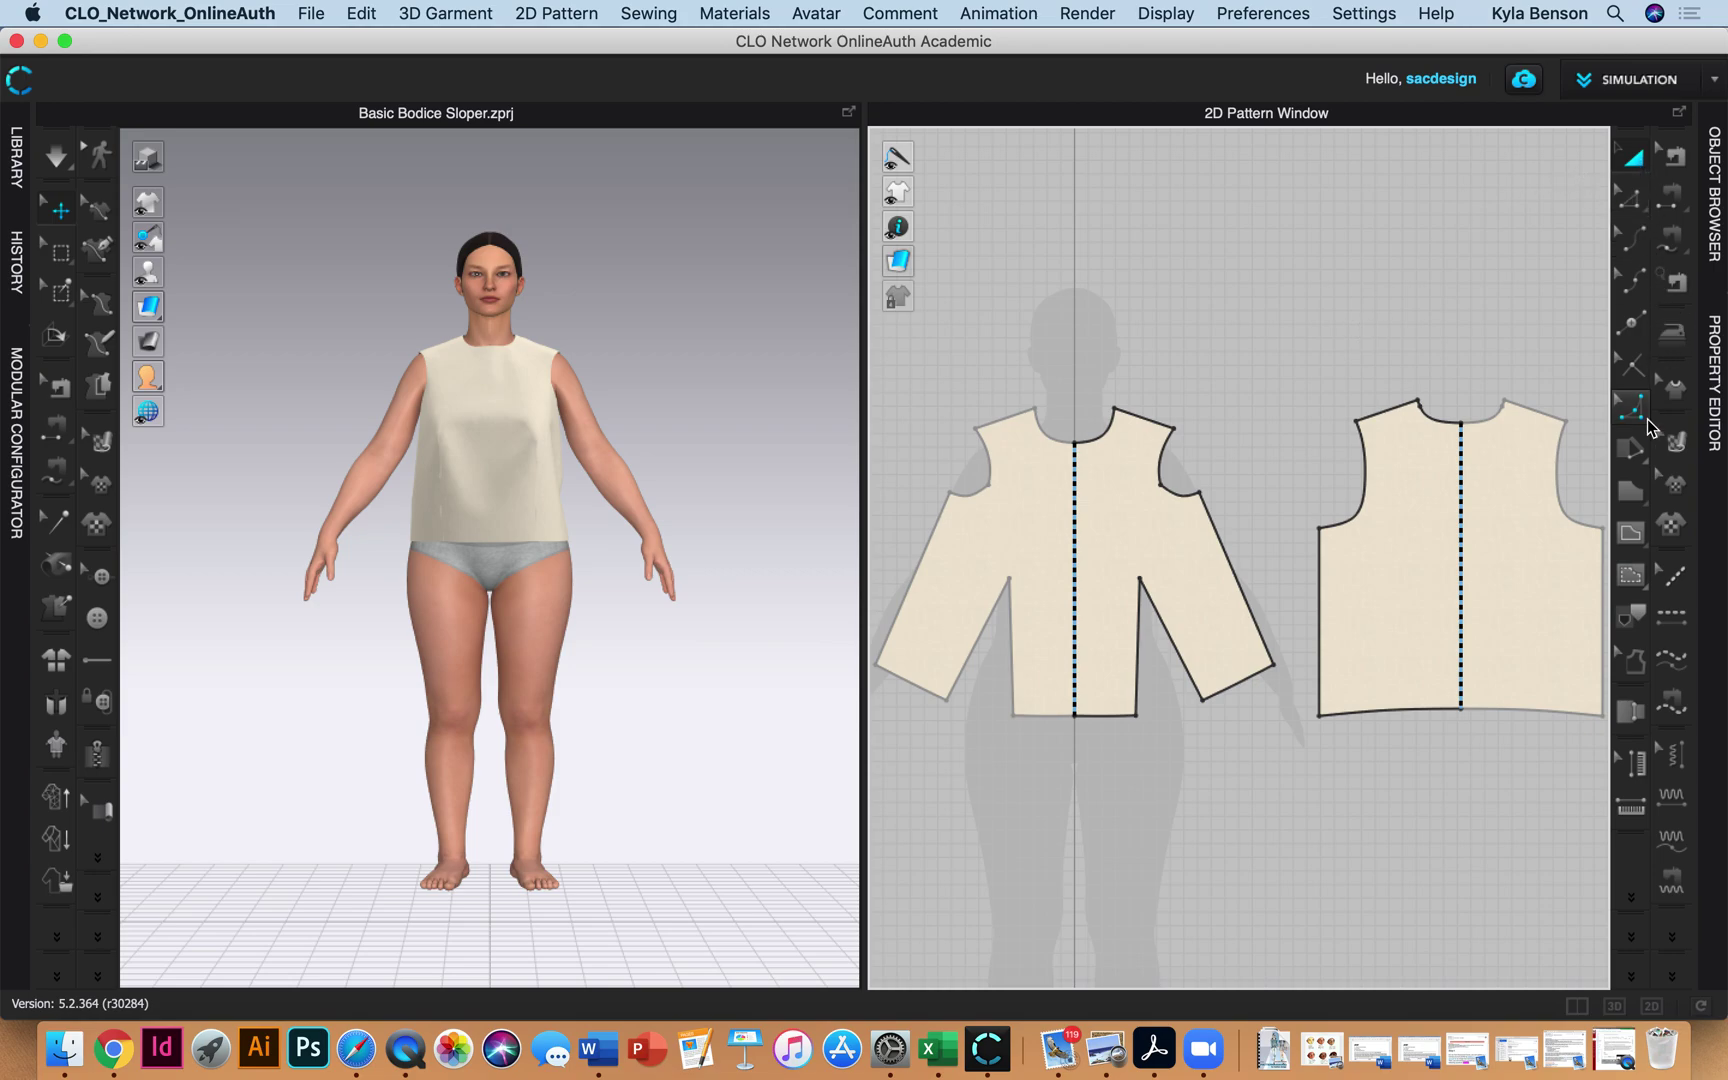
Draw an internal line on the front bodice from the waist dart apex to the mid-neckline point
left_click(1633, 537)
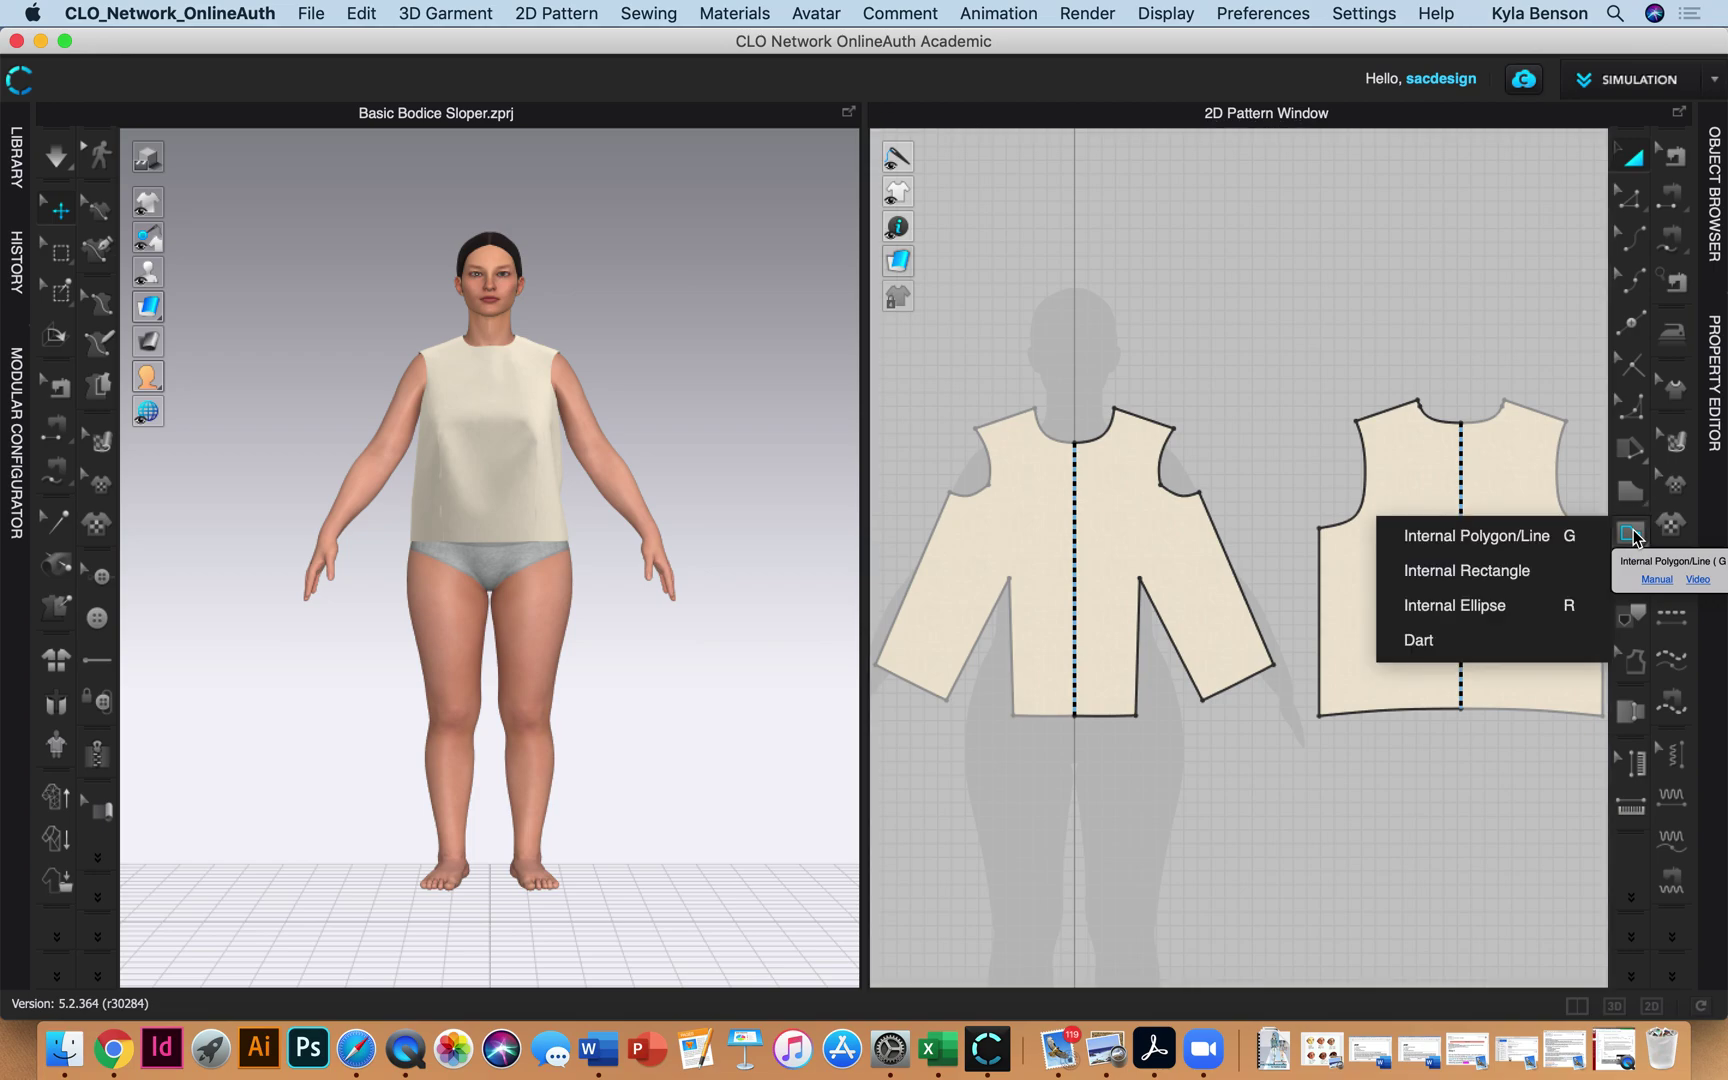
left_click(1535, 540)
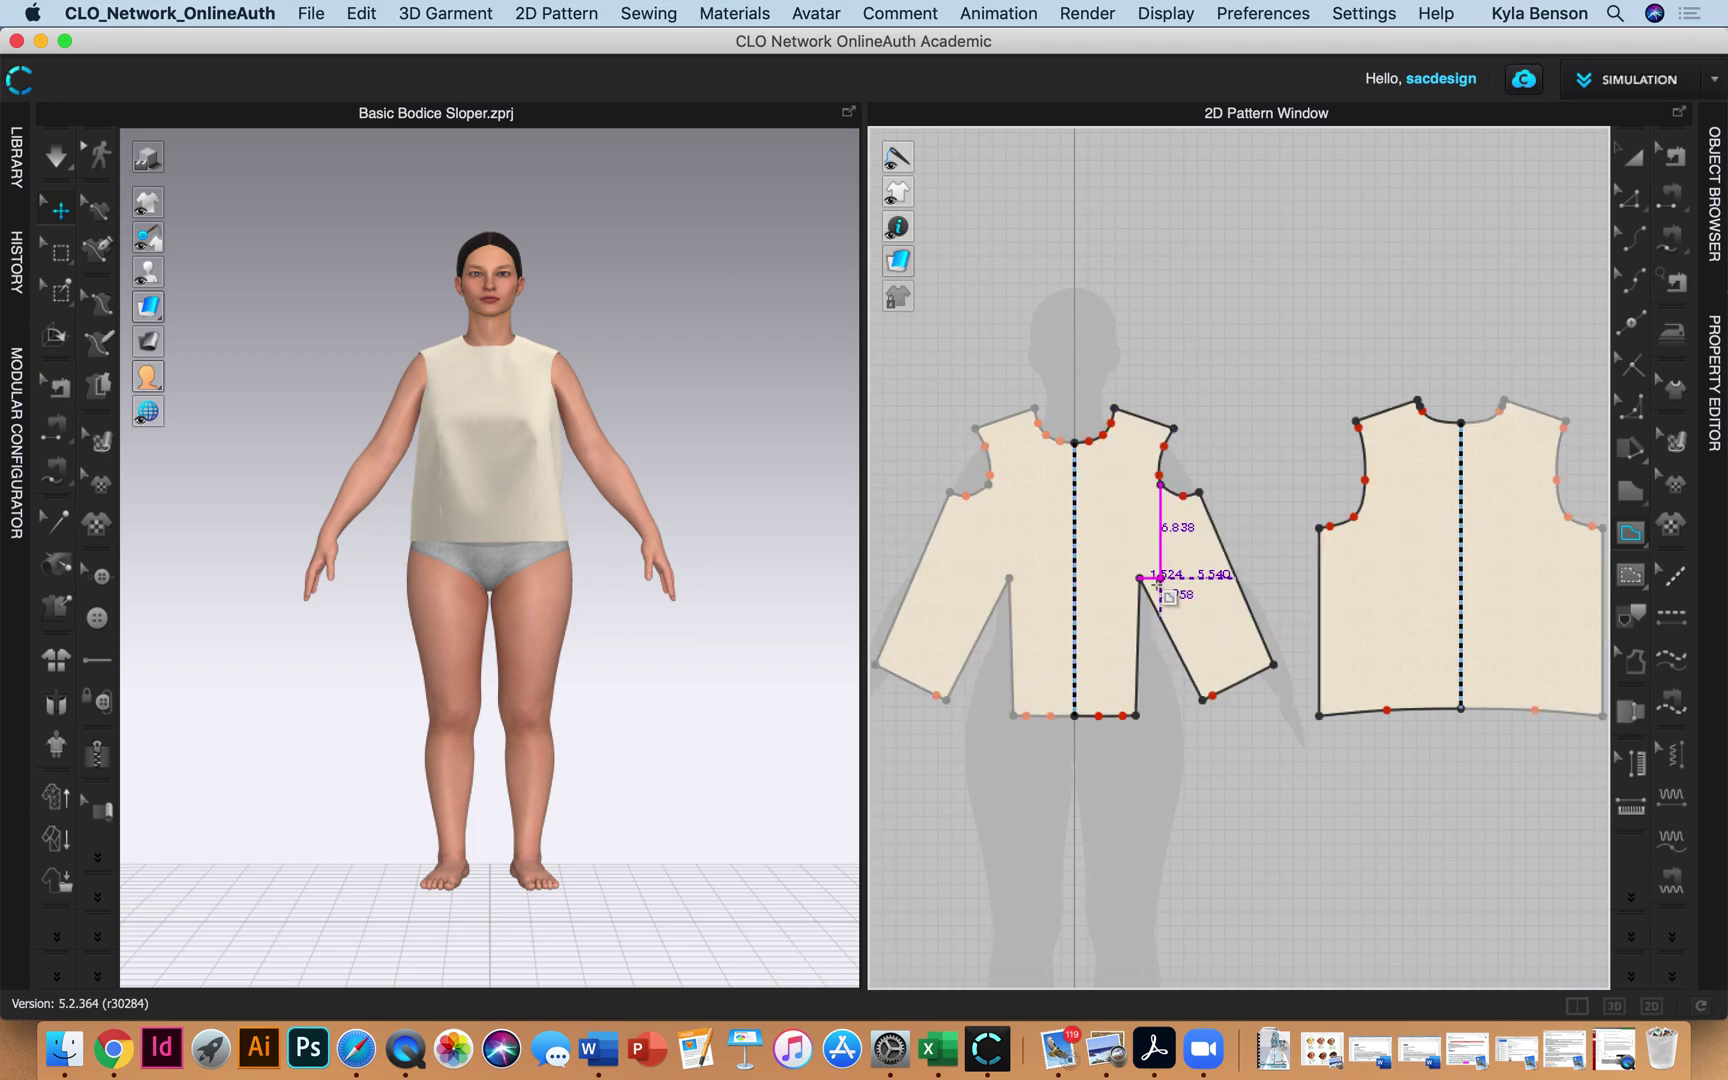
left_click(1140, 578)
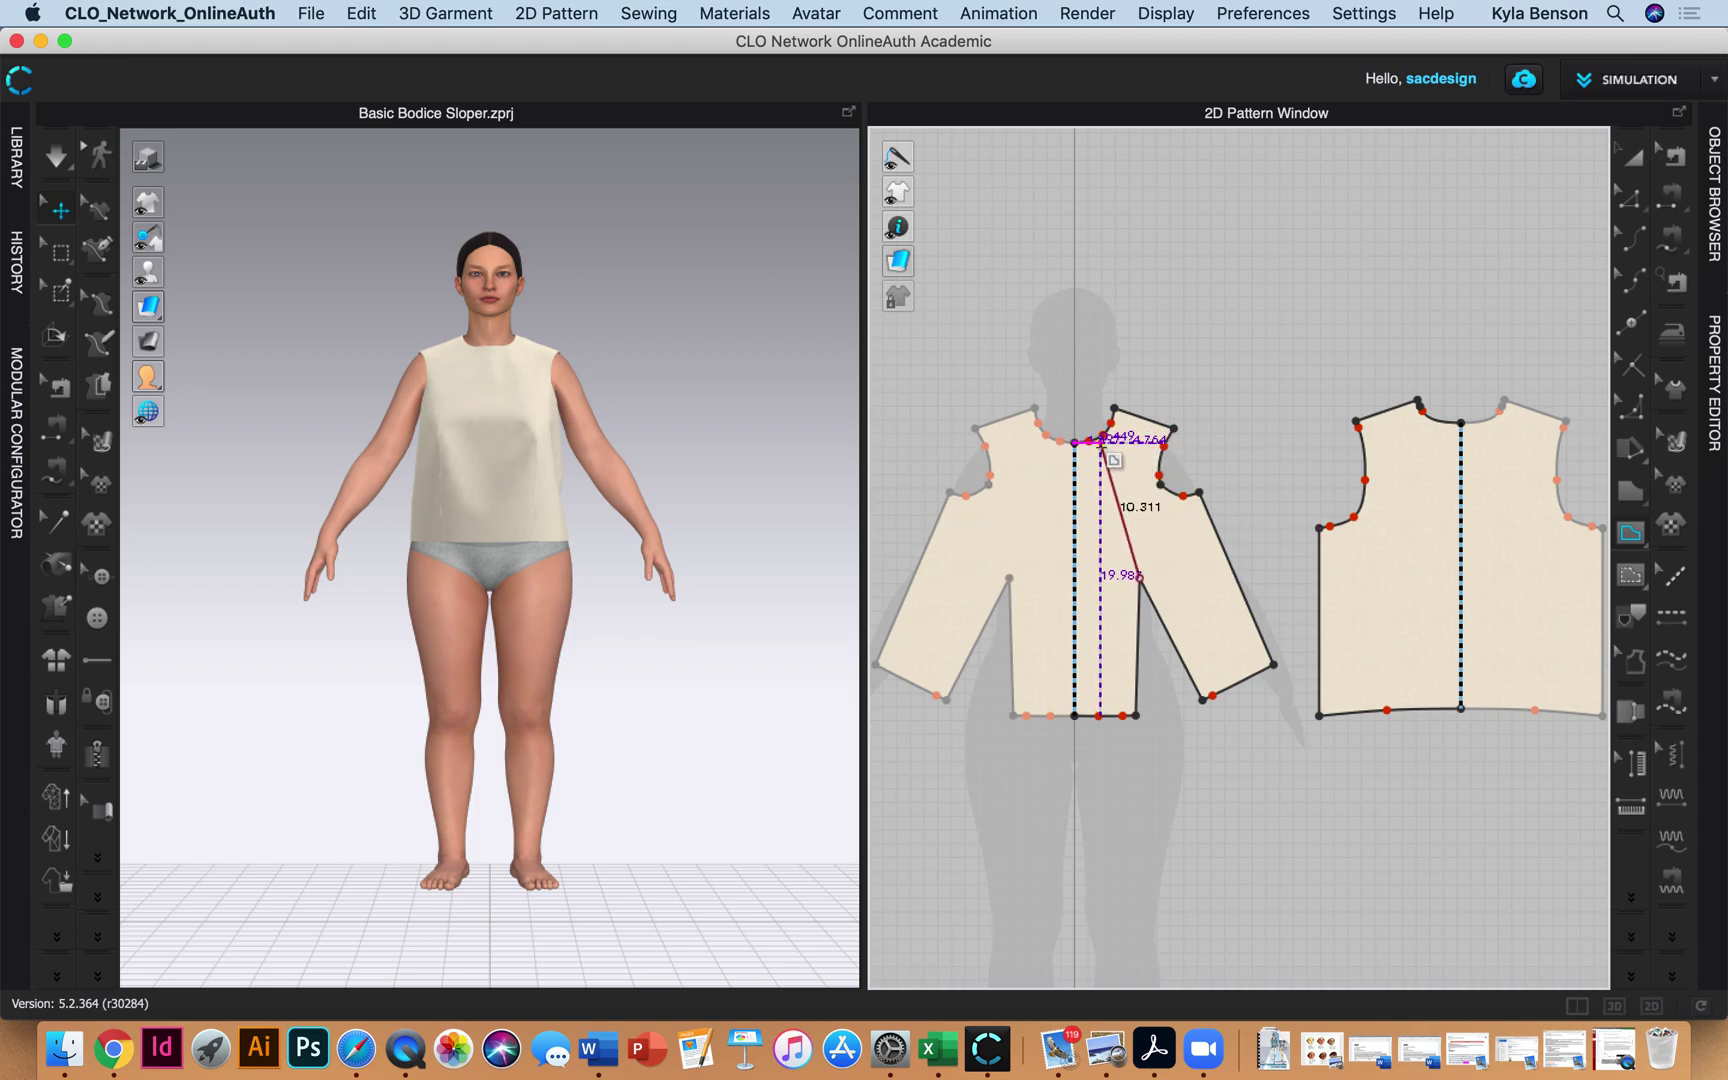
left_click(1101, 446)
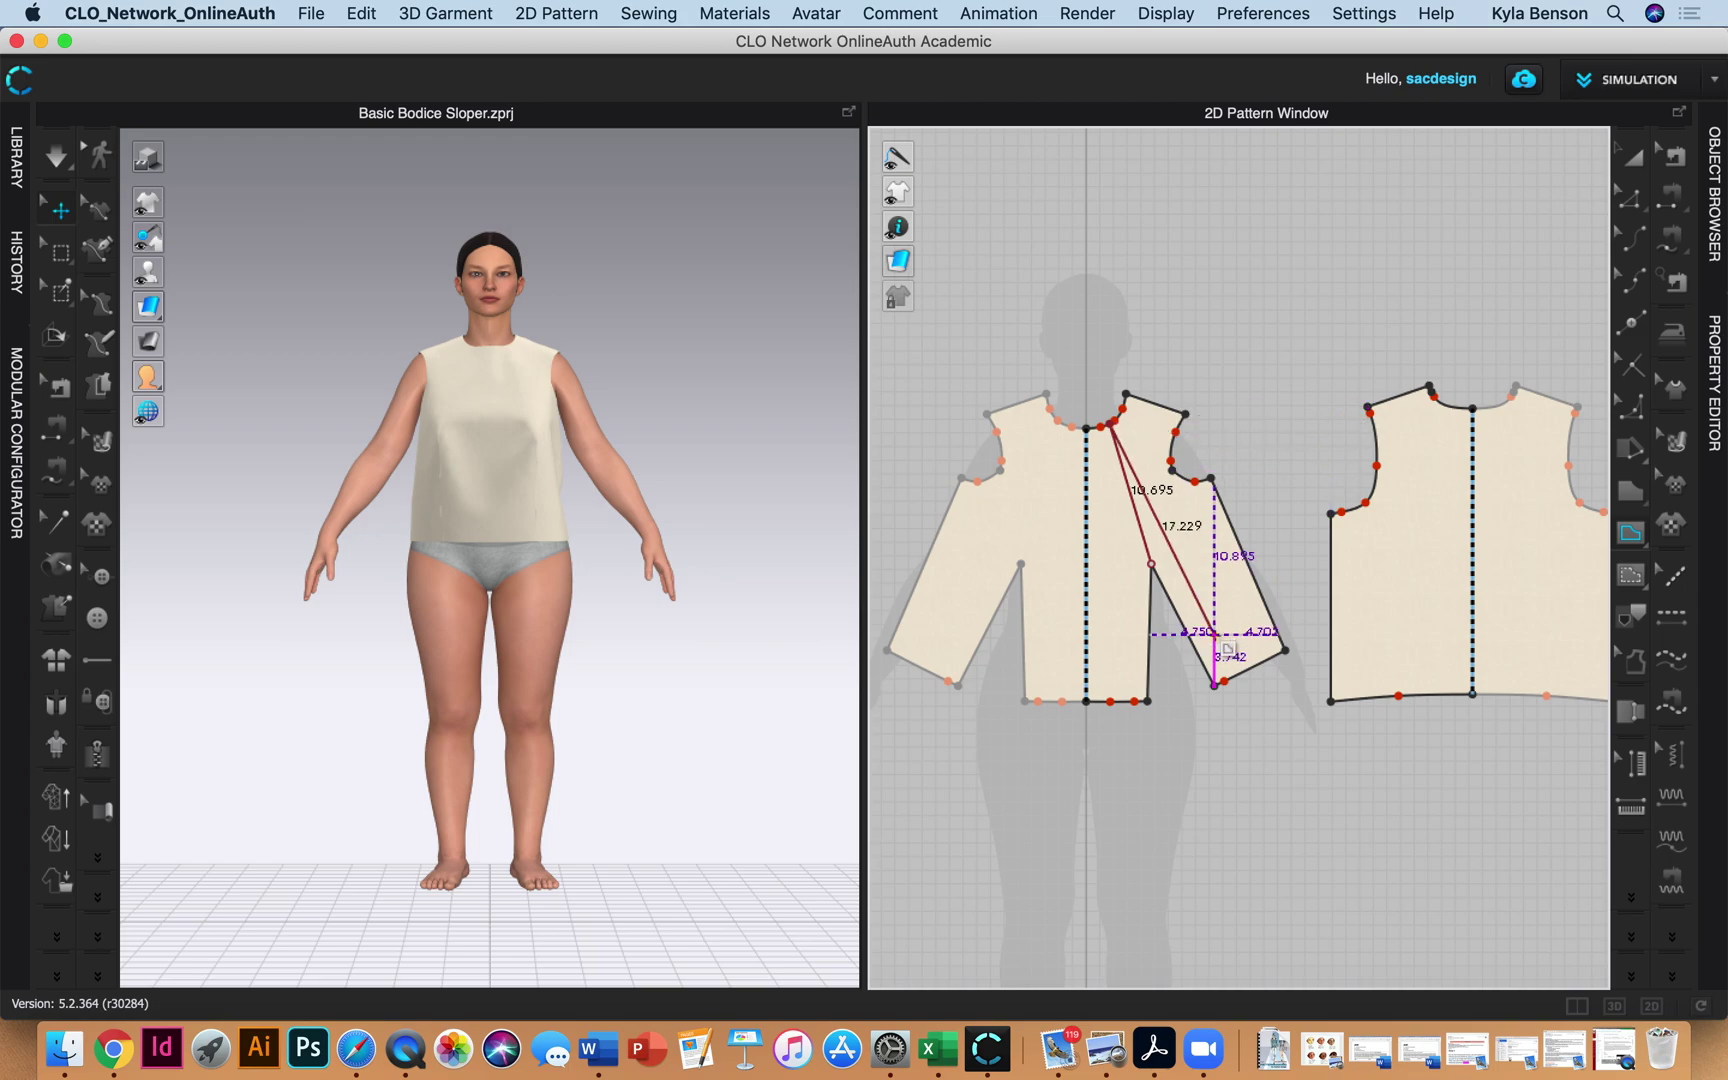
double_click(1215, 634)
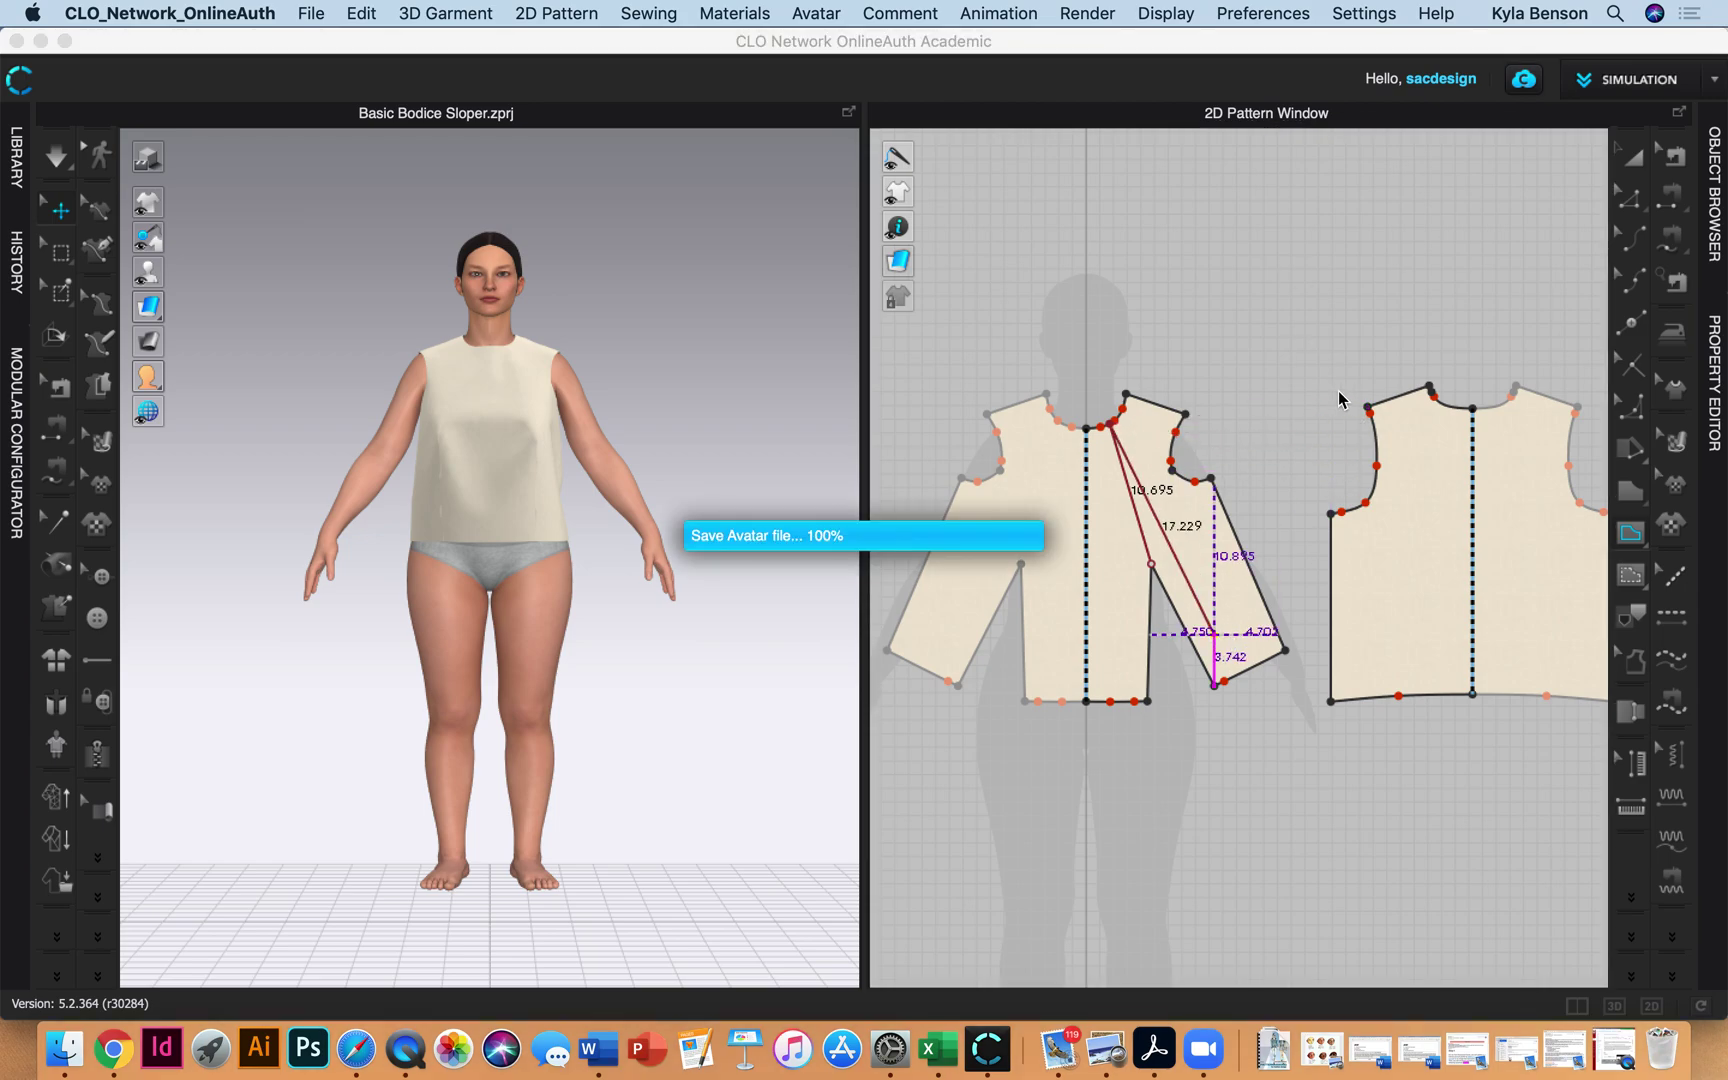
left_click(1634, 206)
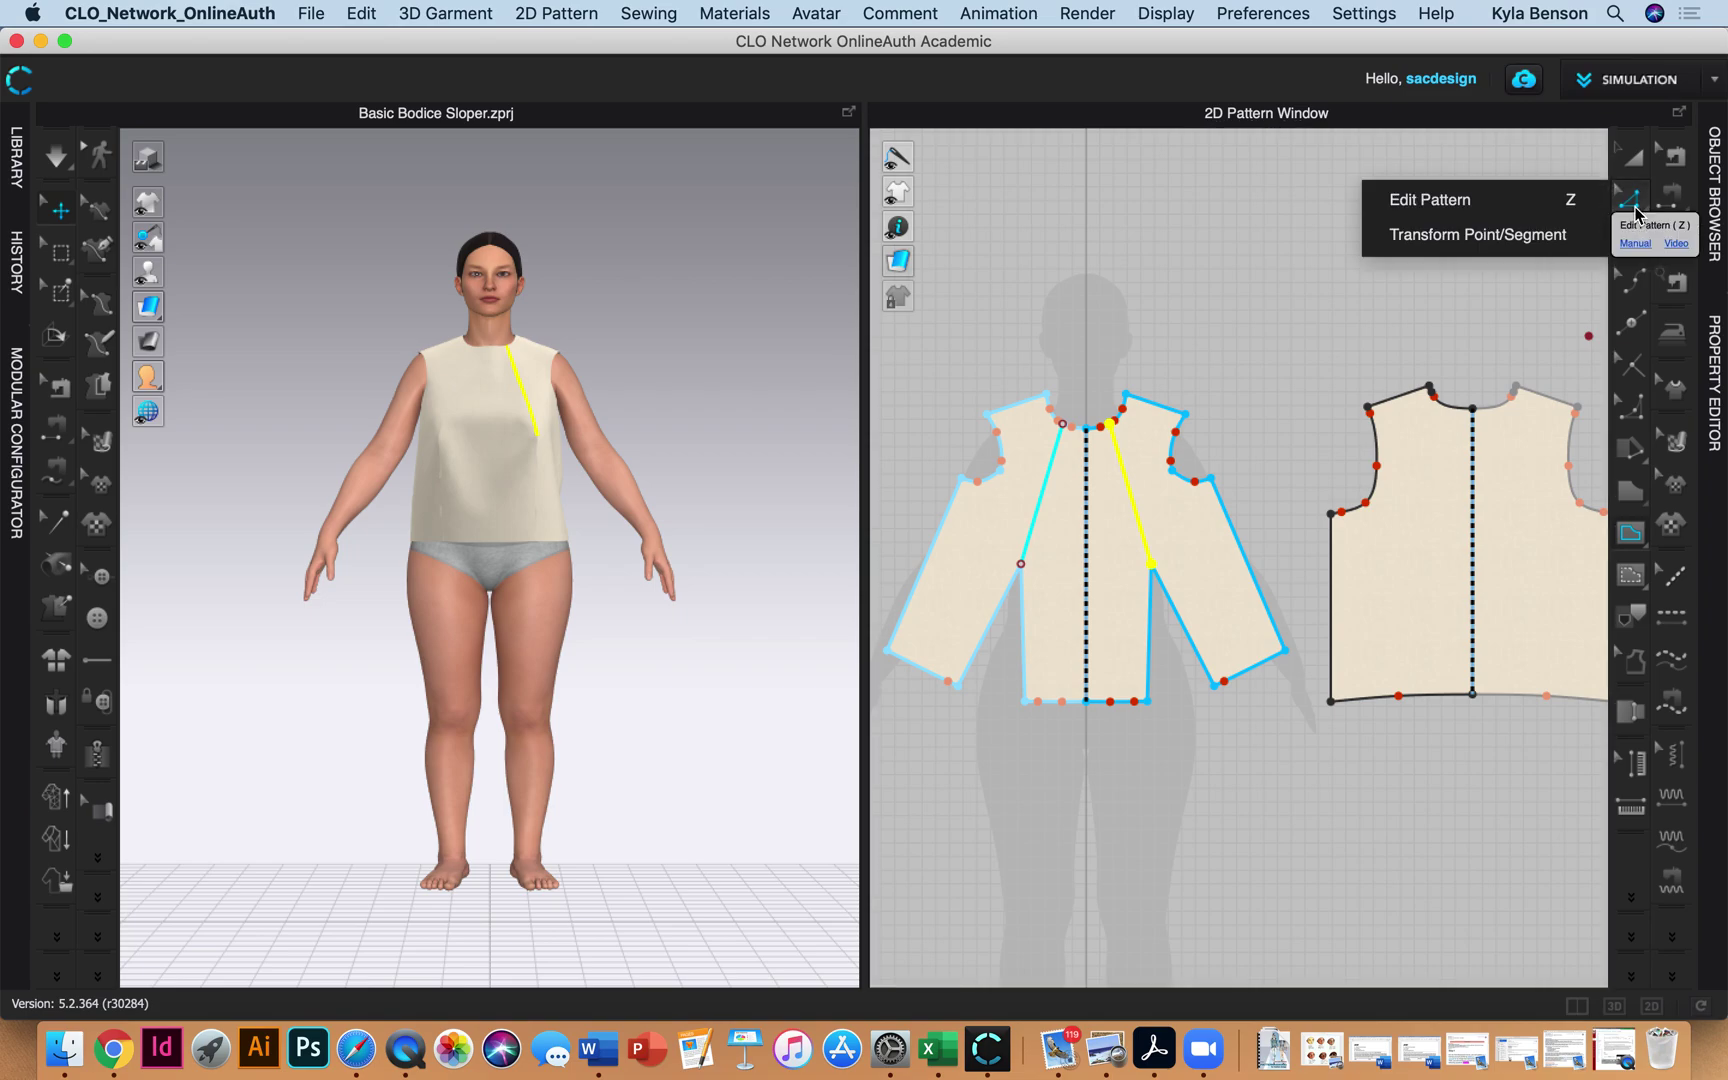
left_click(1484, 208)
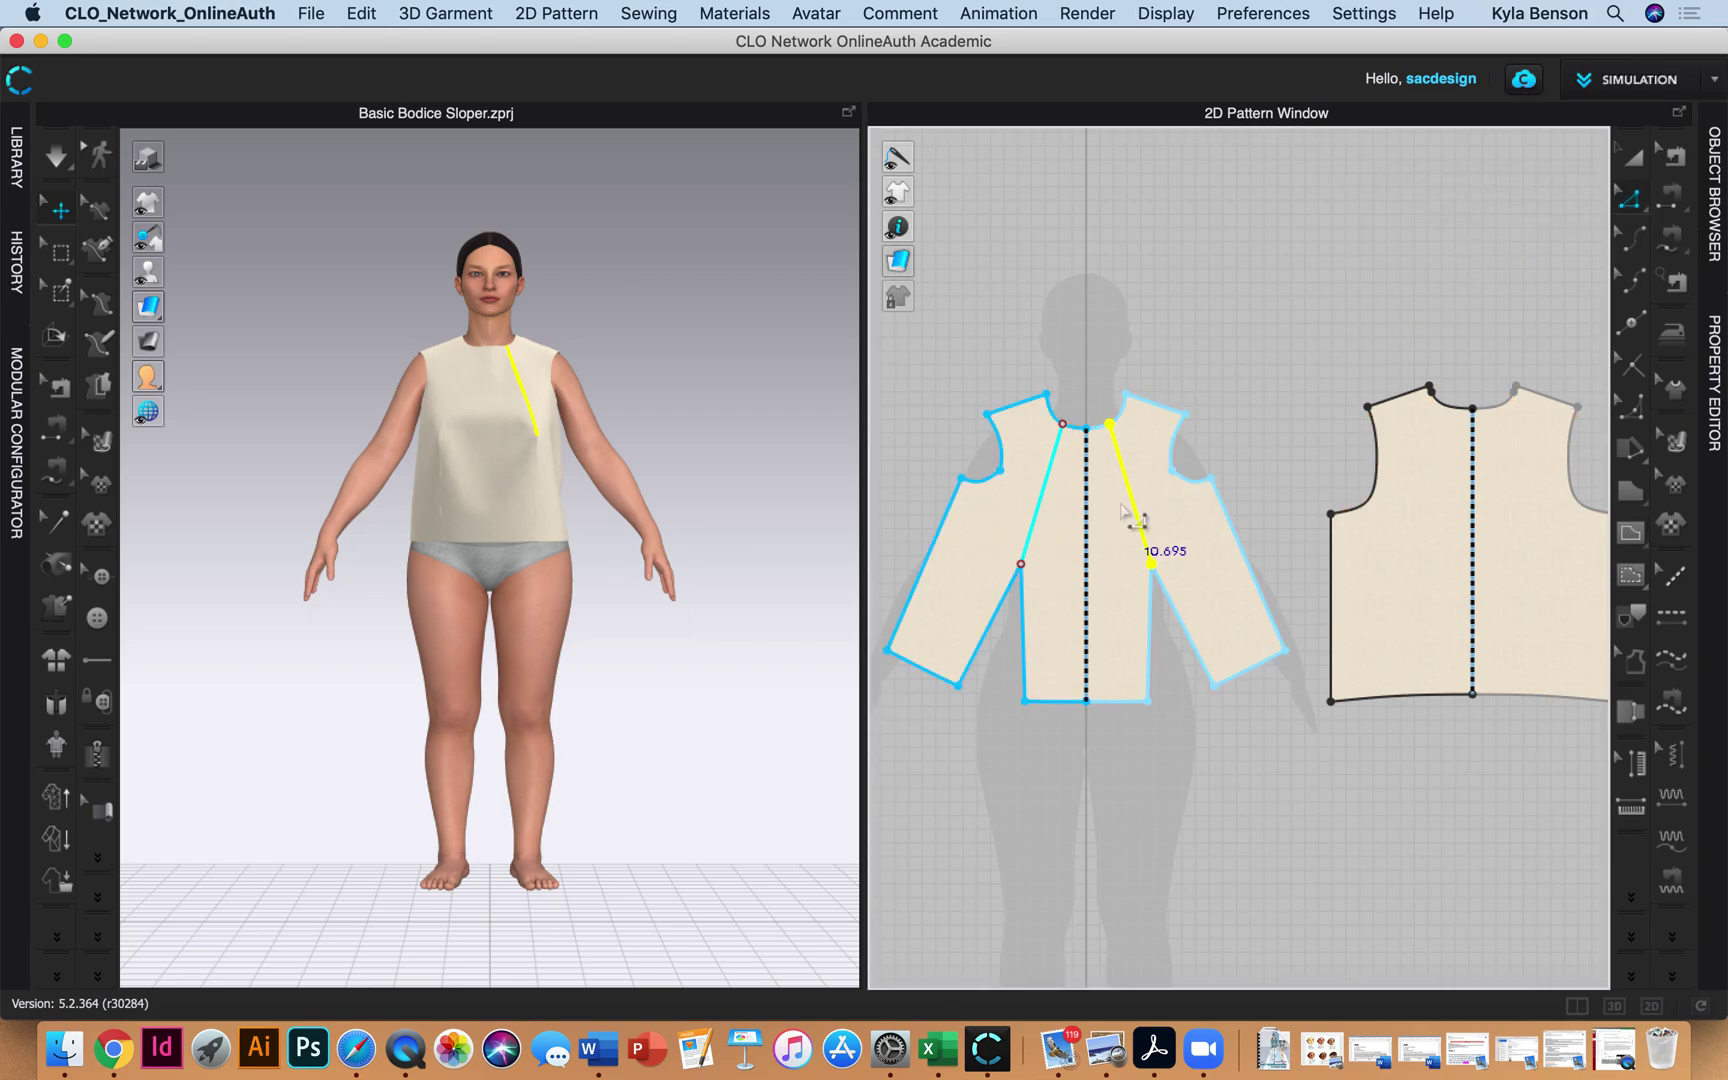
left_click(1131, 512)
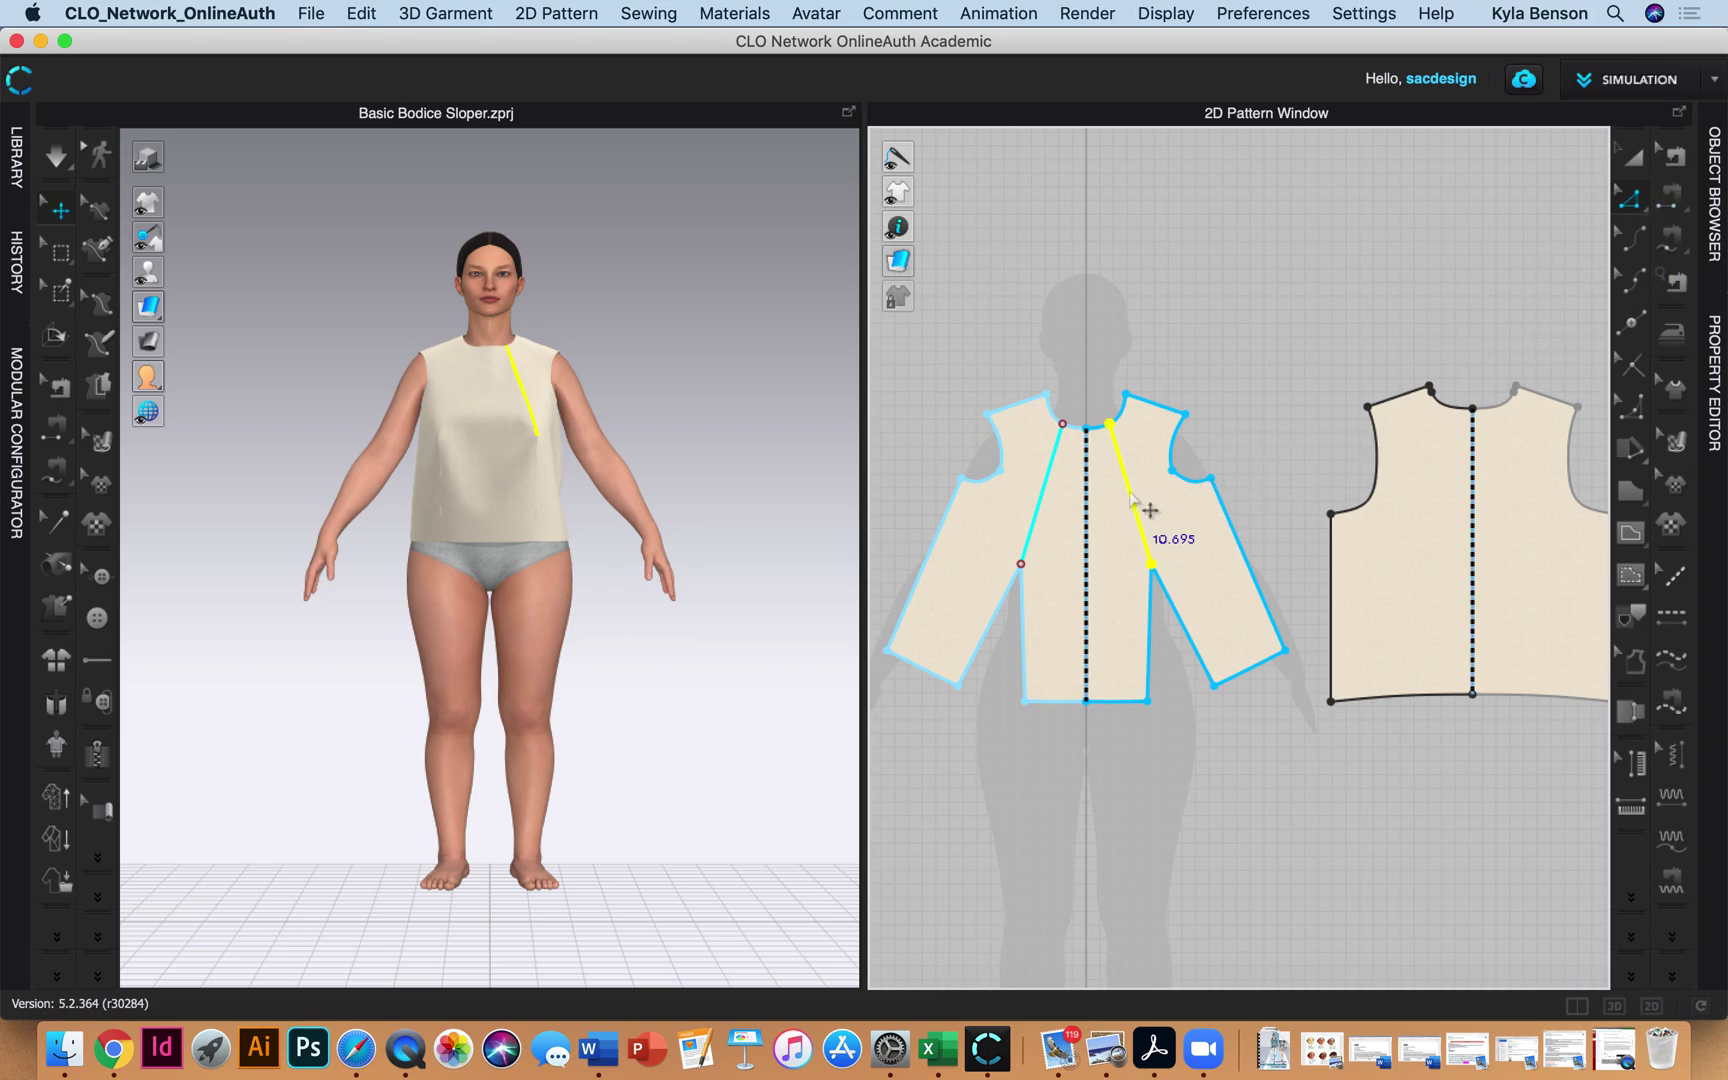
right_click(1132, 499)
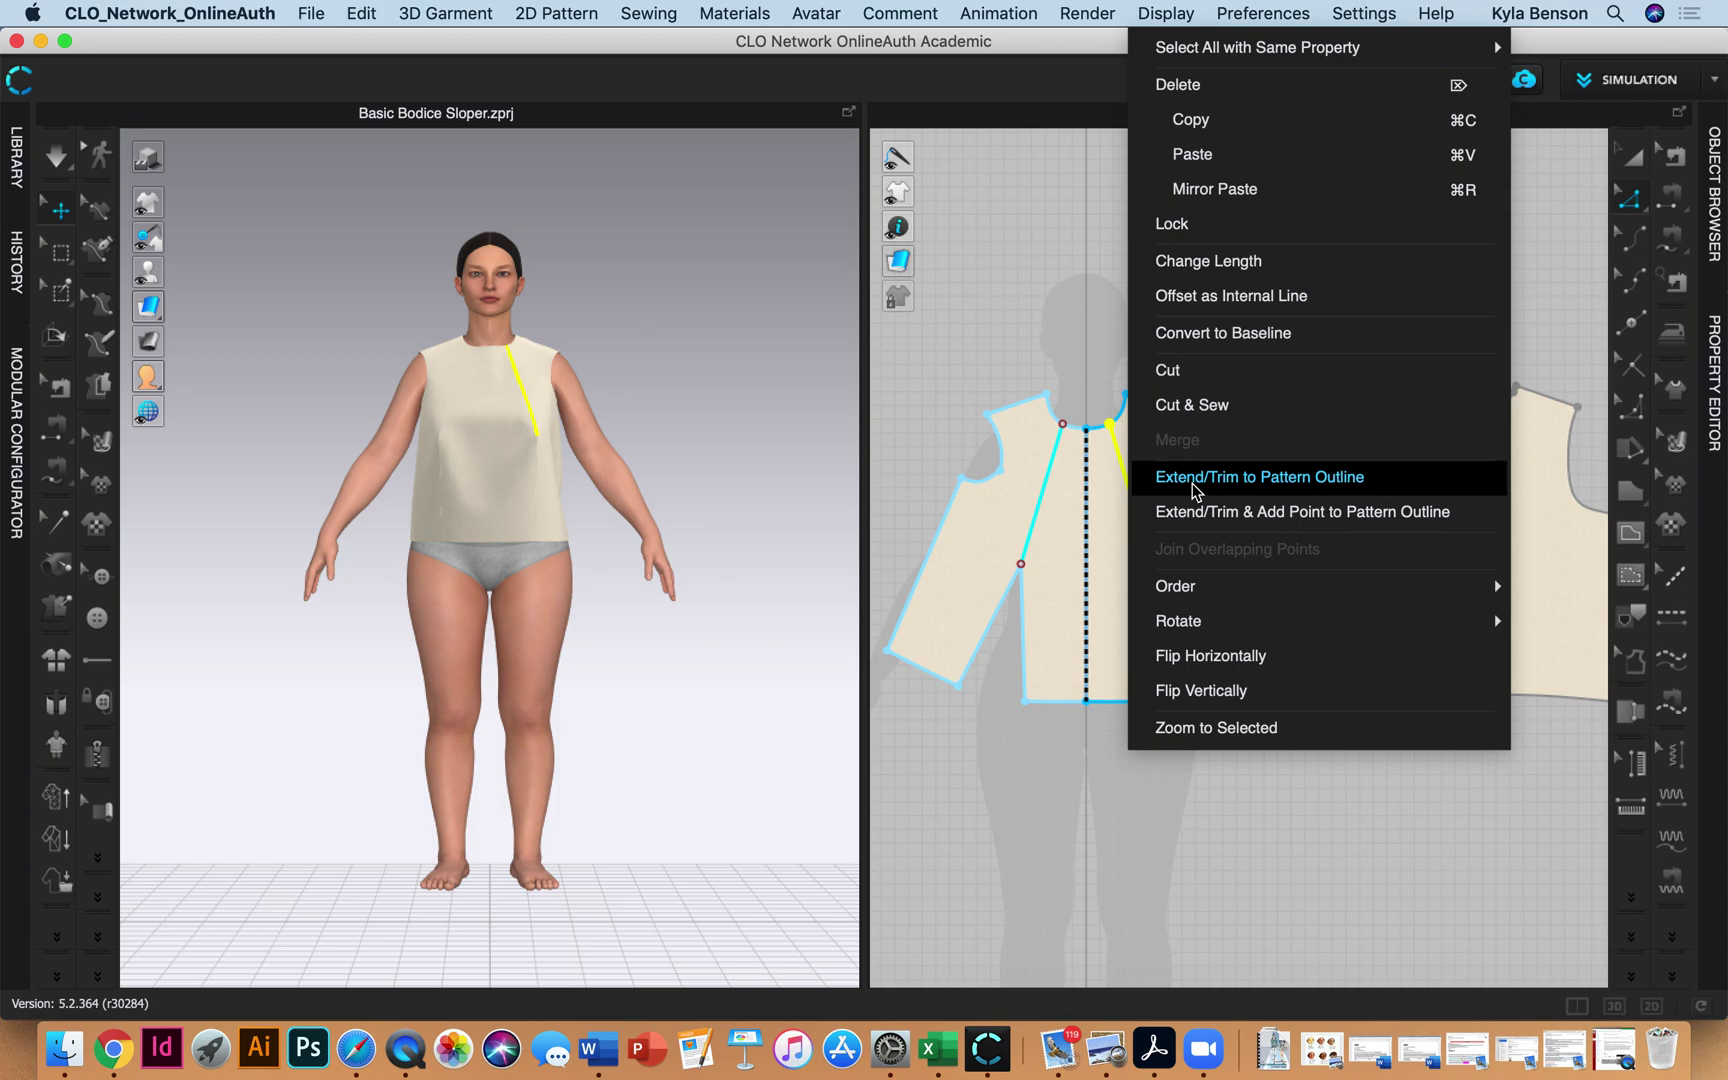
left_click(1196, 491)
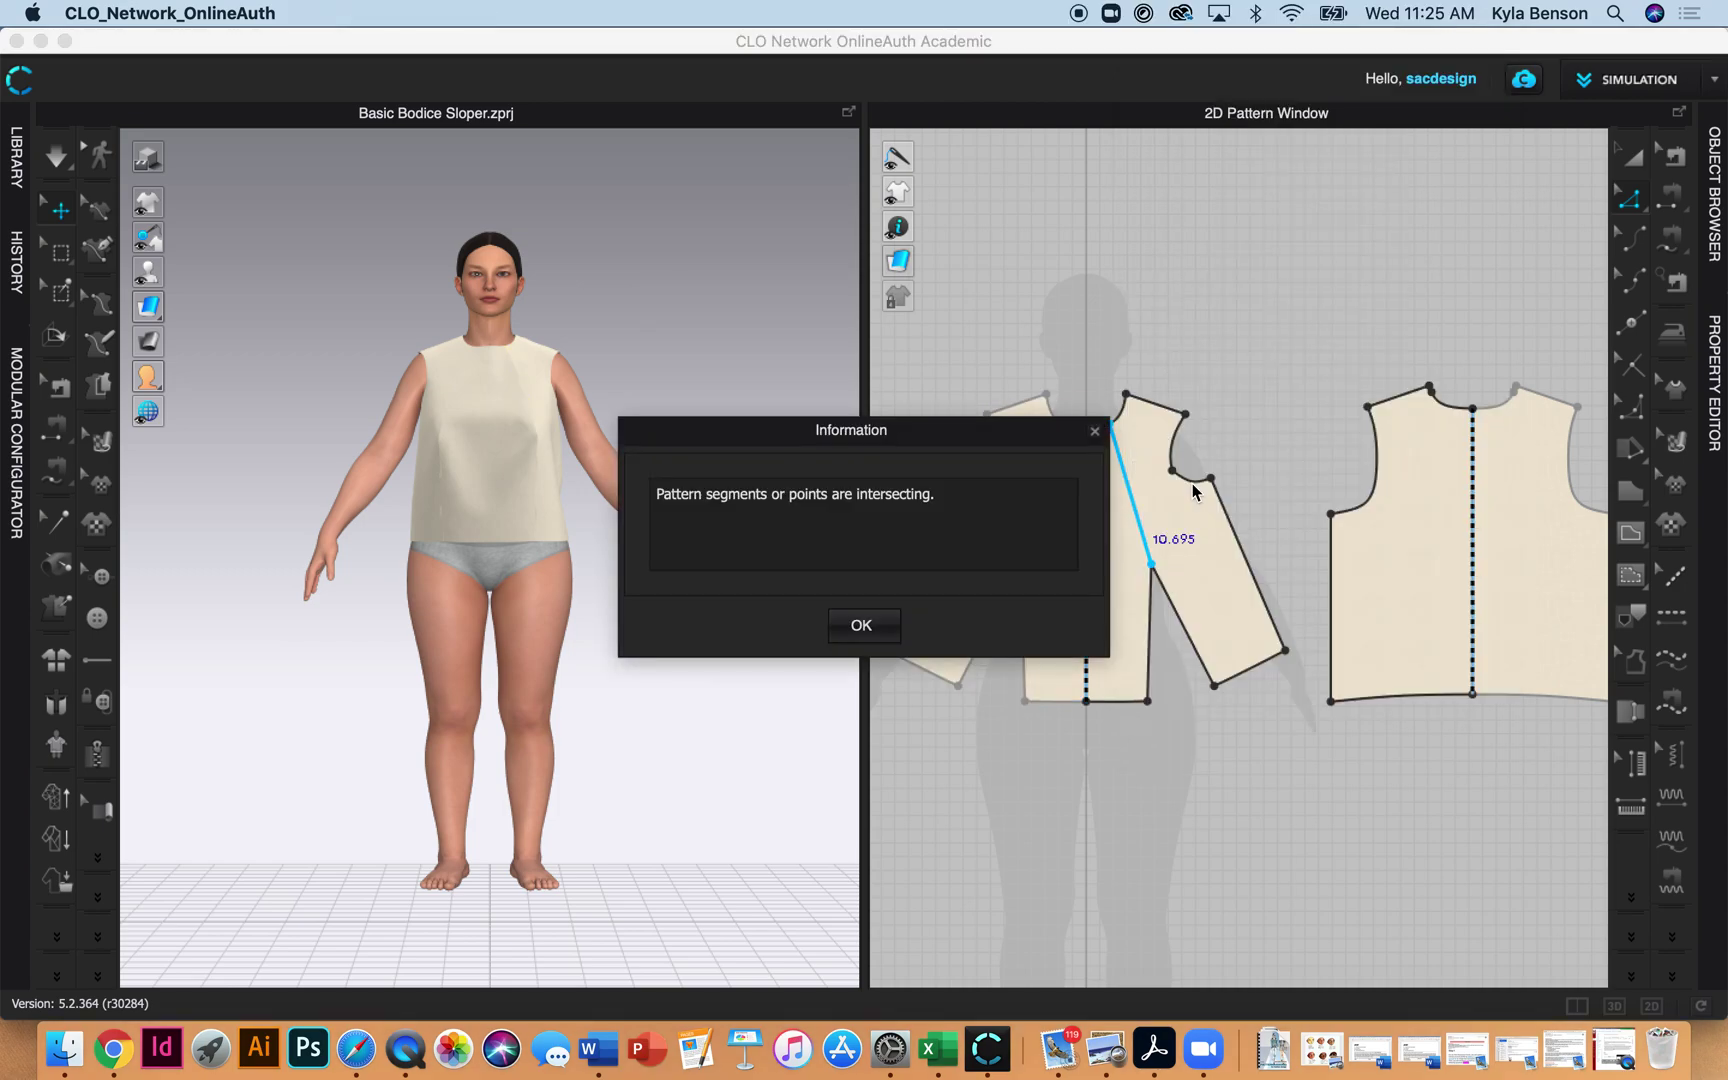
left_click(878, 632)
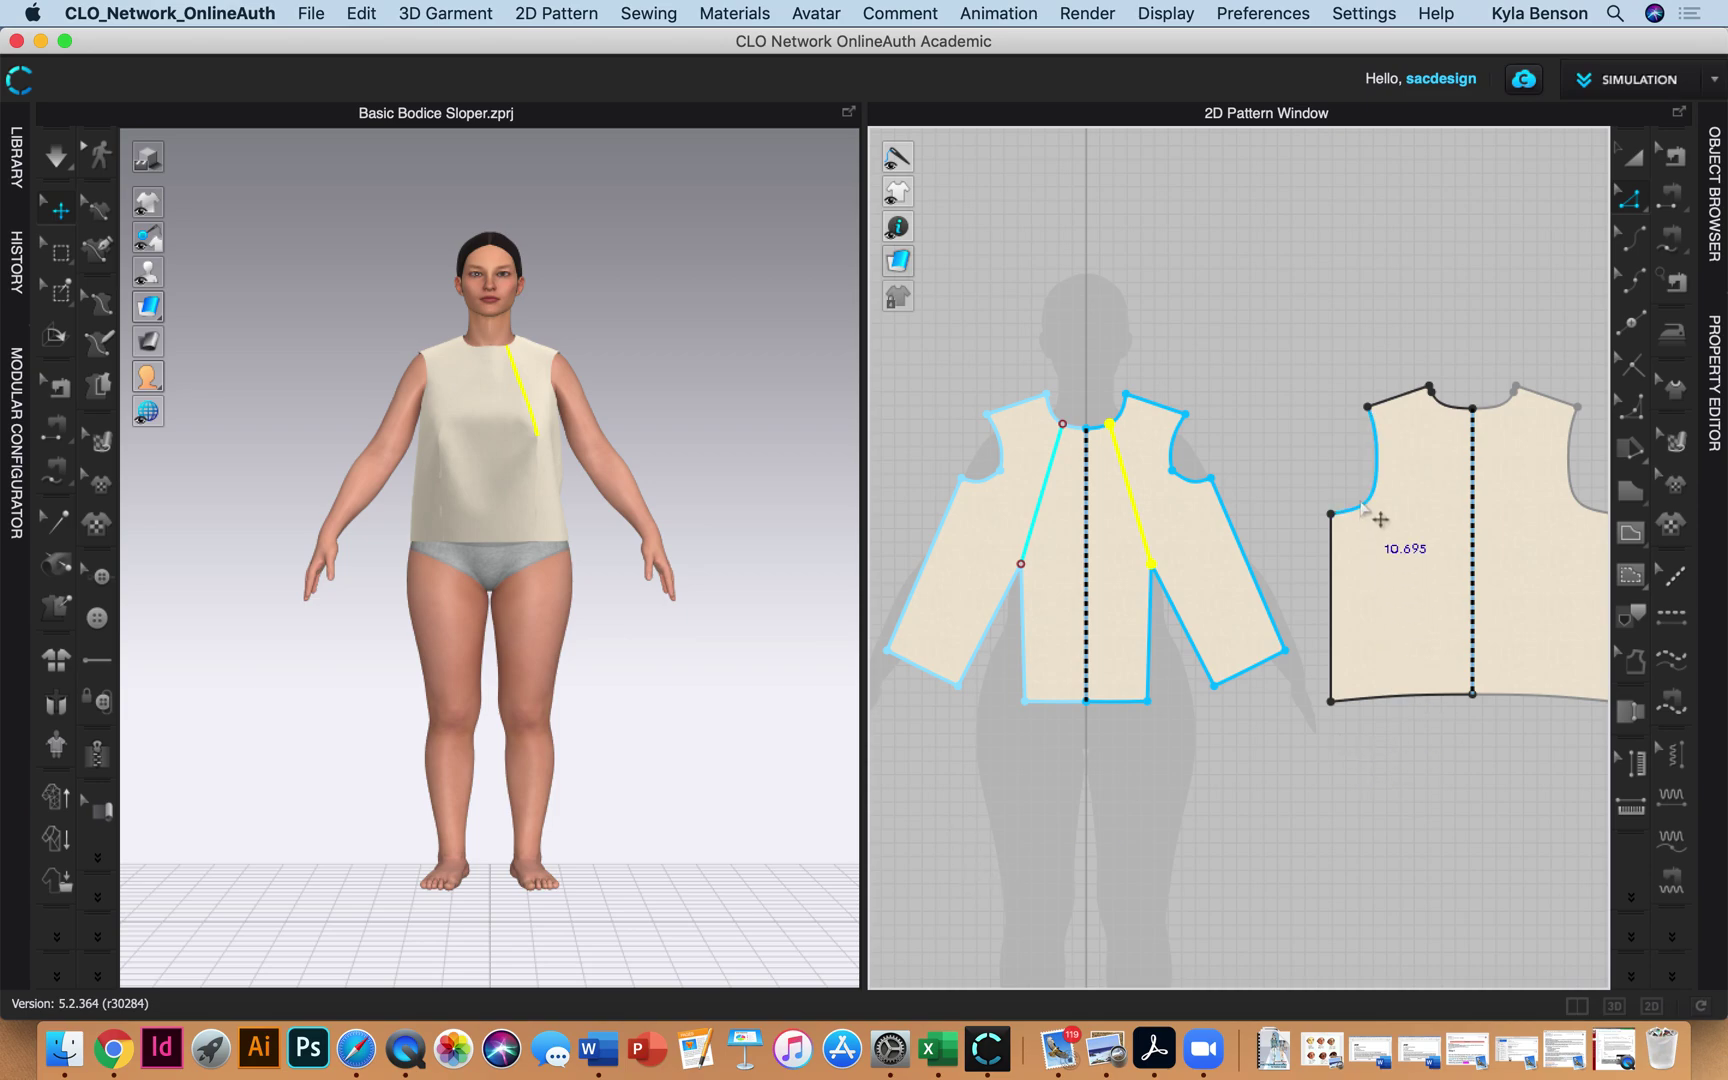
Apply Cut & Sew to the front bodice along the neck-to-apex internal line
right_click(1141, 531)
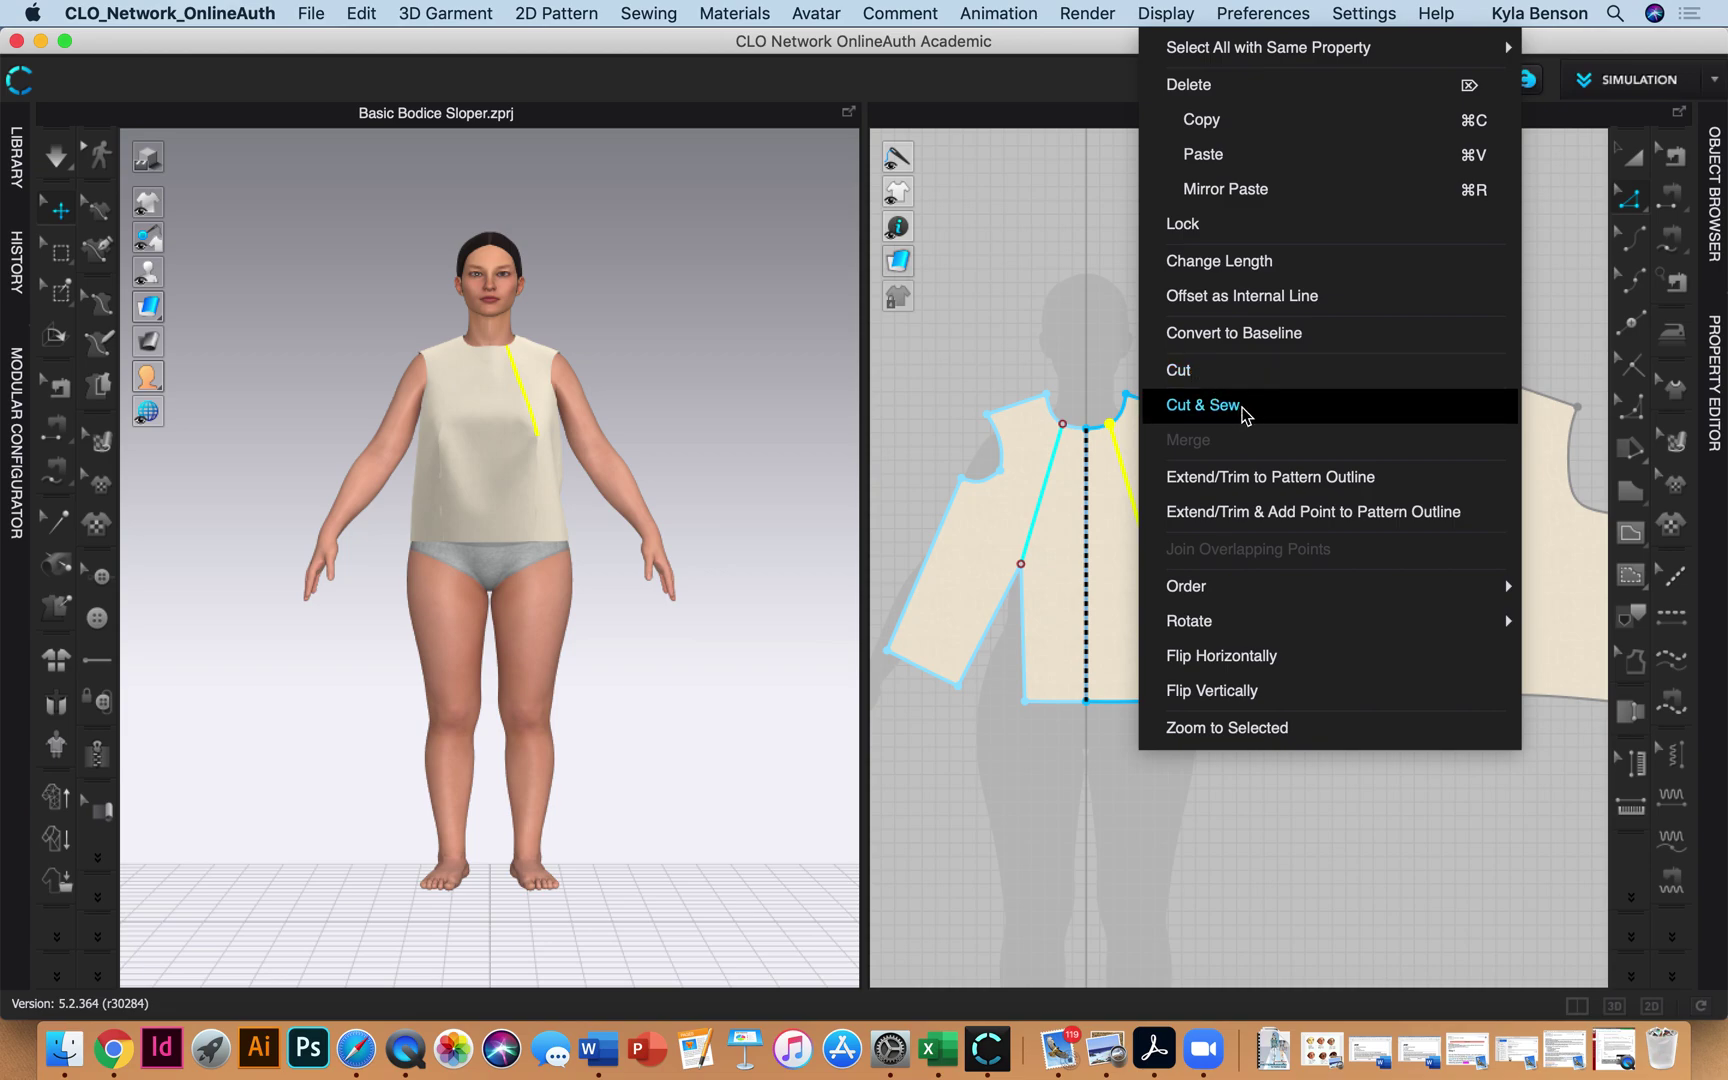
left_click(1240, 413)
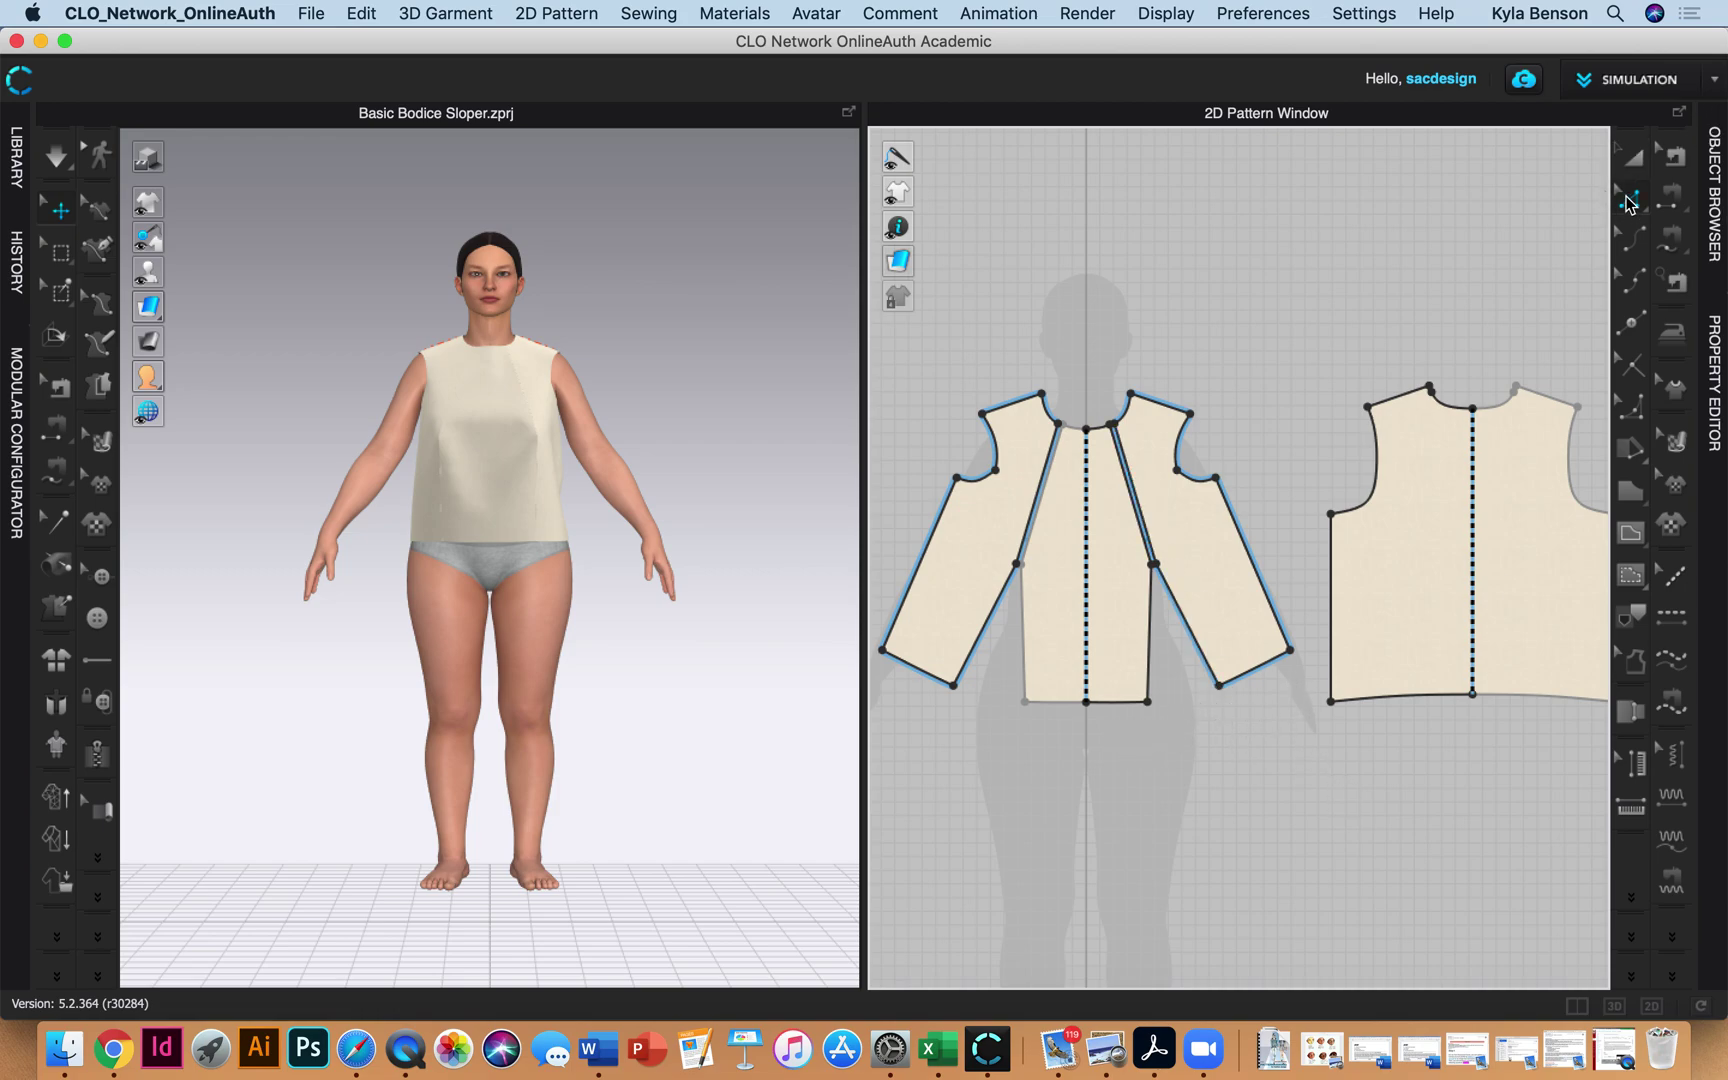
left_click(1627, 204)
left_click(1446, 462)
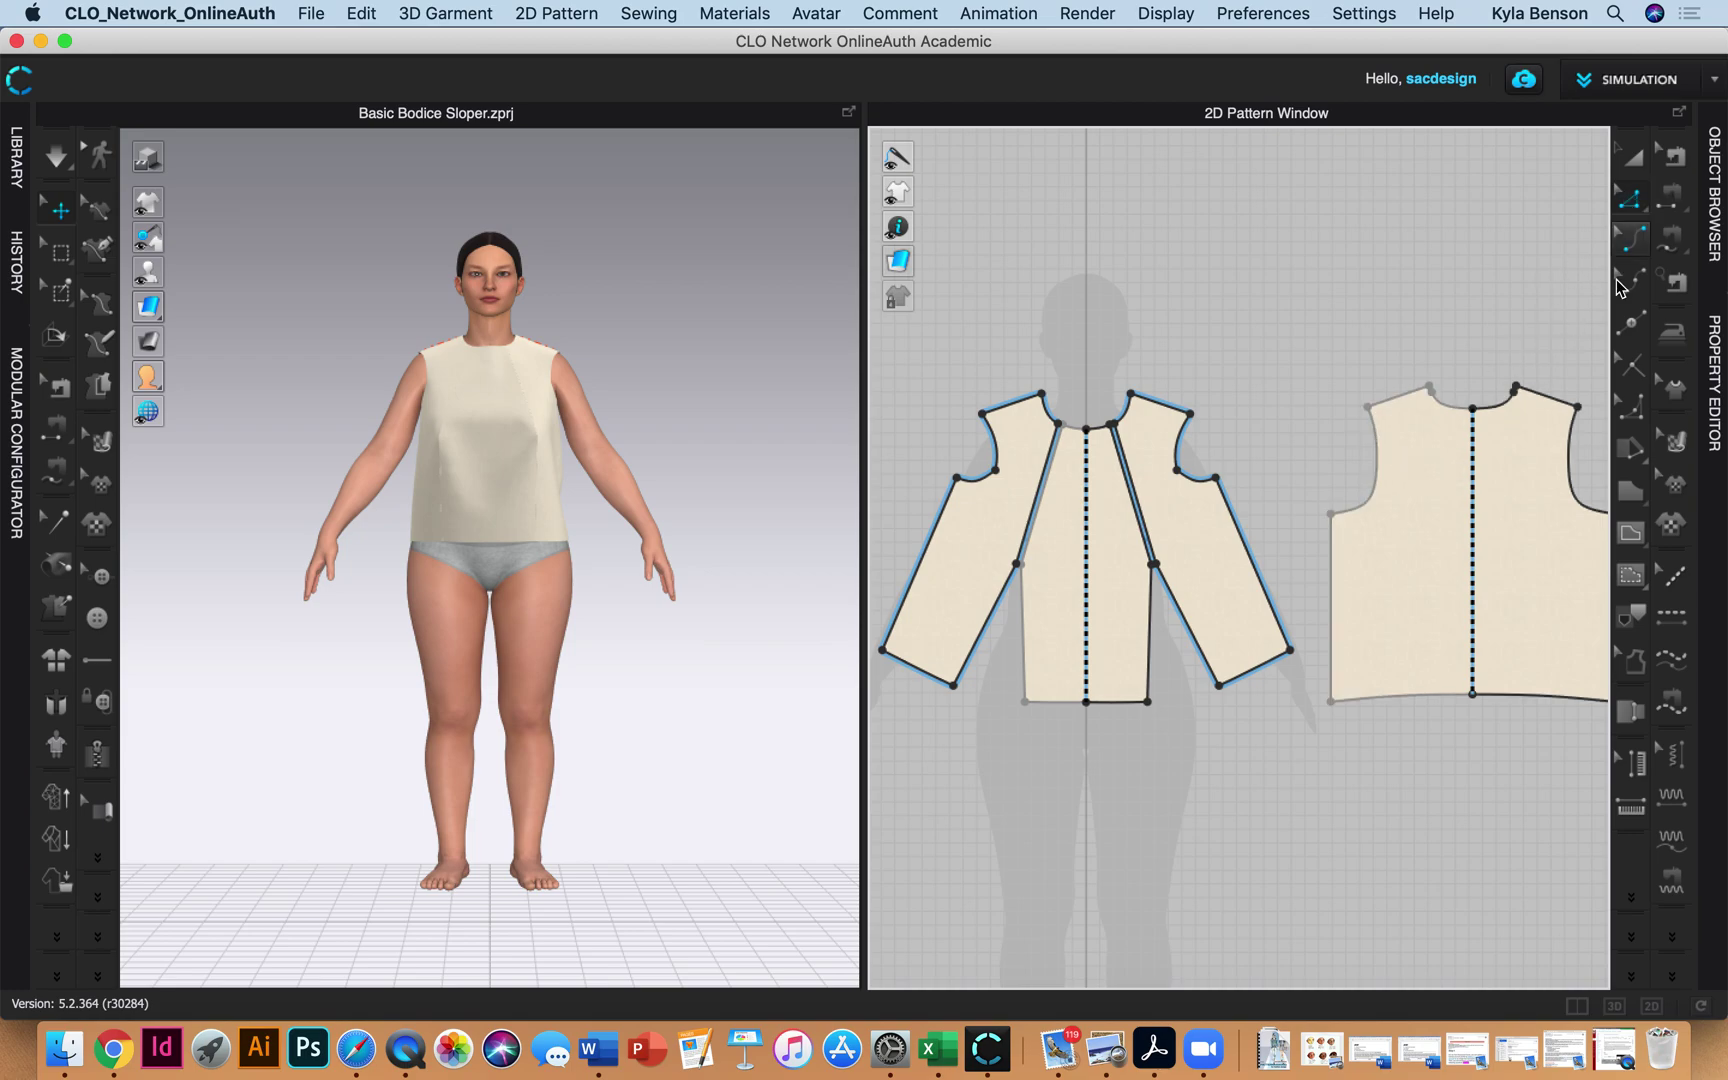
left_click(1633, 158)
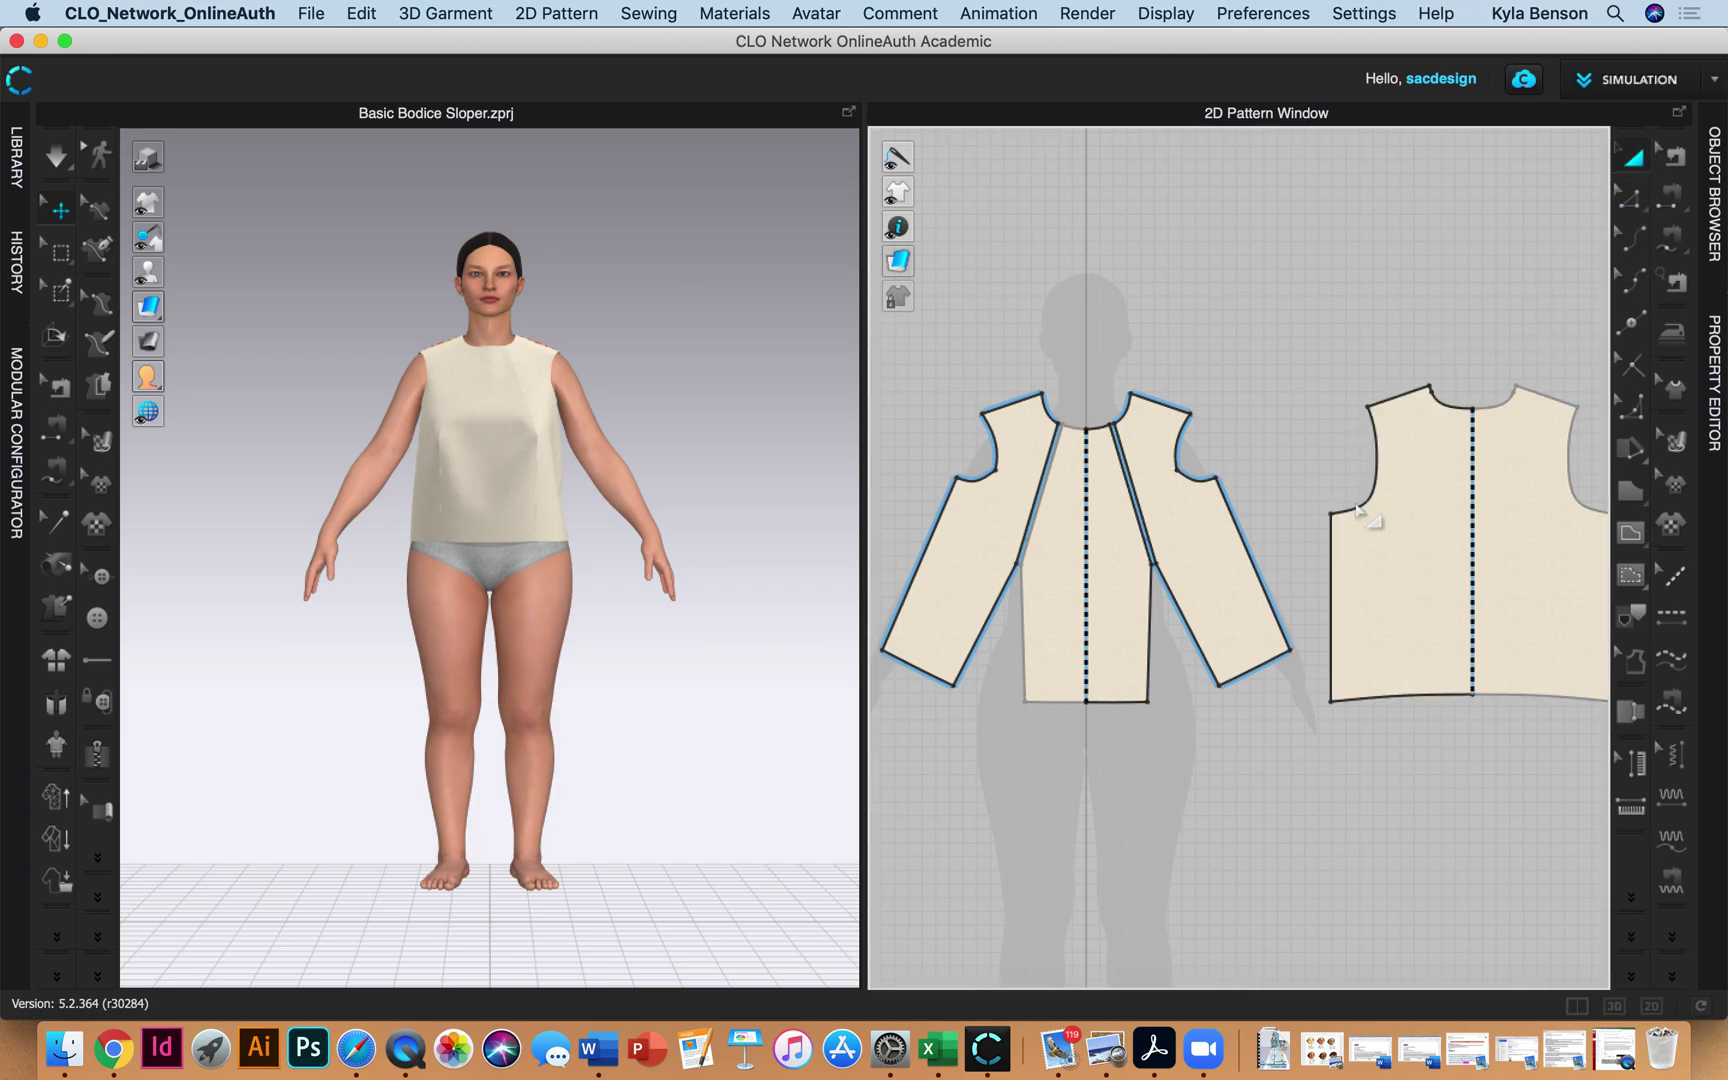
left_click(1215, 570)
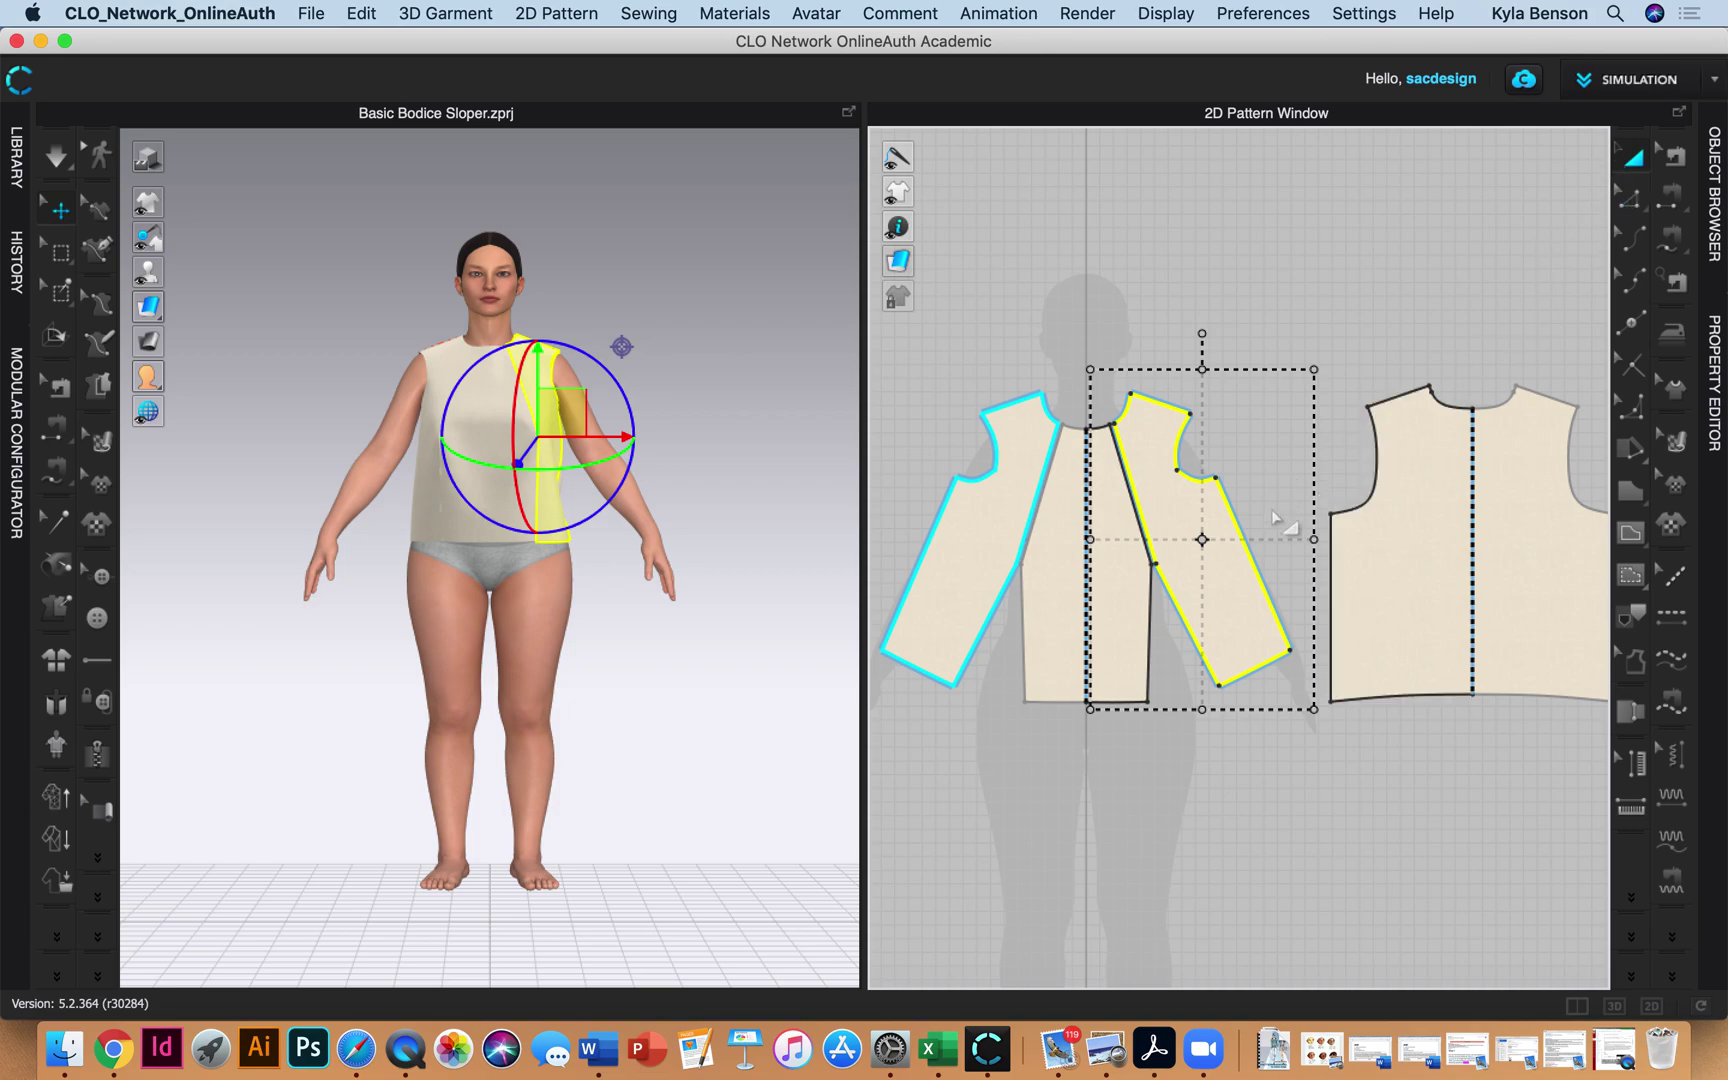
left_click(1188, 790)
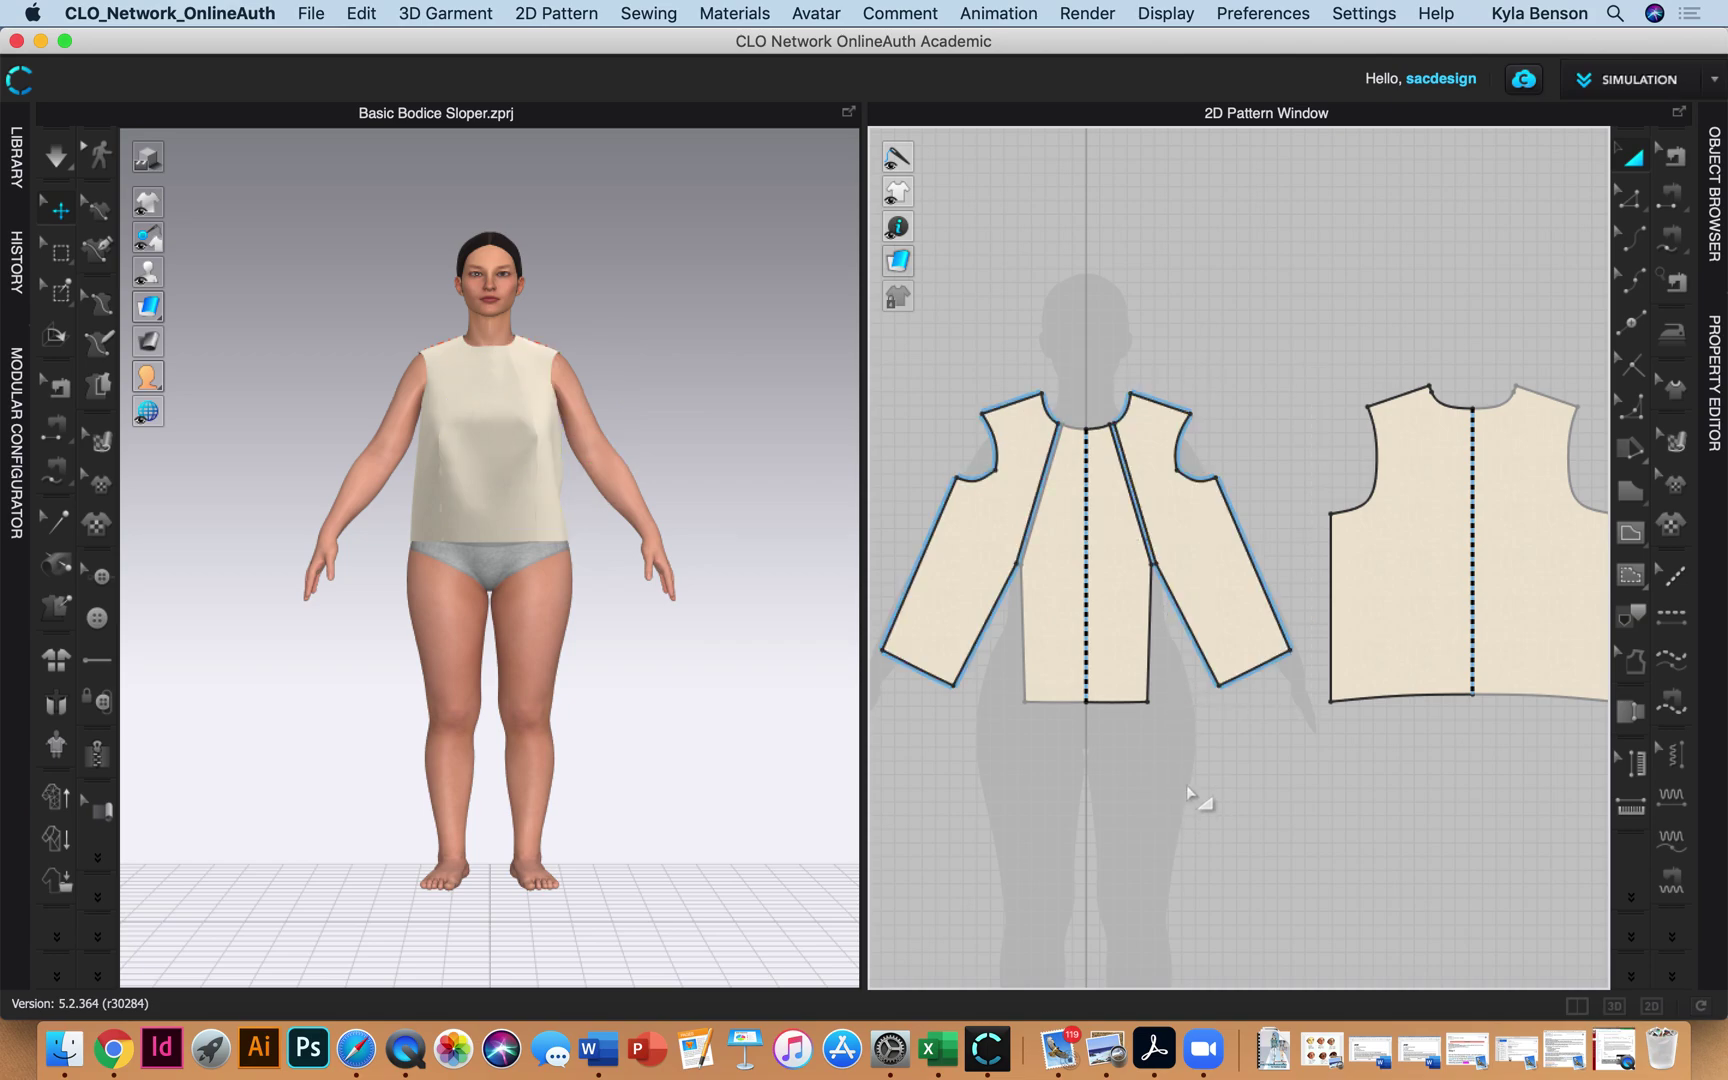
left_click(1630, 198)
left_click(1151, 648)
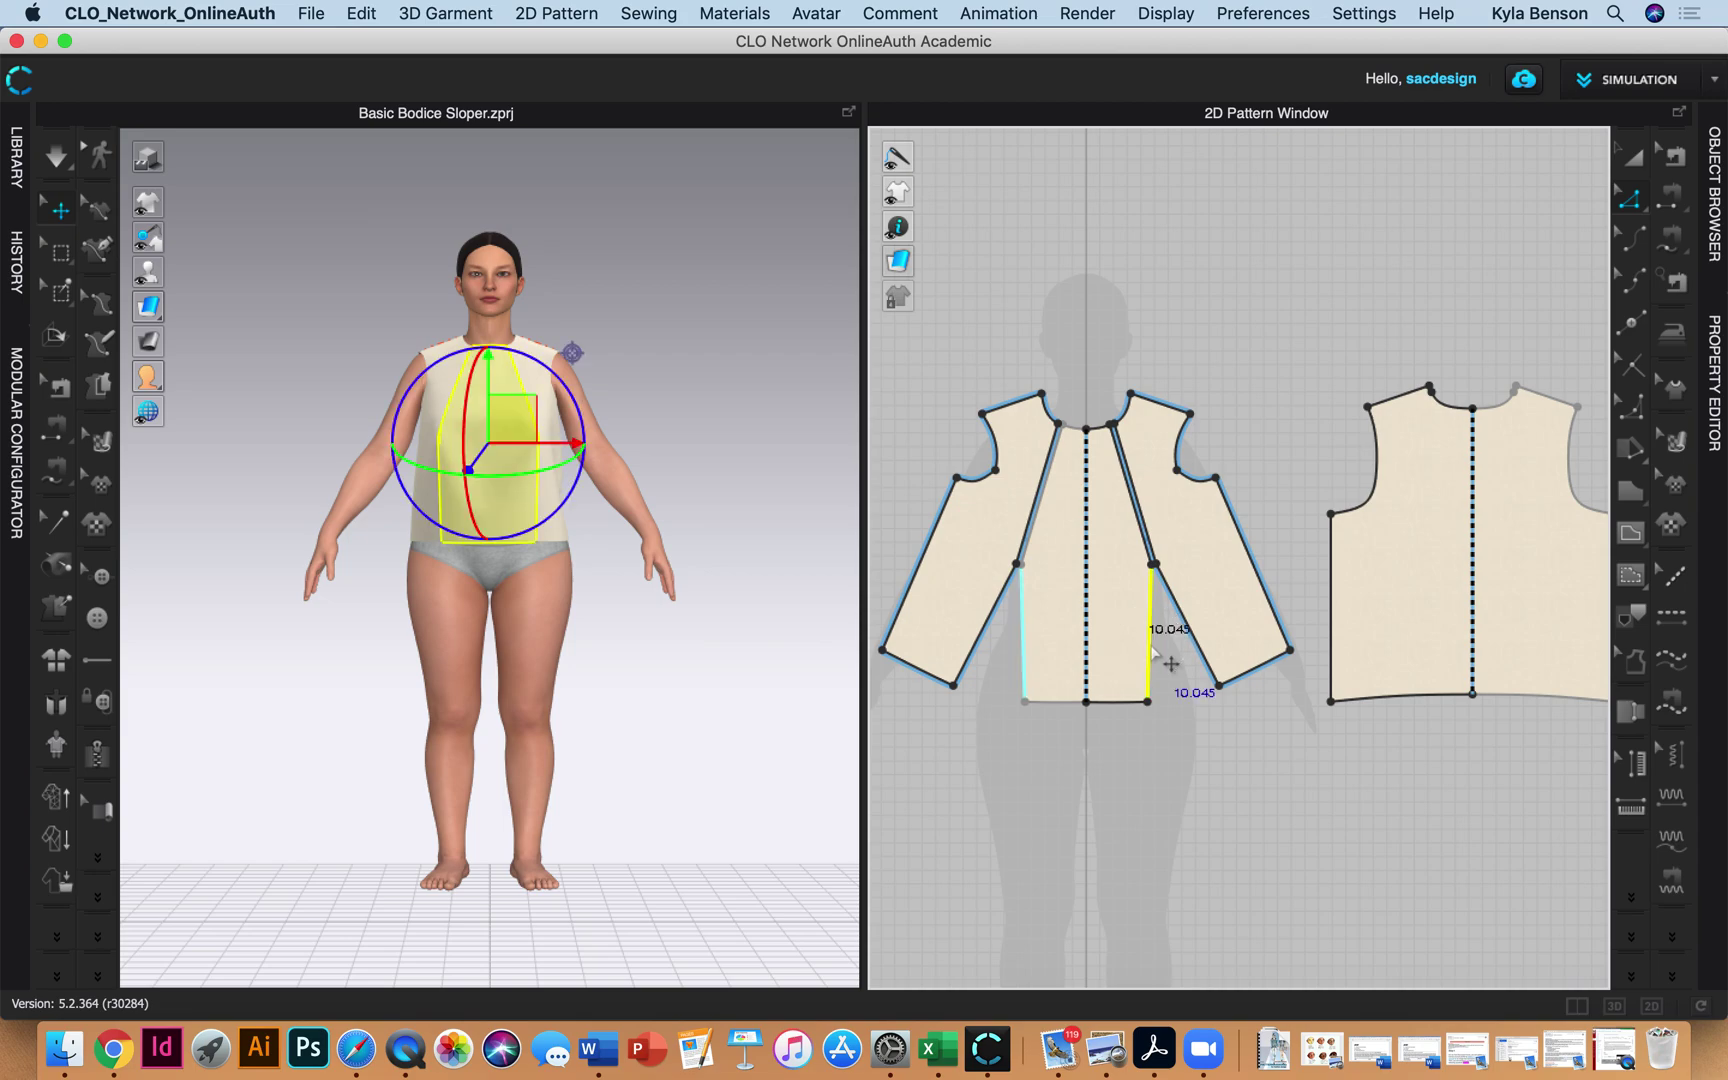
left_click(1199, 648)
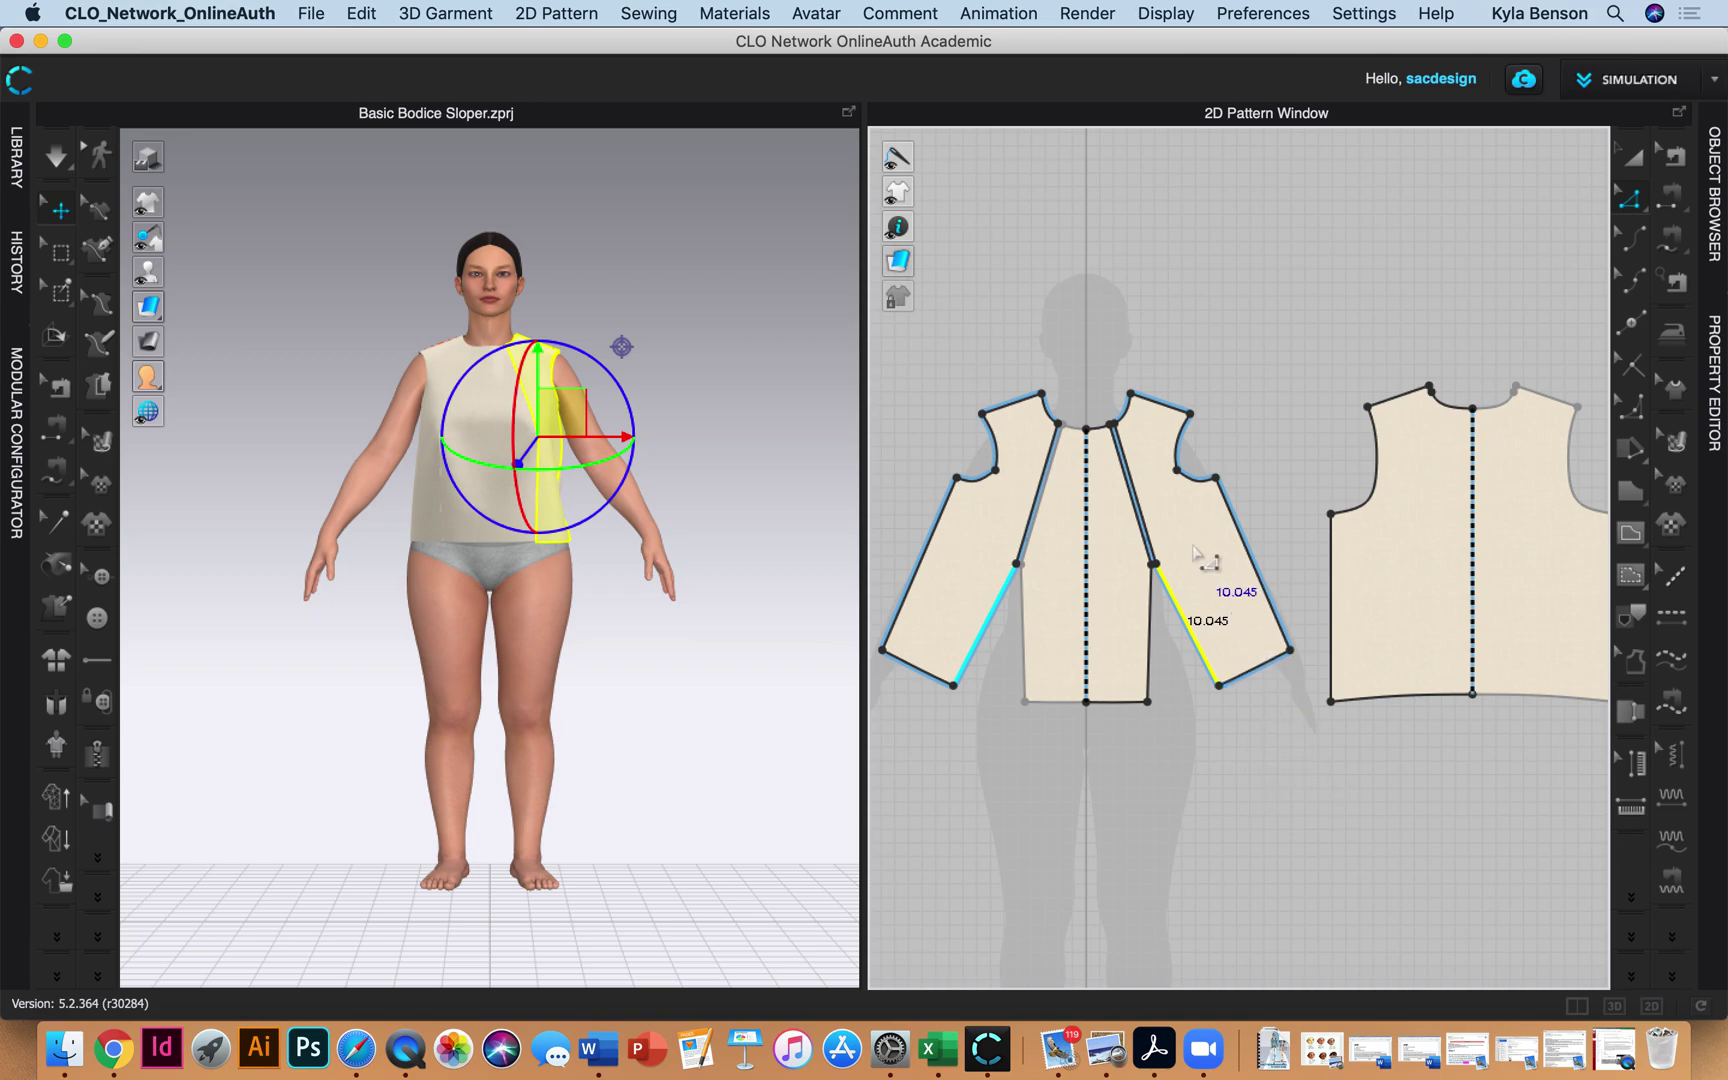
key("Escape")
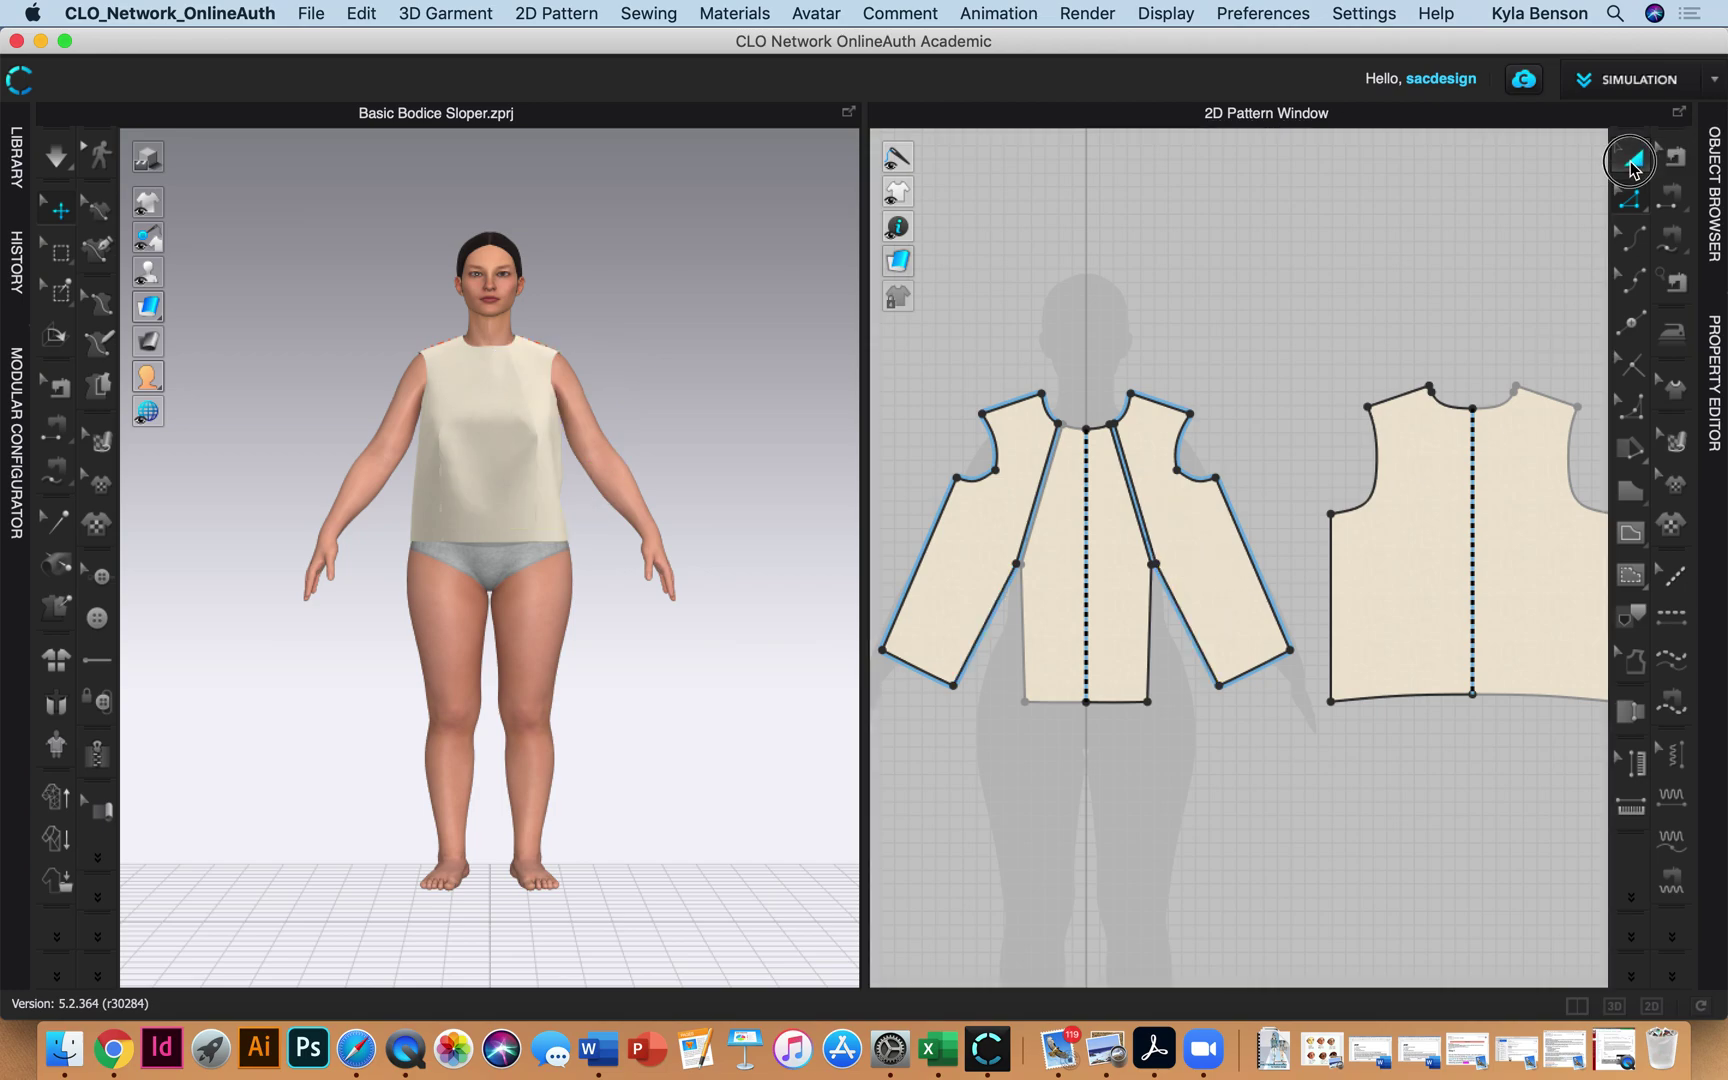
left_click(1634, 160)
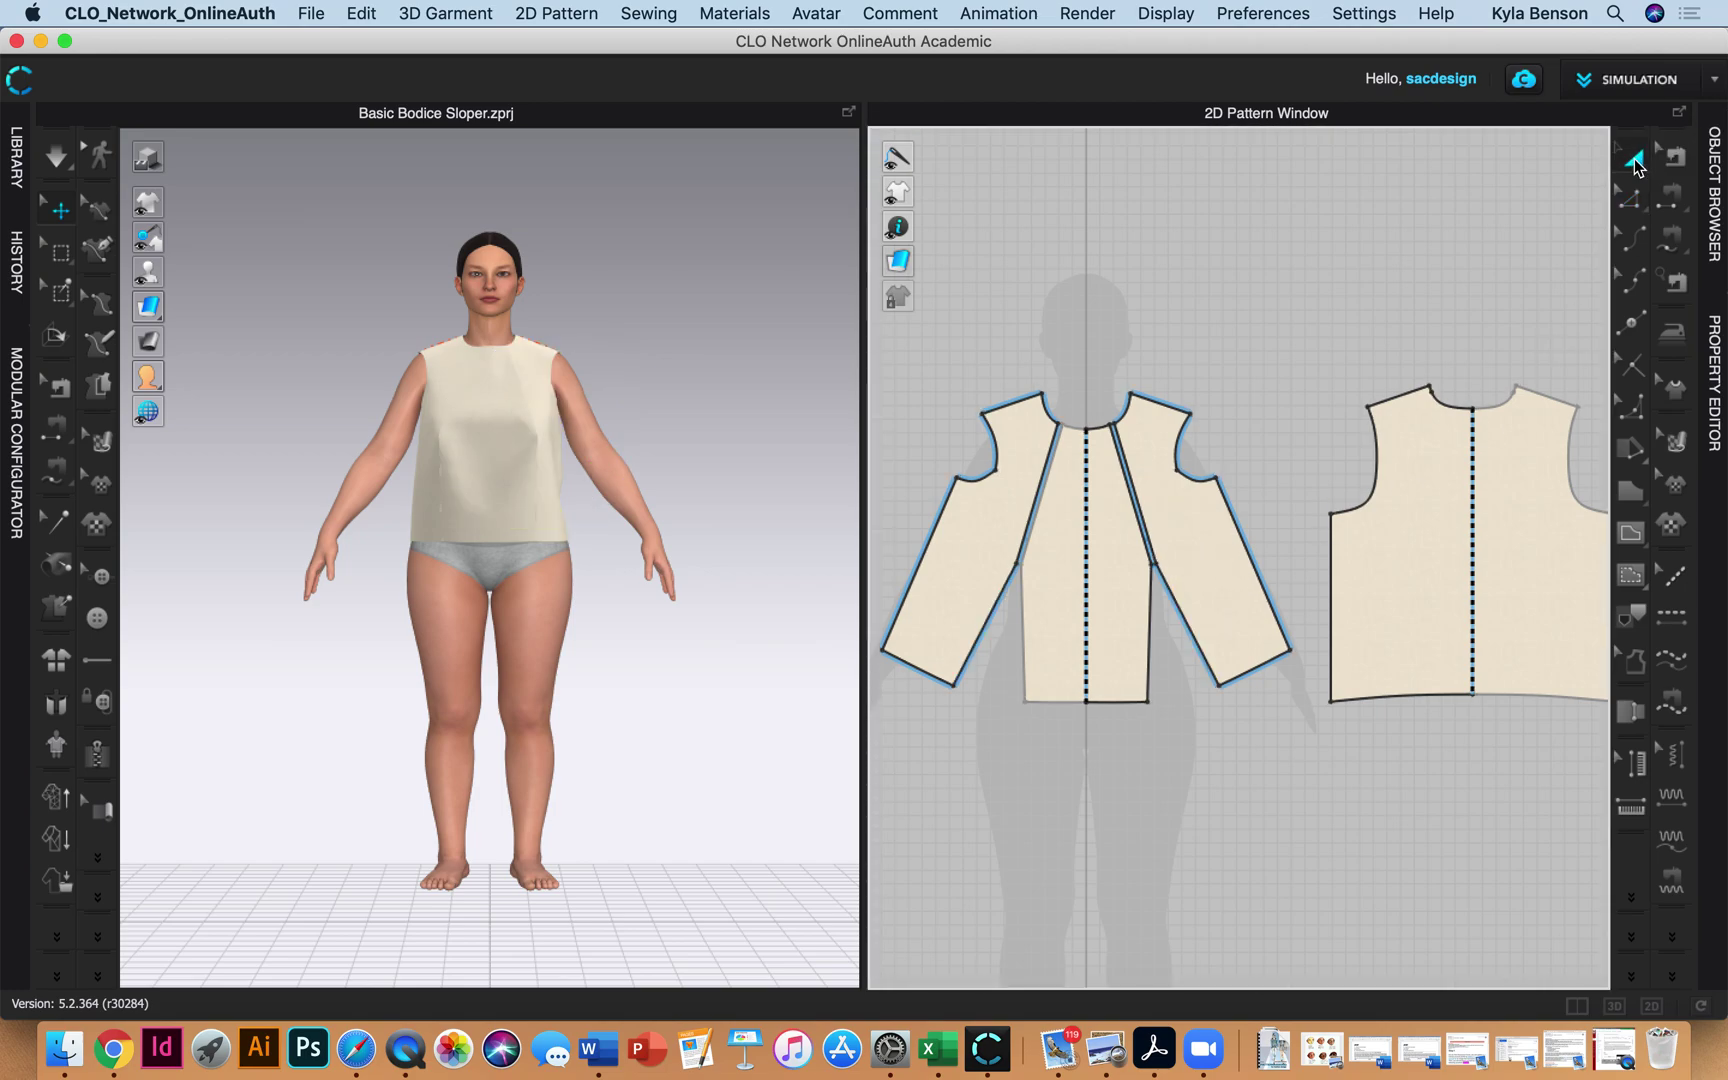
Rotate the right side front piece around the bust point to close the waist dart, undoing one overshoot
left_click(1207, 596)
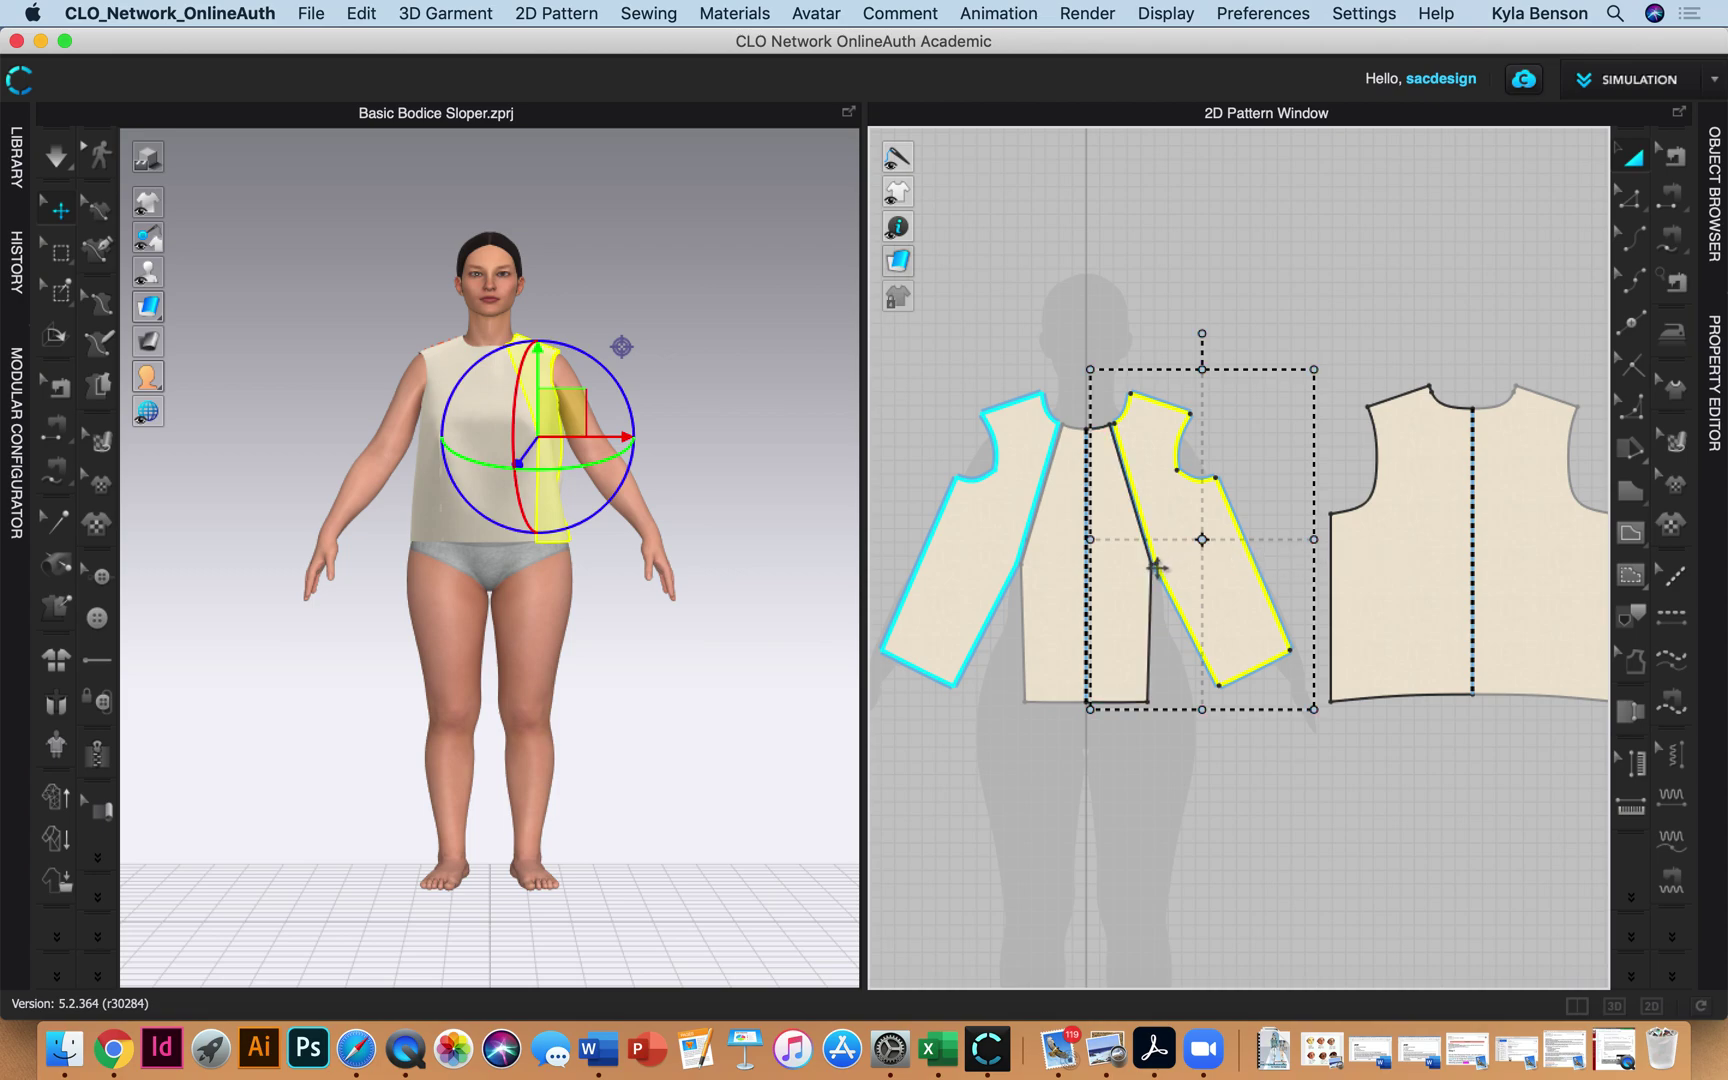
double_click(1202, 540)
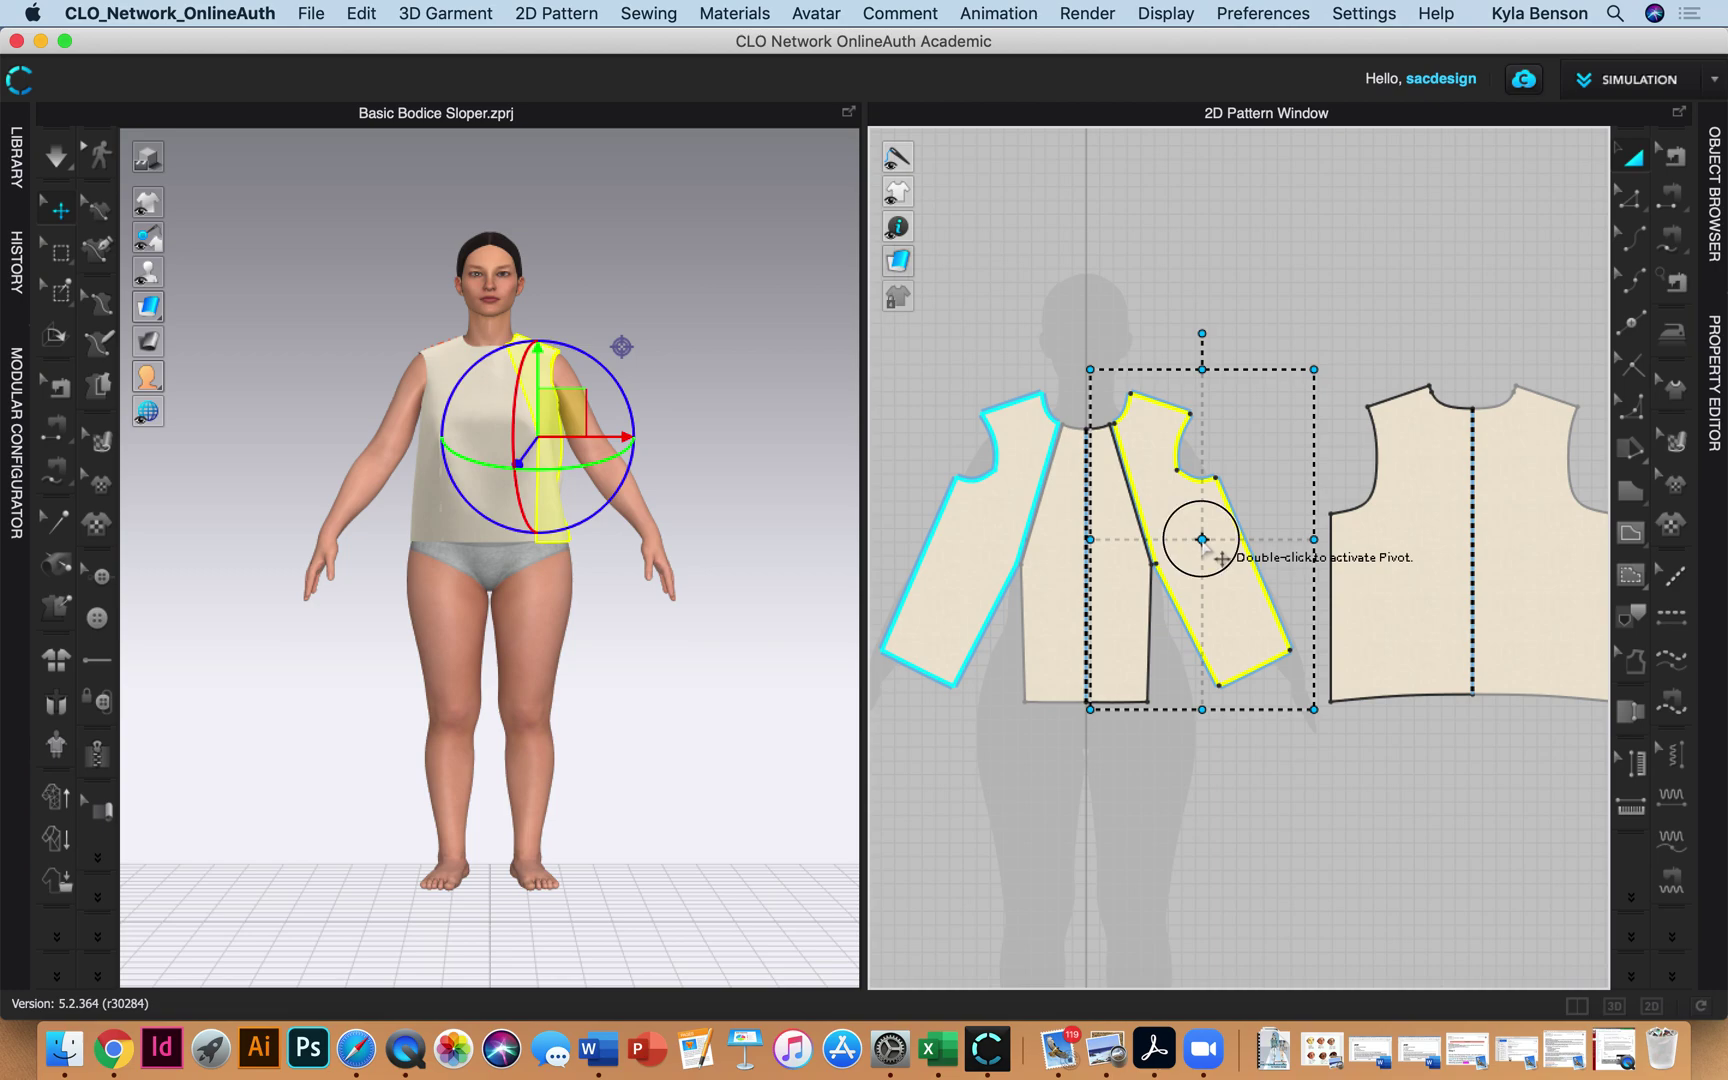
left_click_drag(1202, 540, 1157, 563)
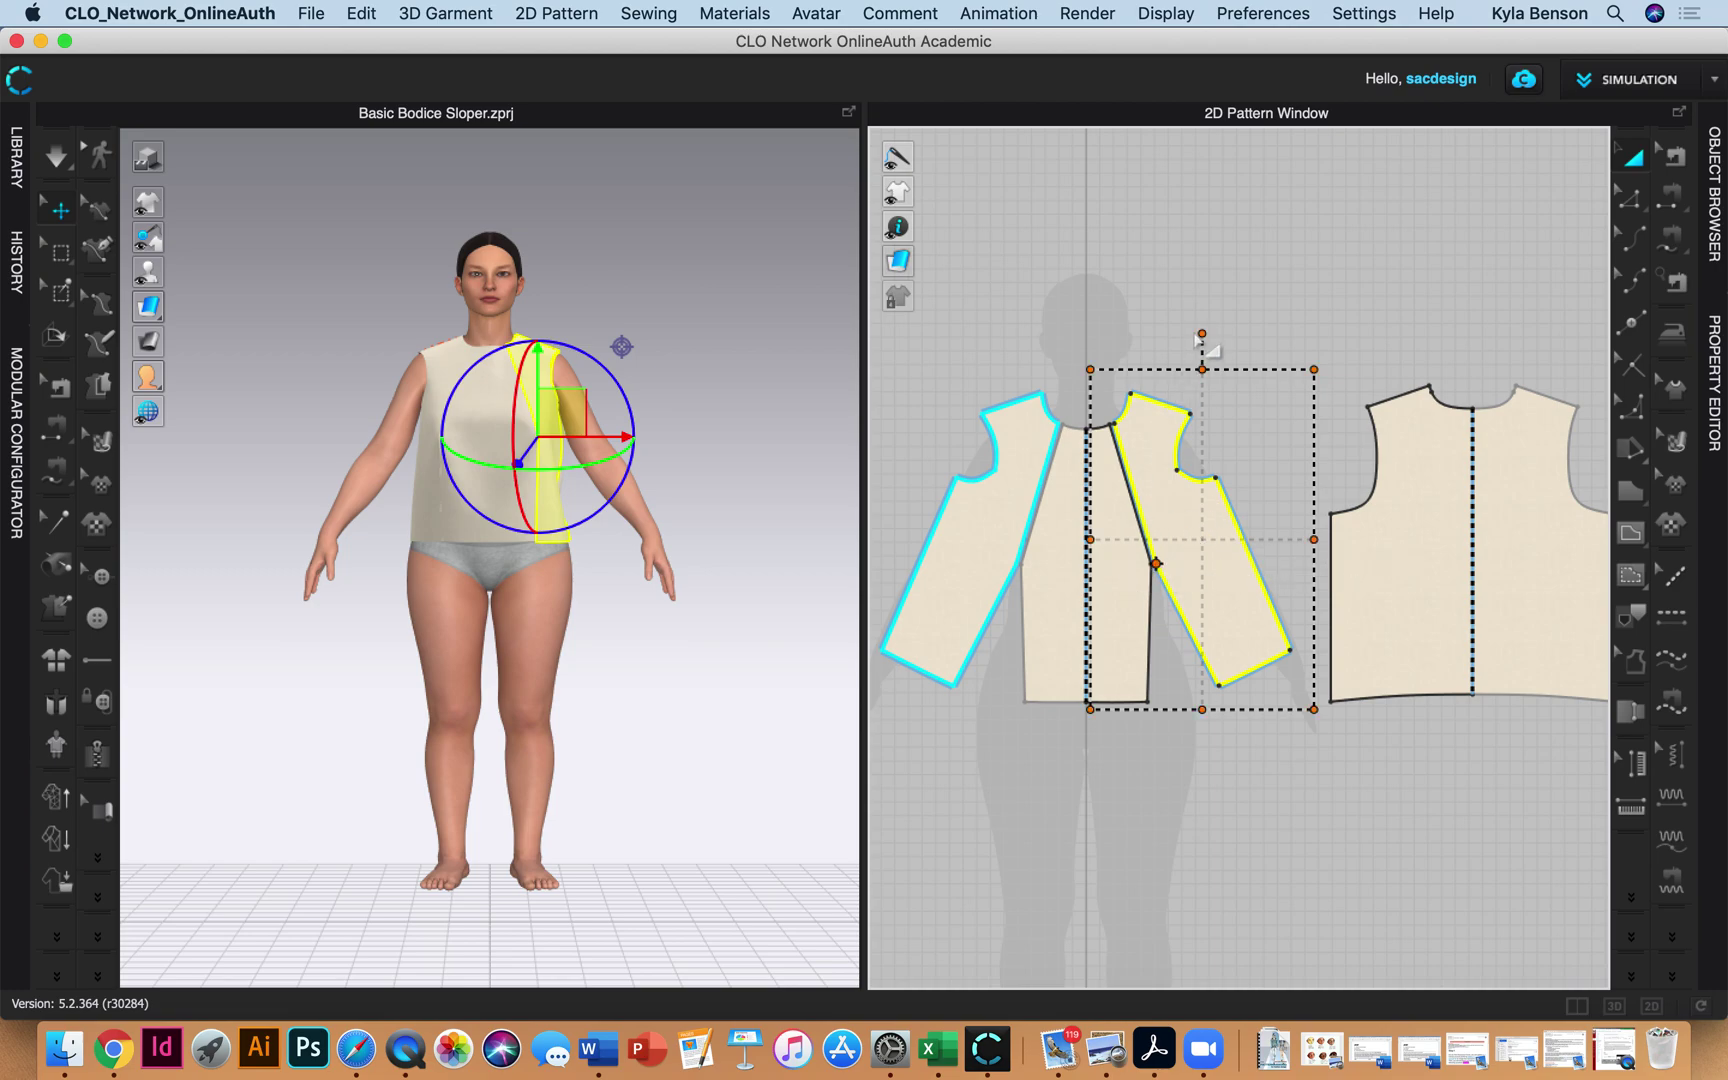
left_click_drag(1202, 330, 1245, 328)
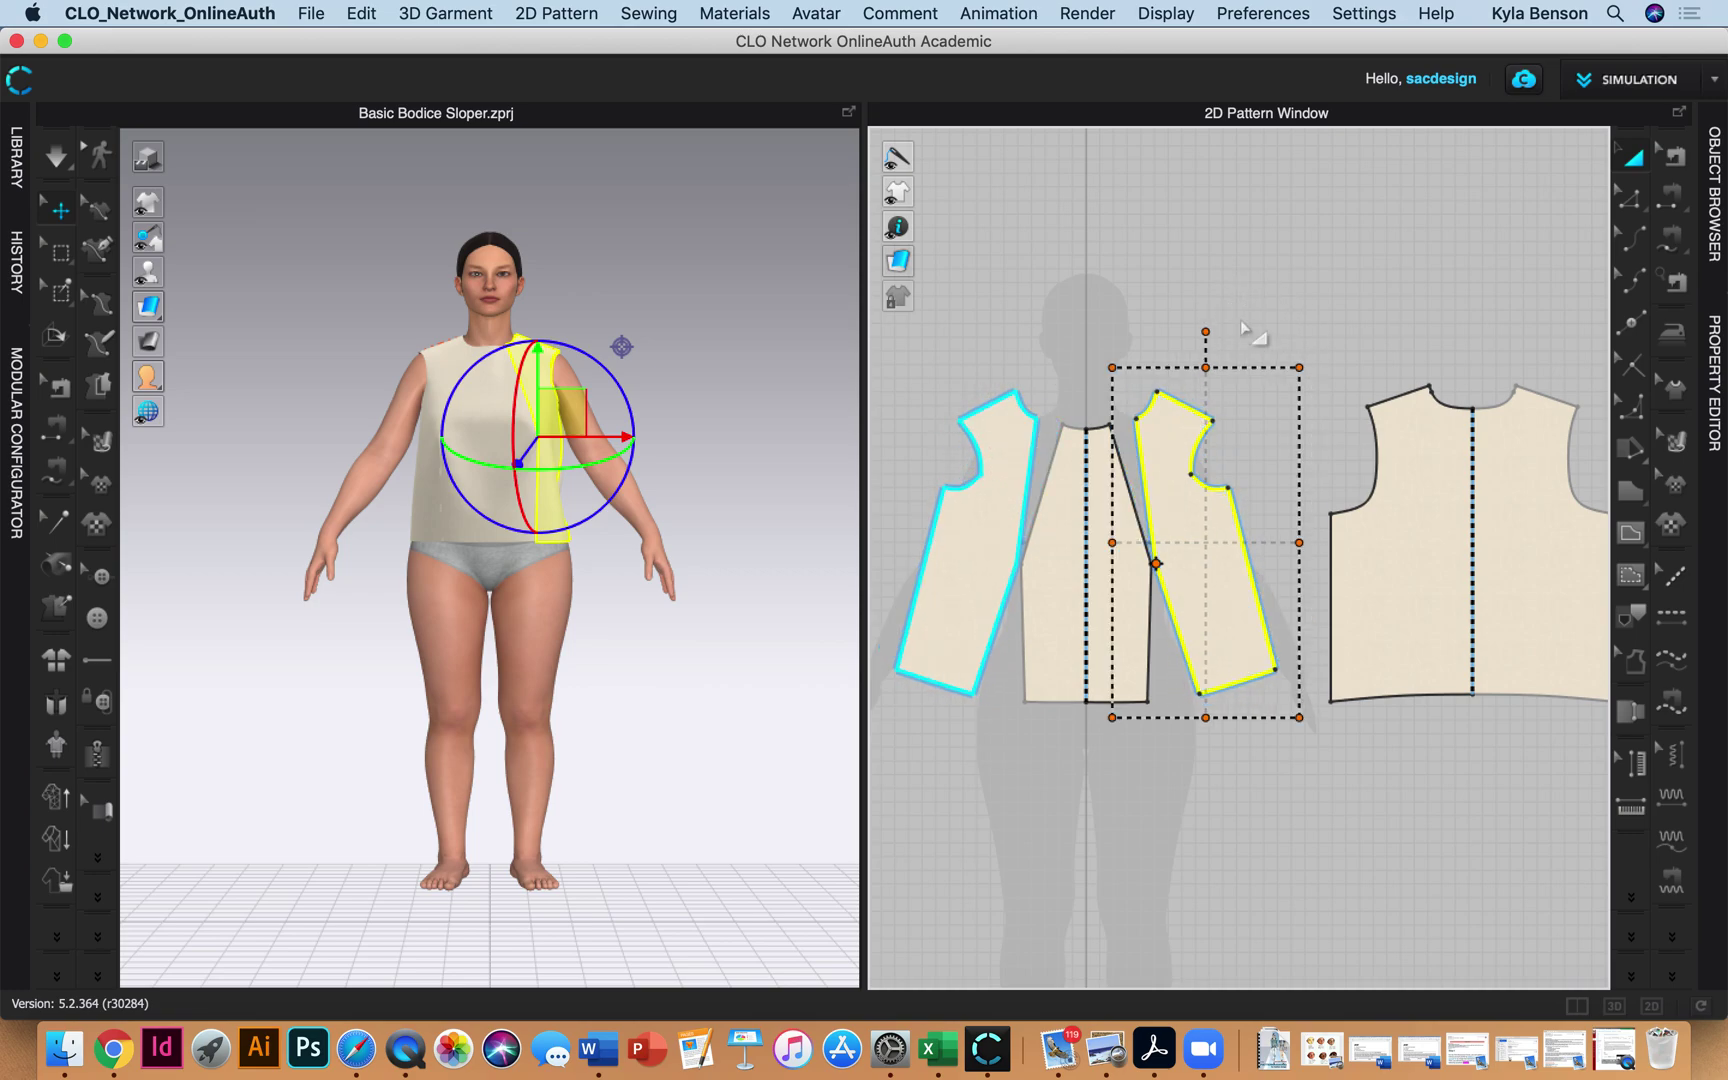
key("super+z")
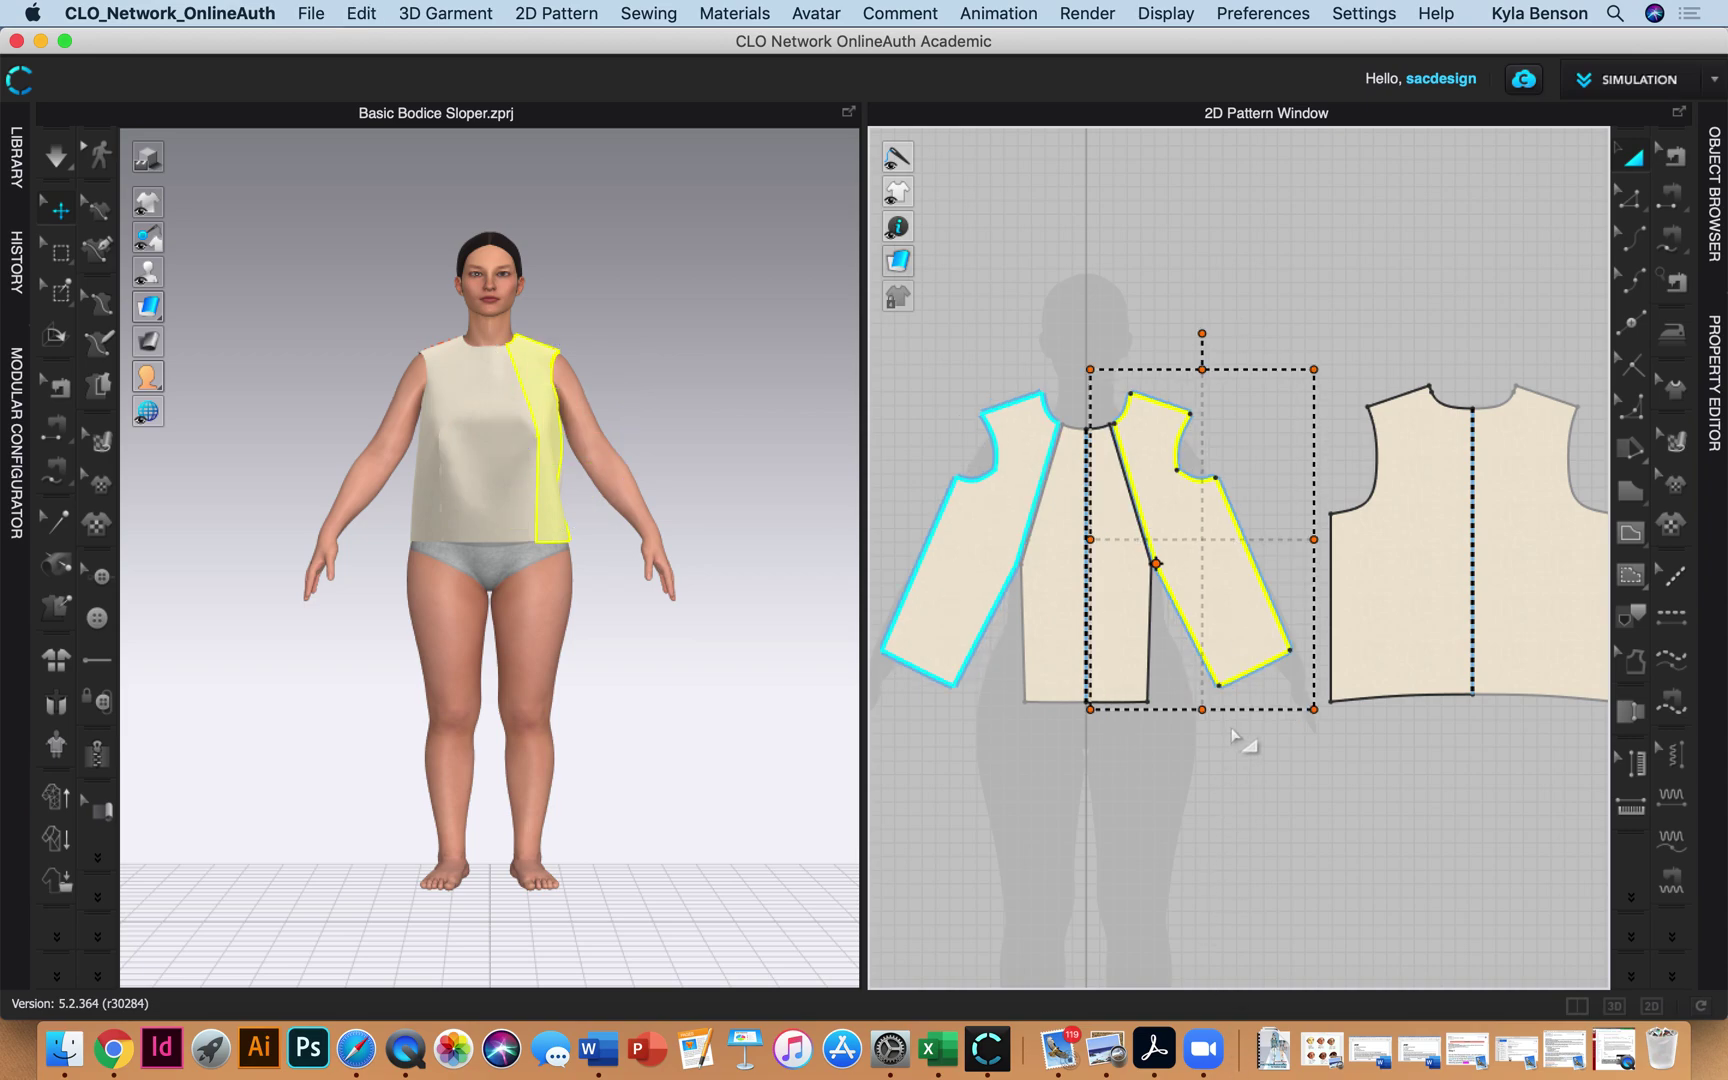
left_click(1241, 748)
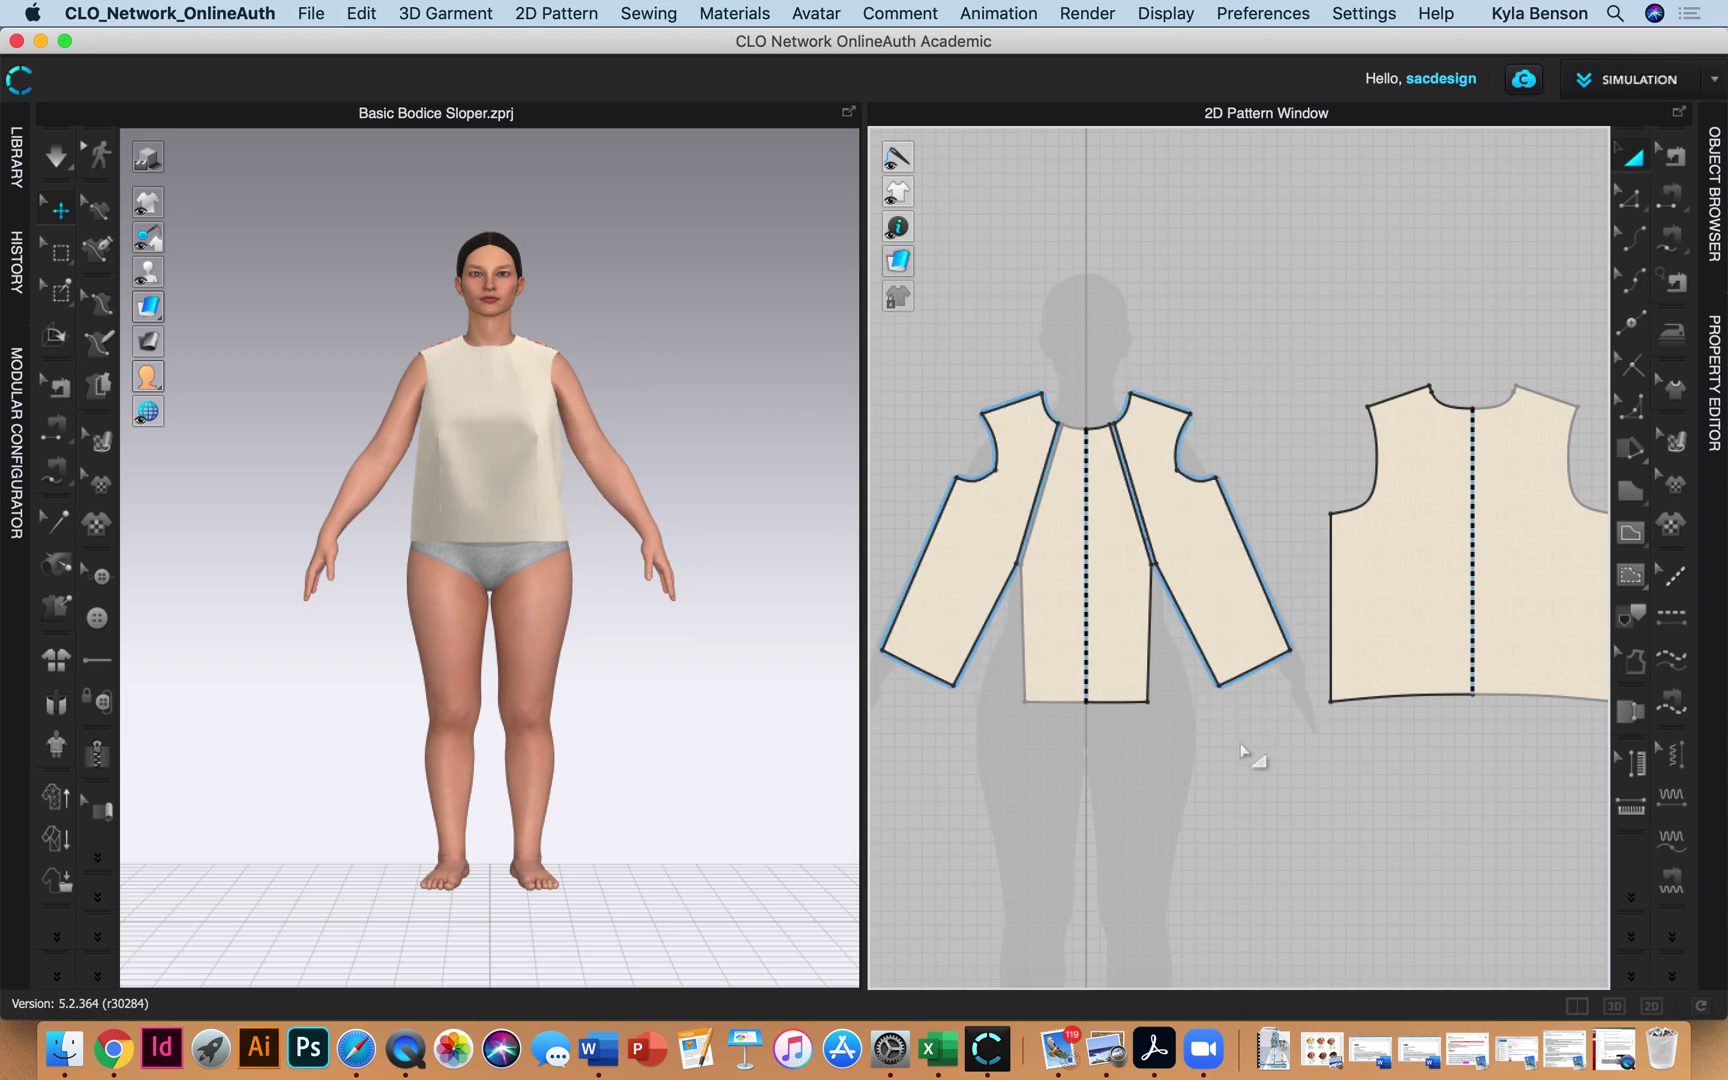
Merge the side piece's inner edge with the centre panel's matching edge
left_click(1633, 200)
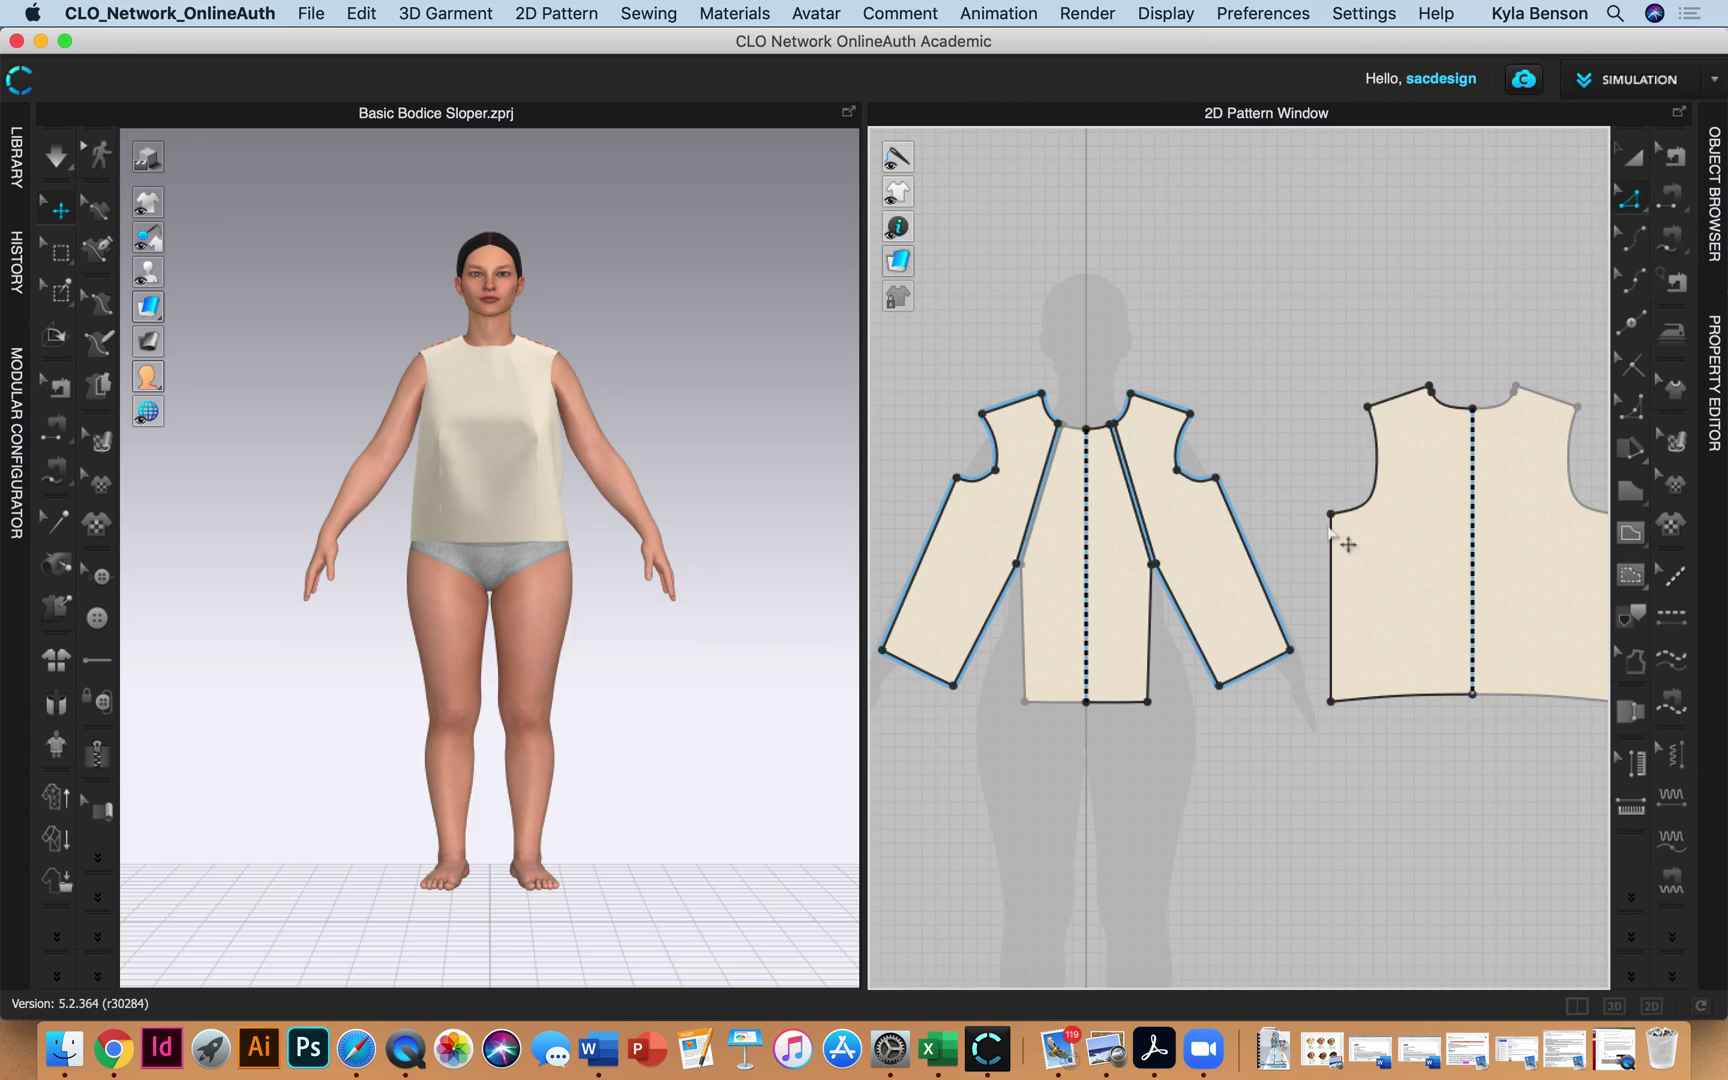
left_click(1200, 652)
left_click(1150, 662, "shift")
right_click(1151, 665)
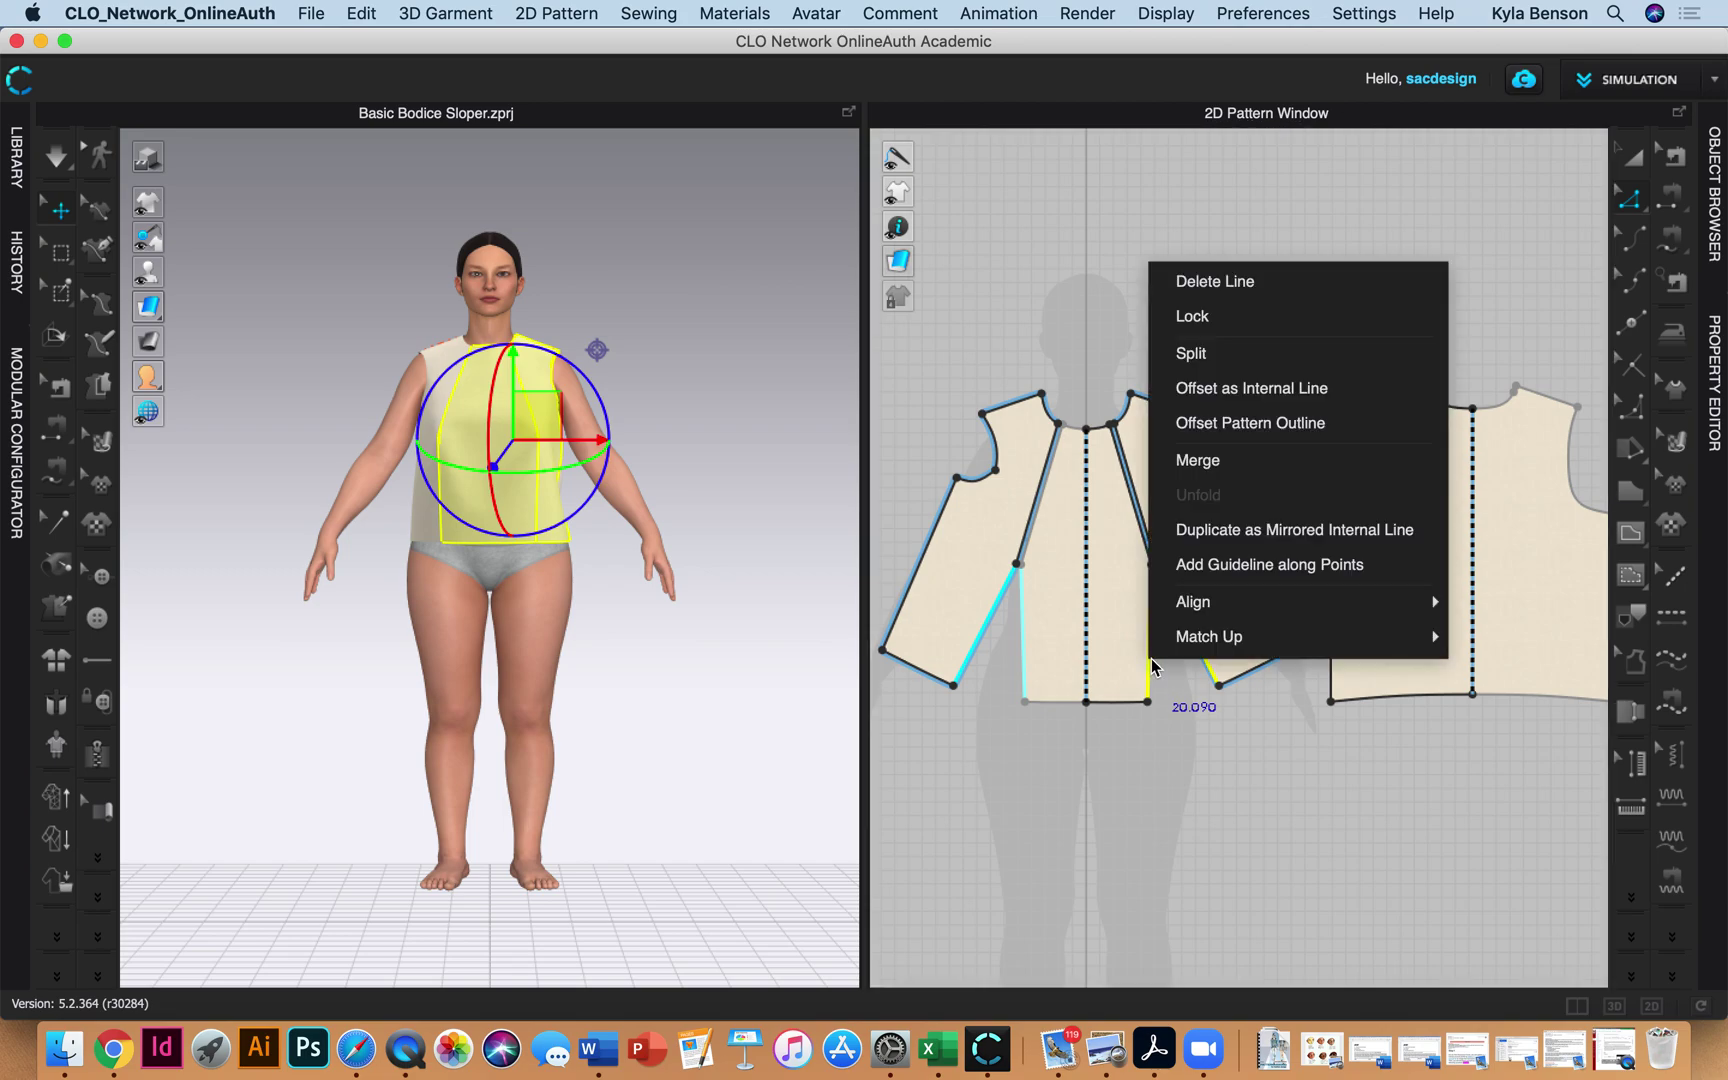
left_click(1214, 468)
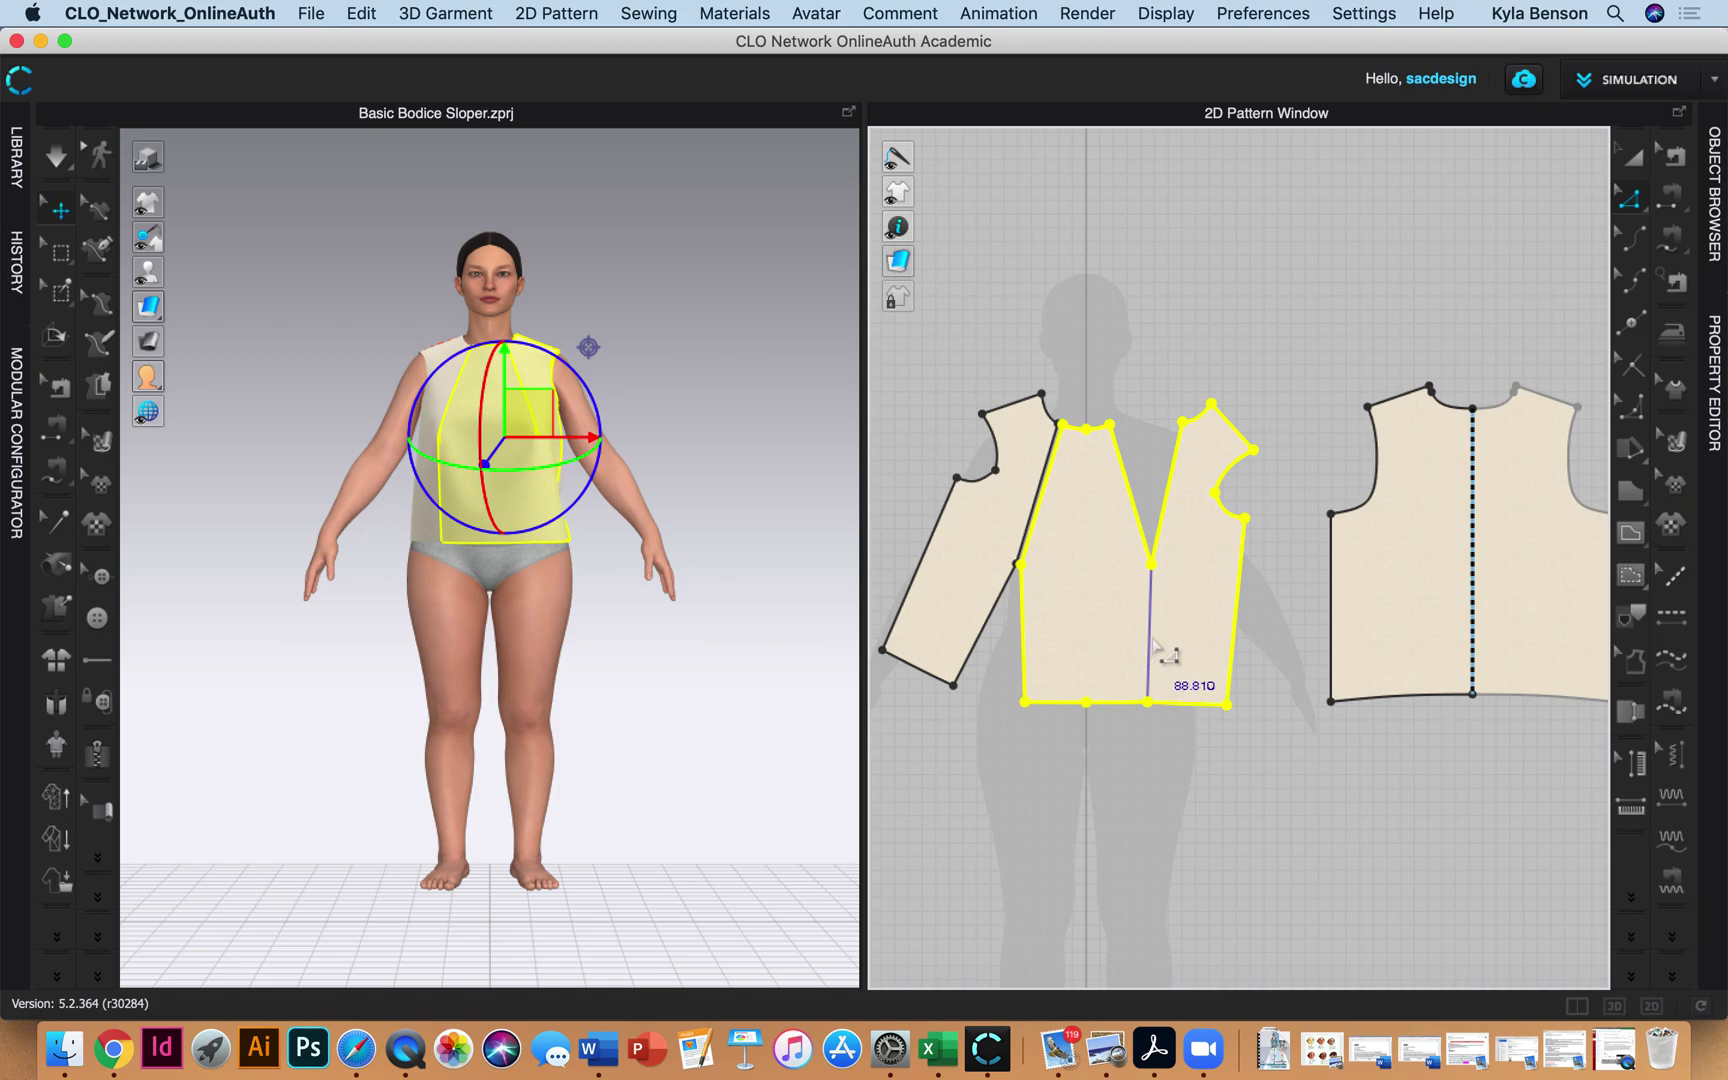
left_click(1256, 782)
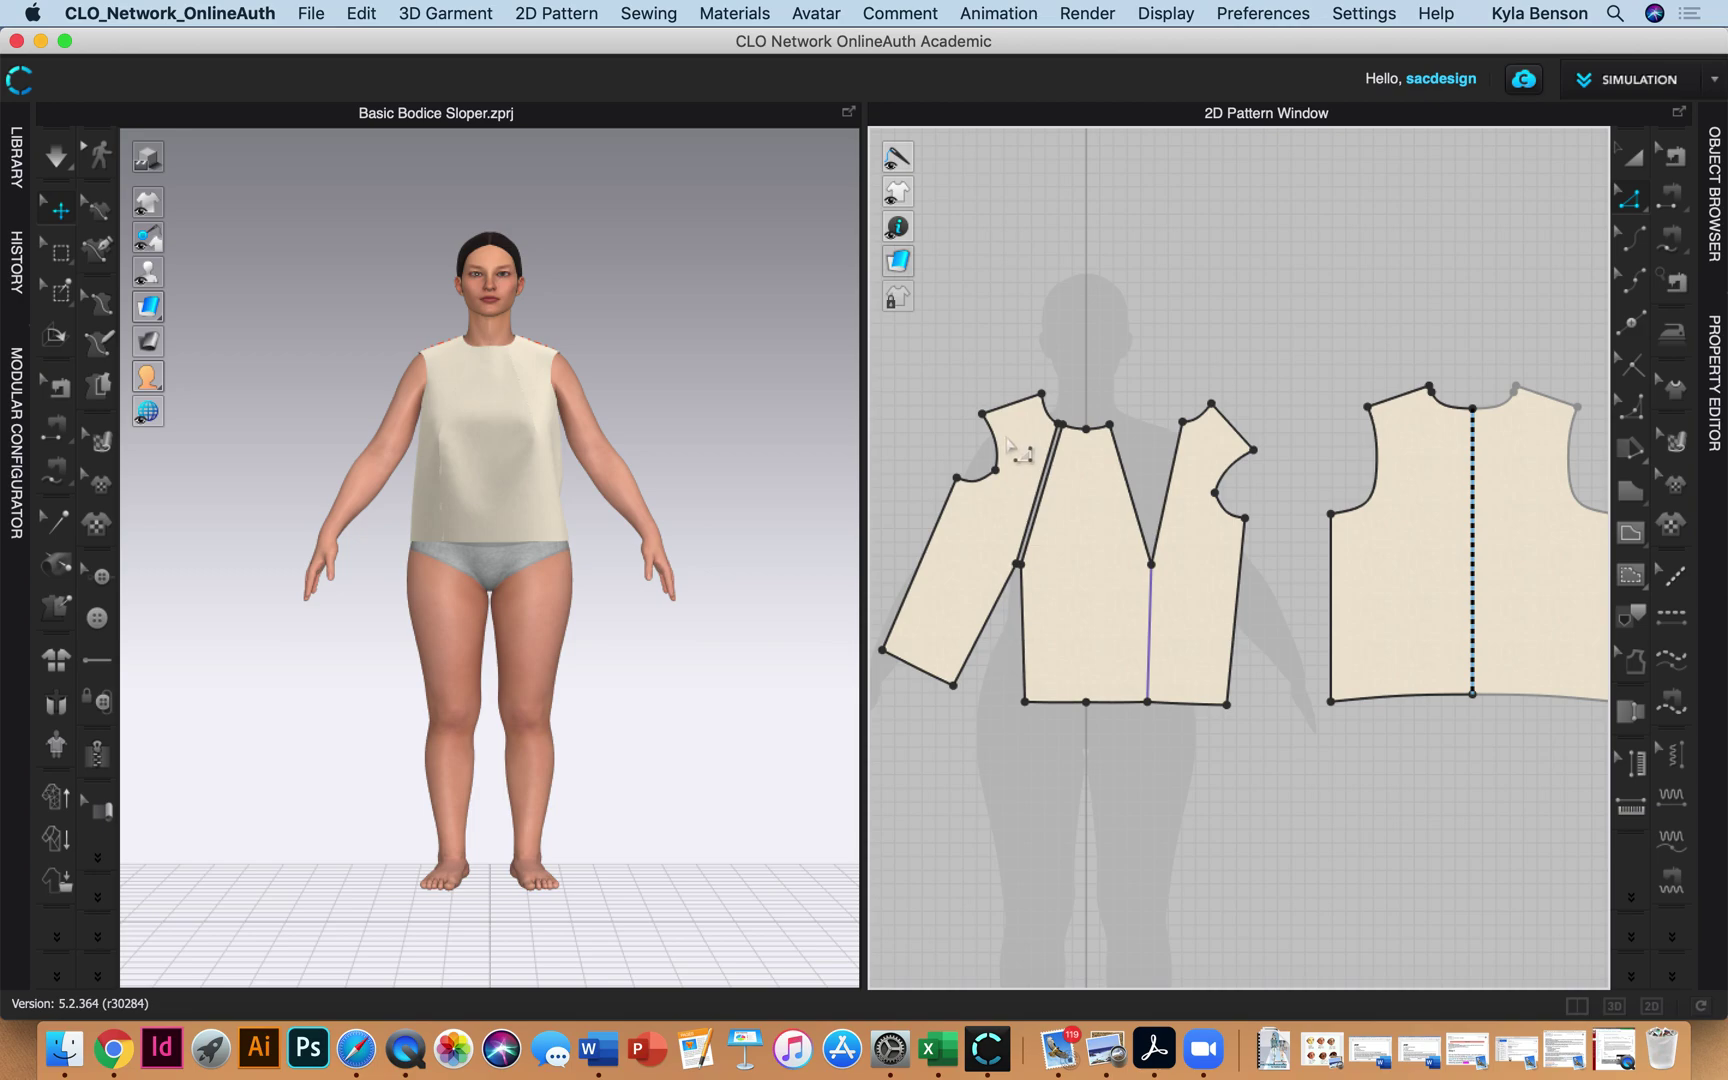
Select the left side piece, then delete the bodice's upper- and lower-left edges to leave a half front
key("a")
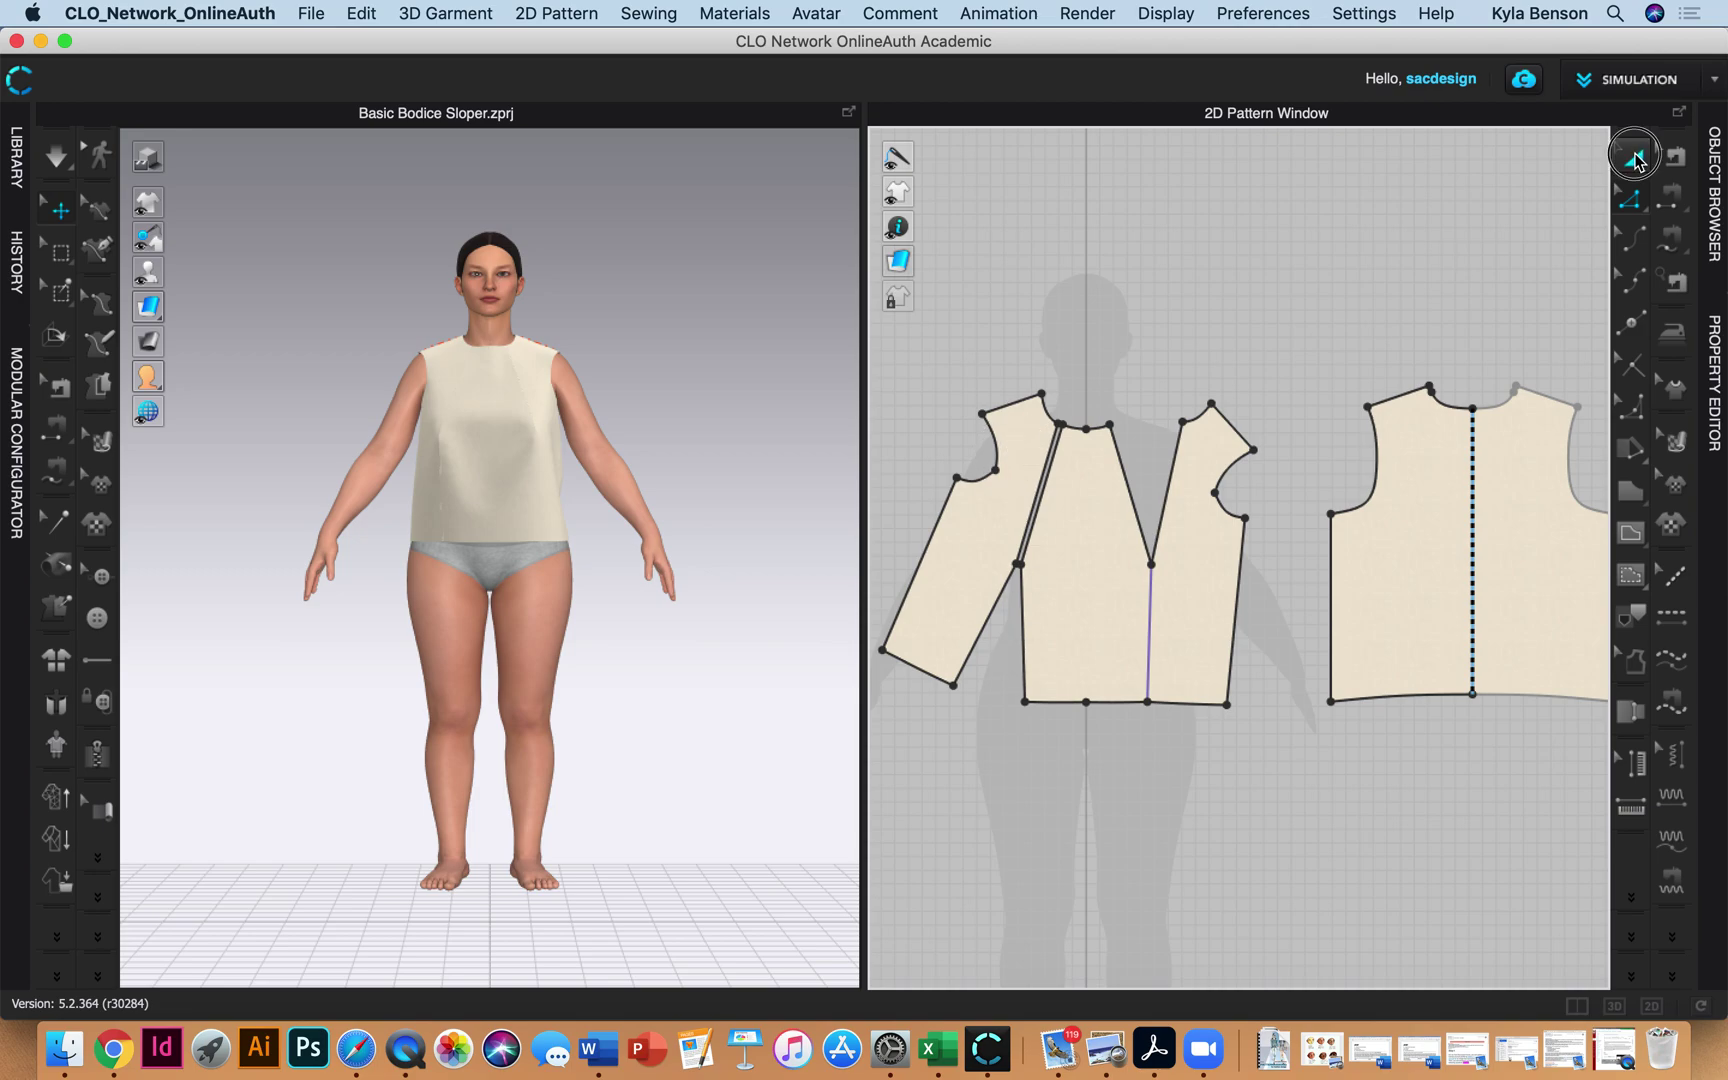
left_click(957, 577)
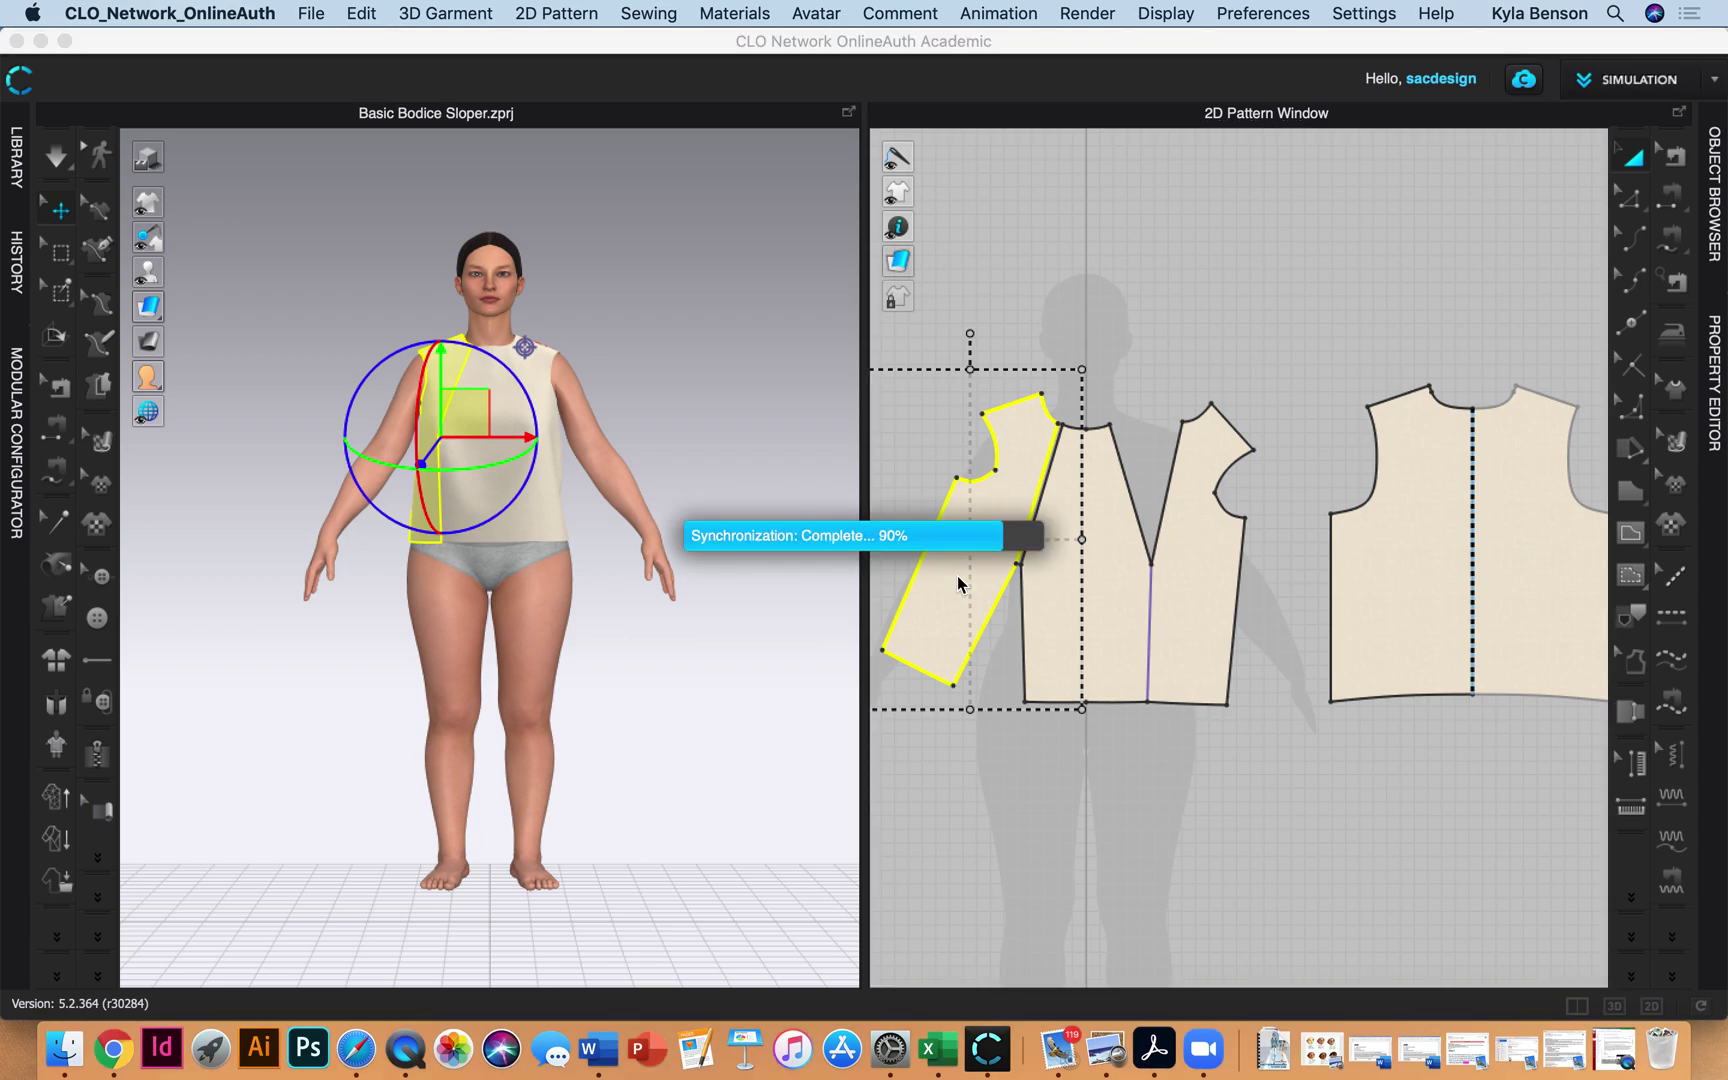
left_click(1630, 200)
left_click(1042, 495)
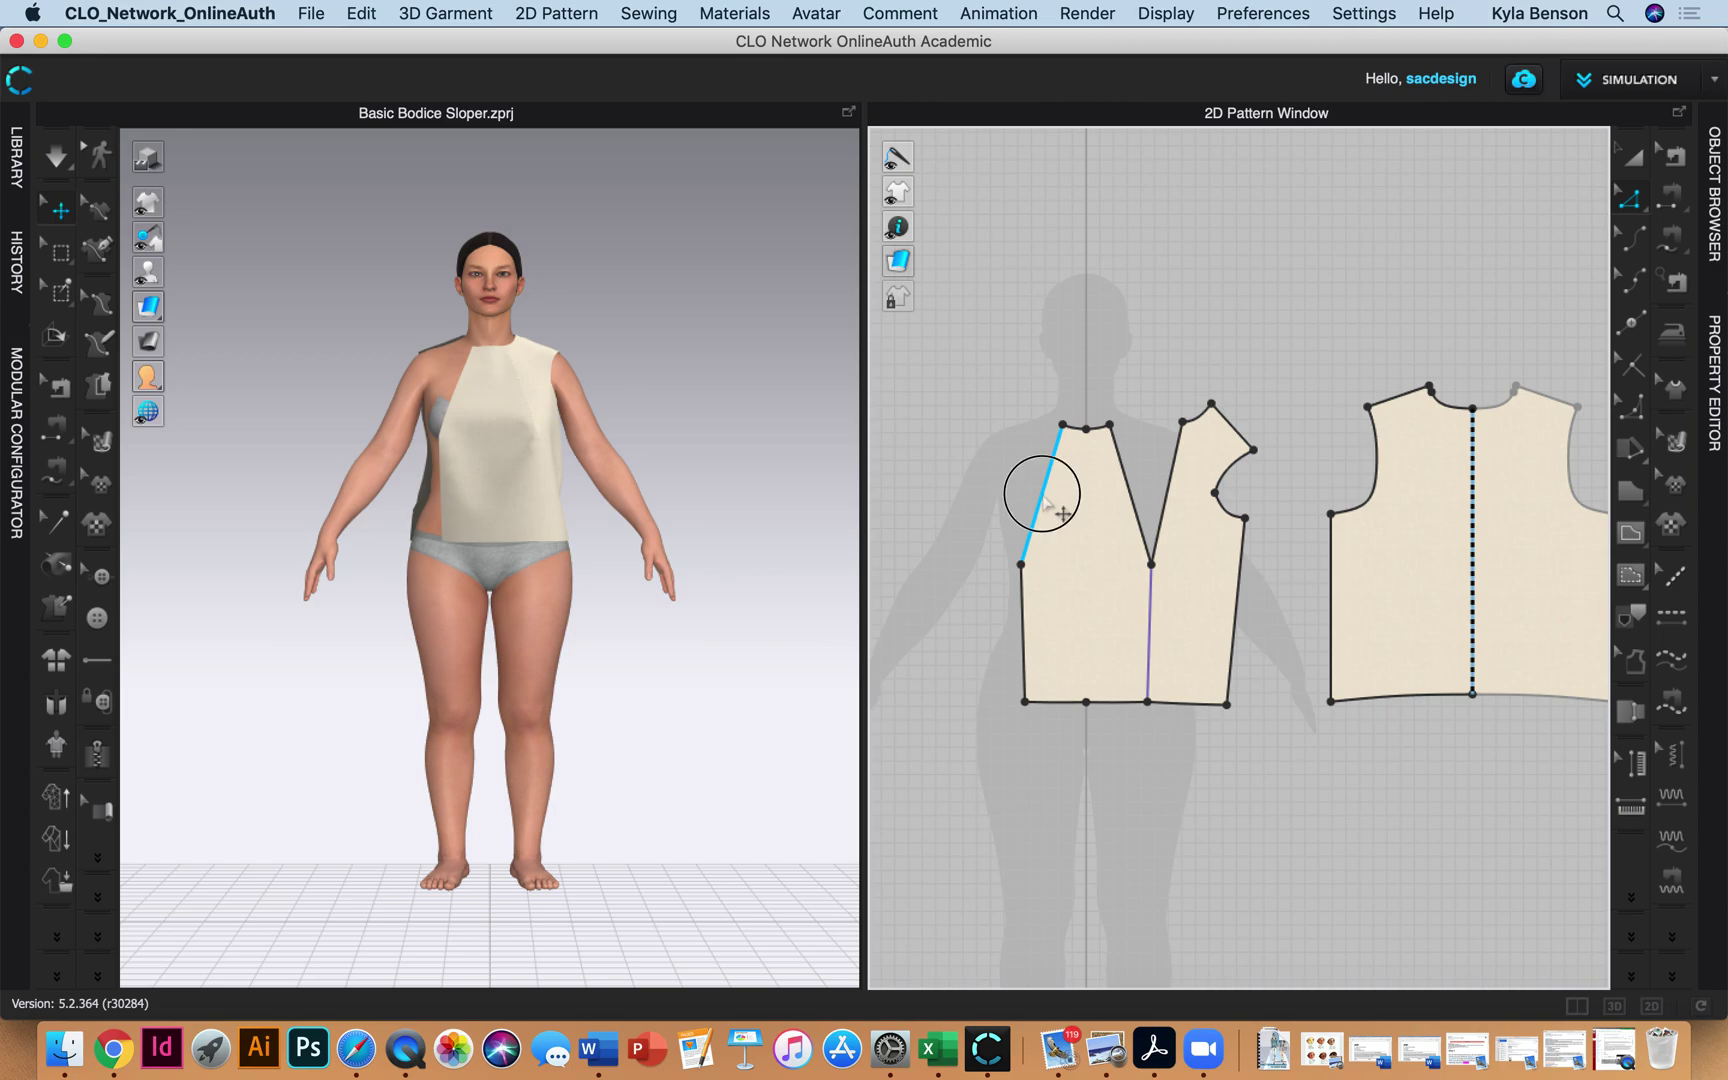
left_click(1042, 495)
left_click(1022, 618, "shift")
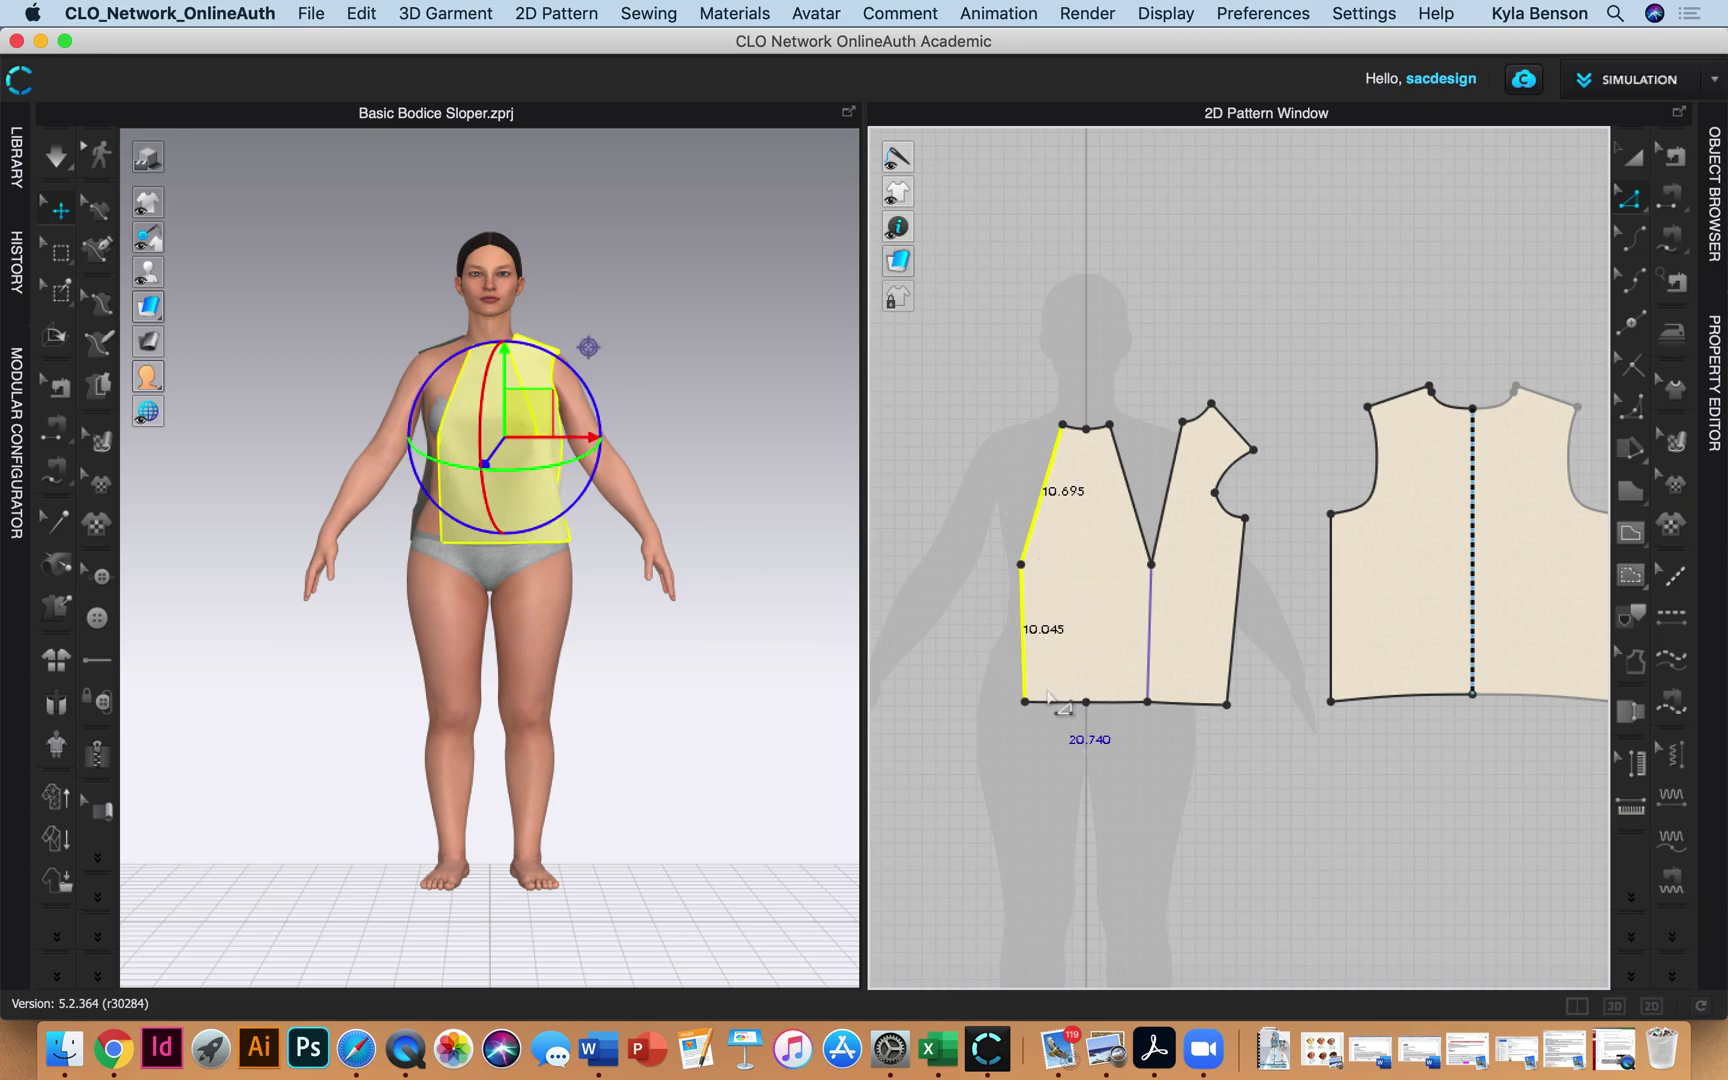
key("Delete")
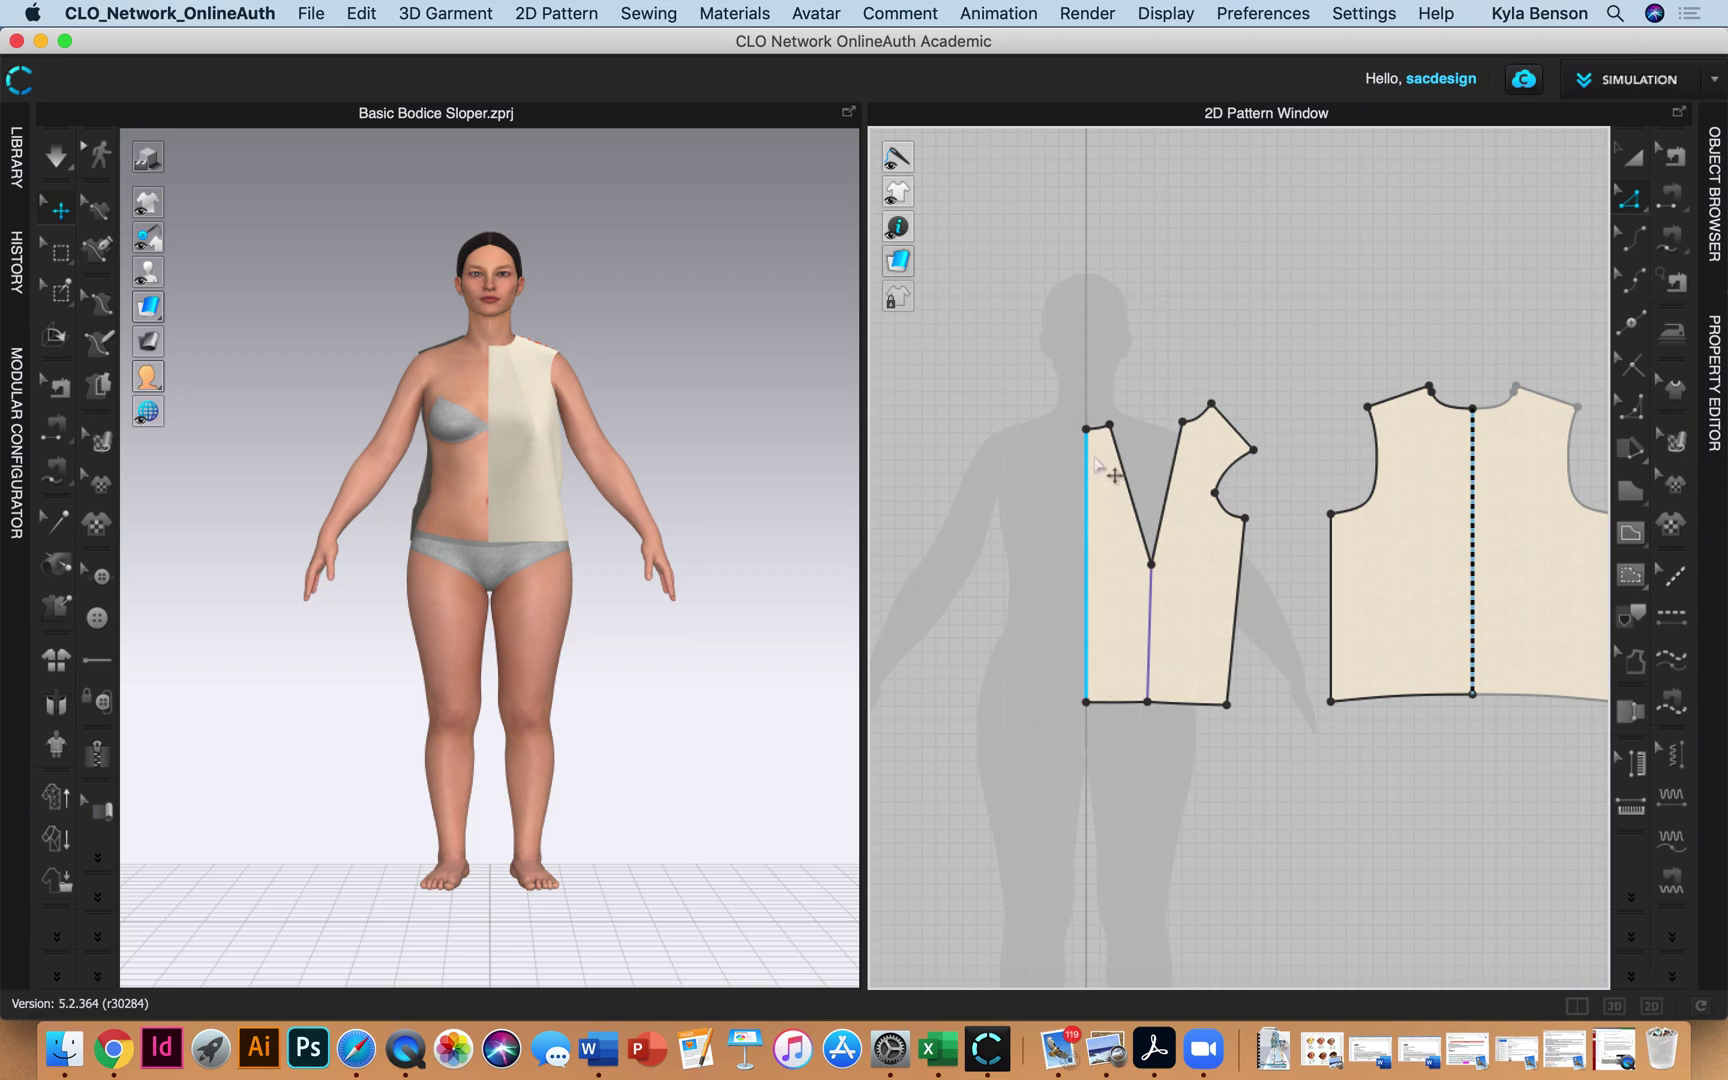
left_click(1088, 560)
Unfold the half bodice along centre front and check that a dart leg measures 10.695
right_click(1089, 556)
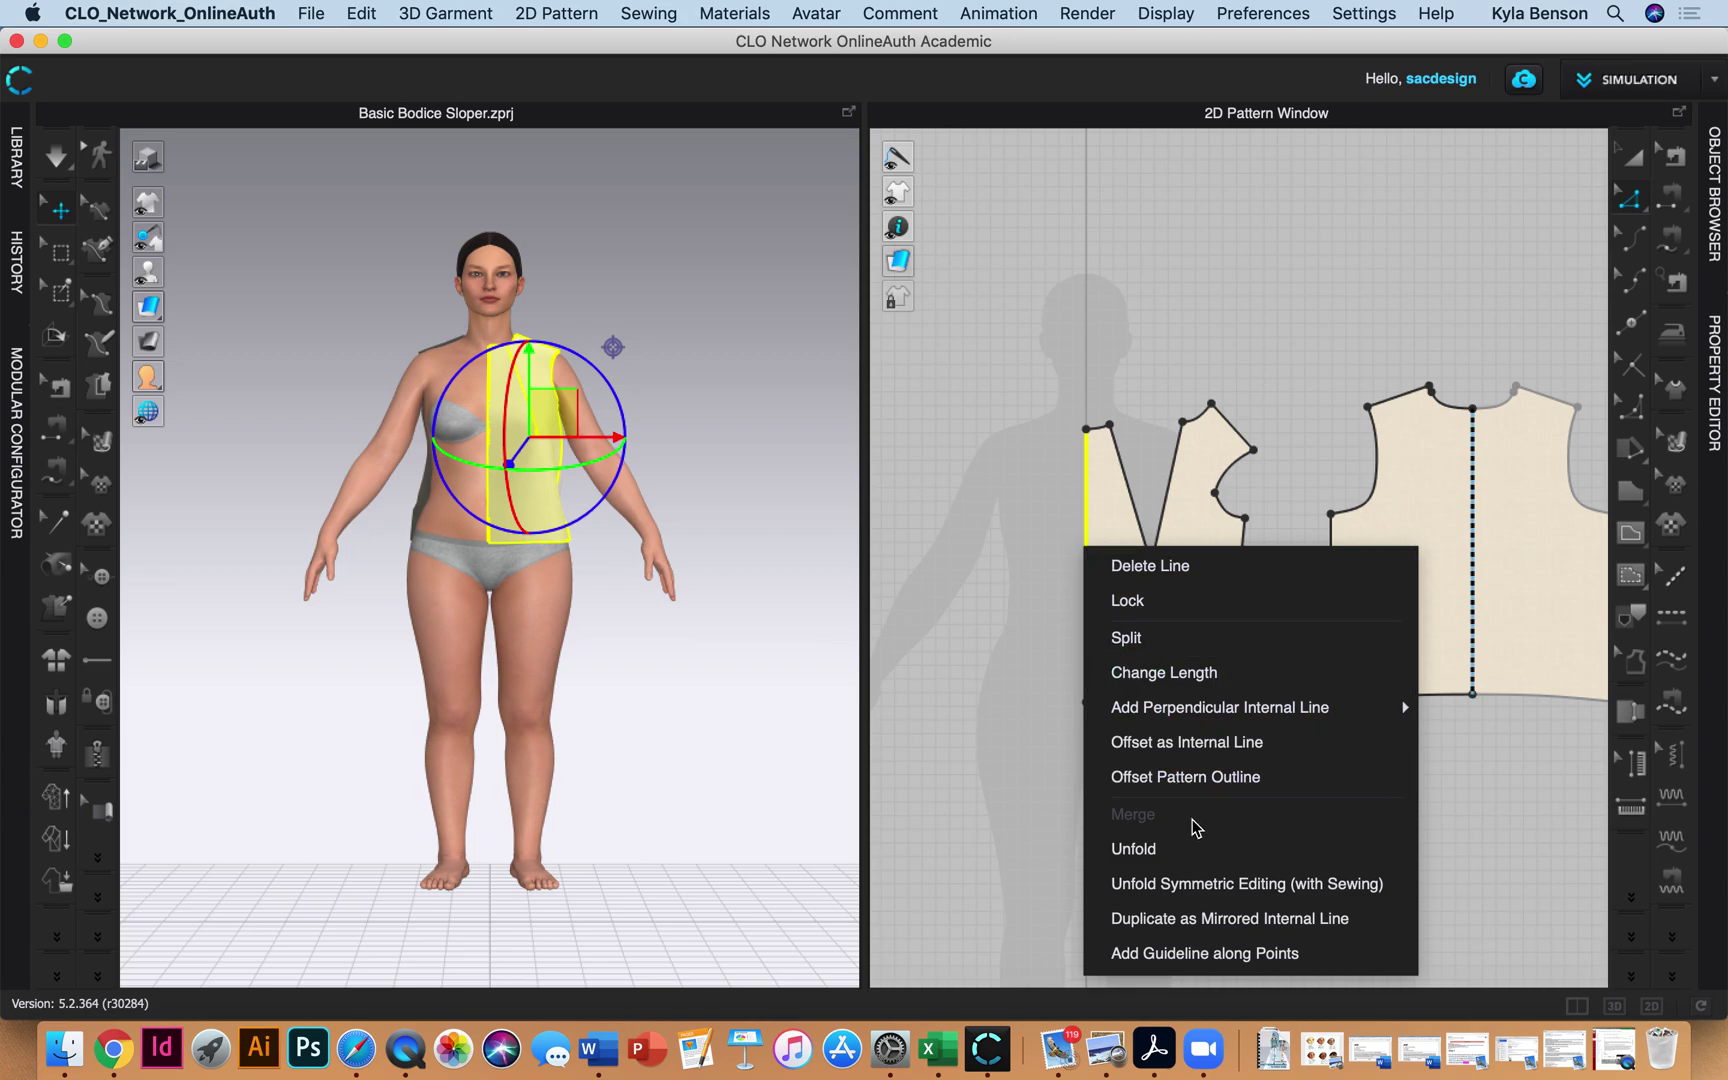
left_click(1207, 884)
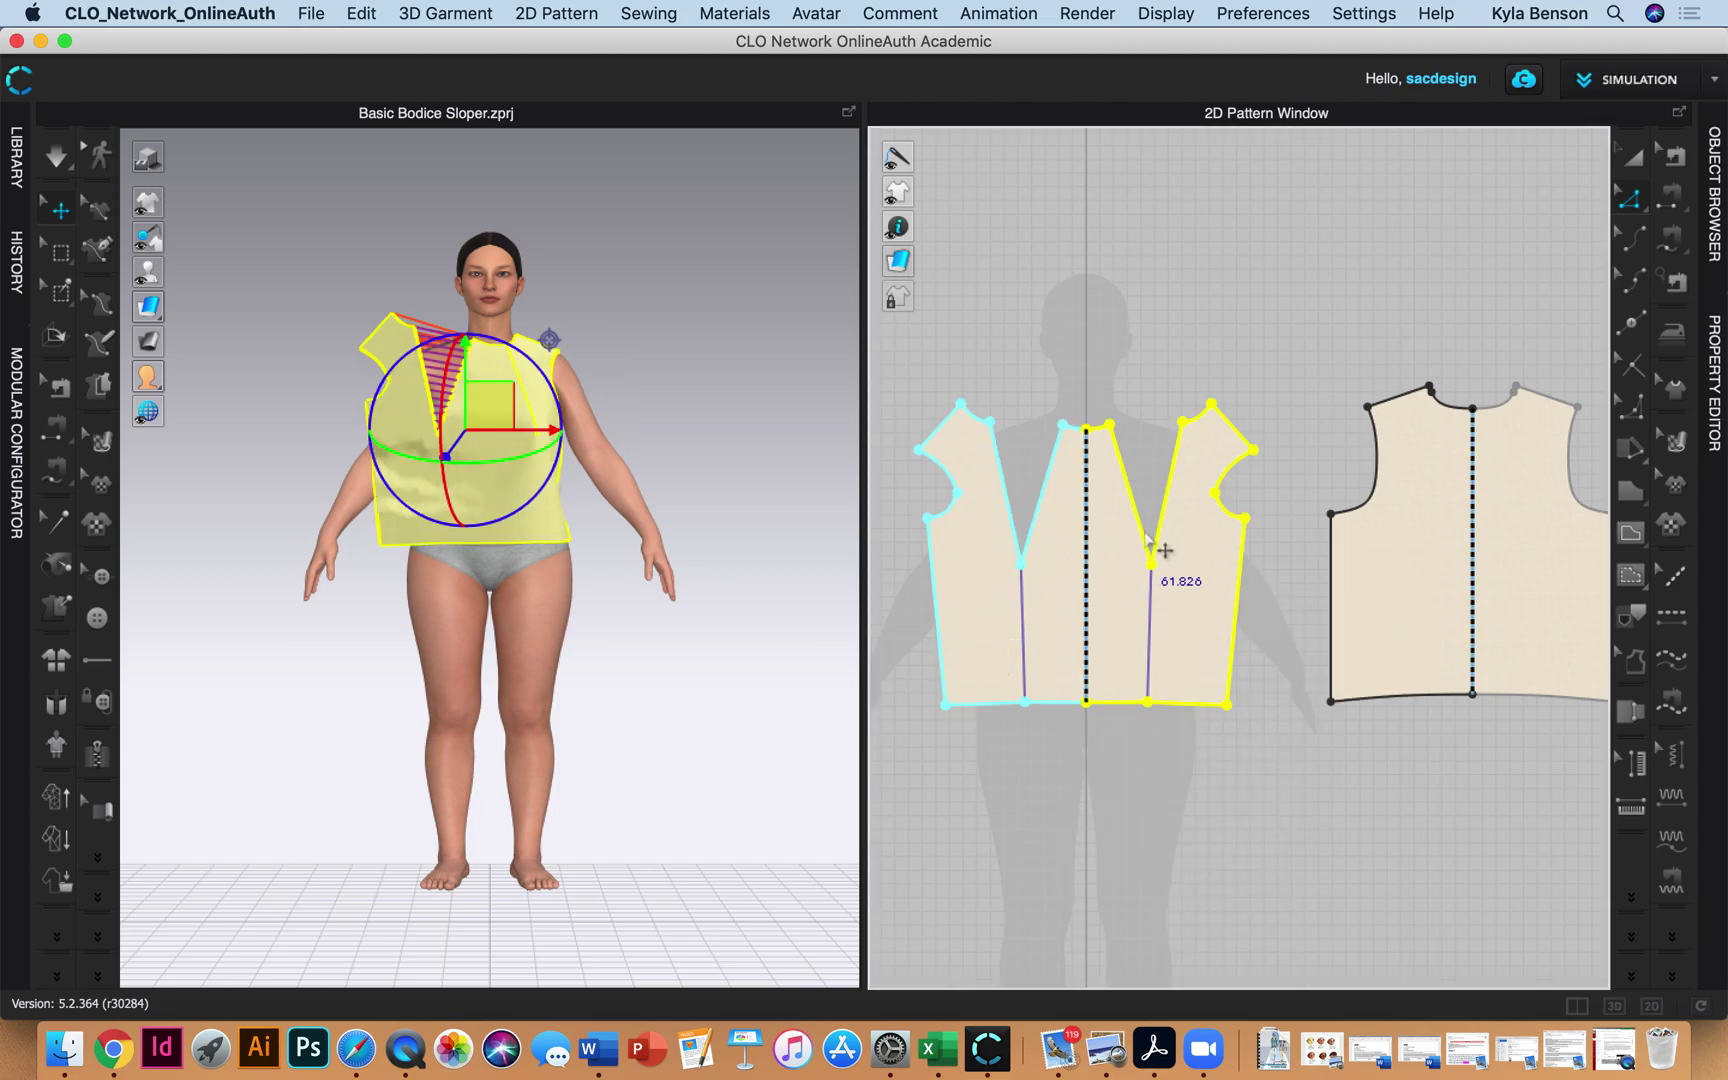
left_click(1150, 521)
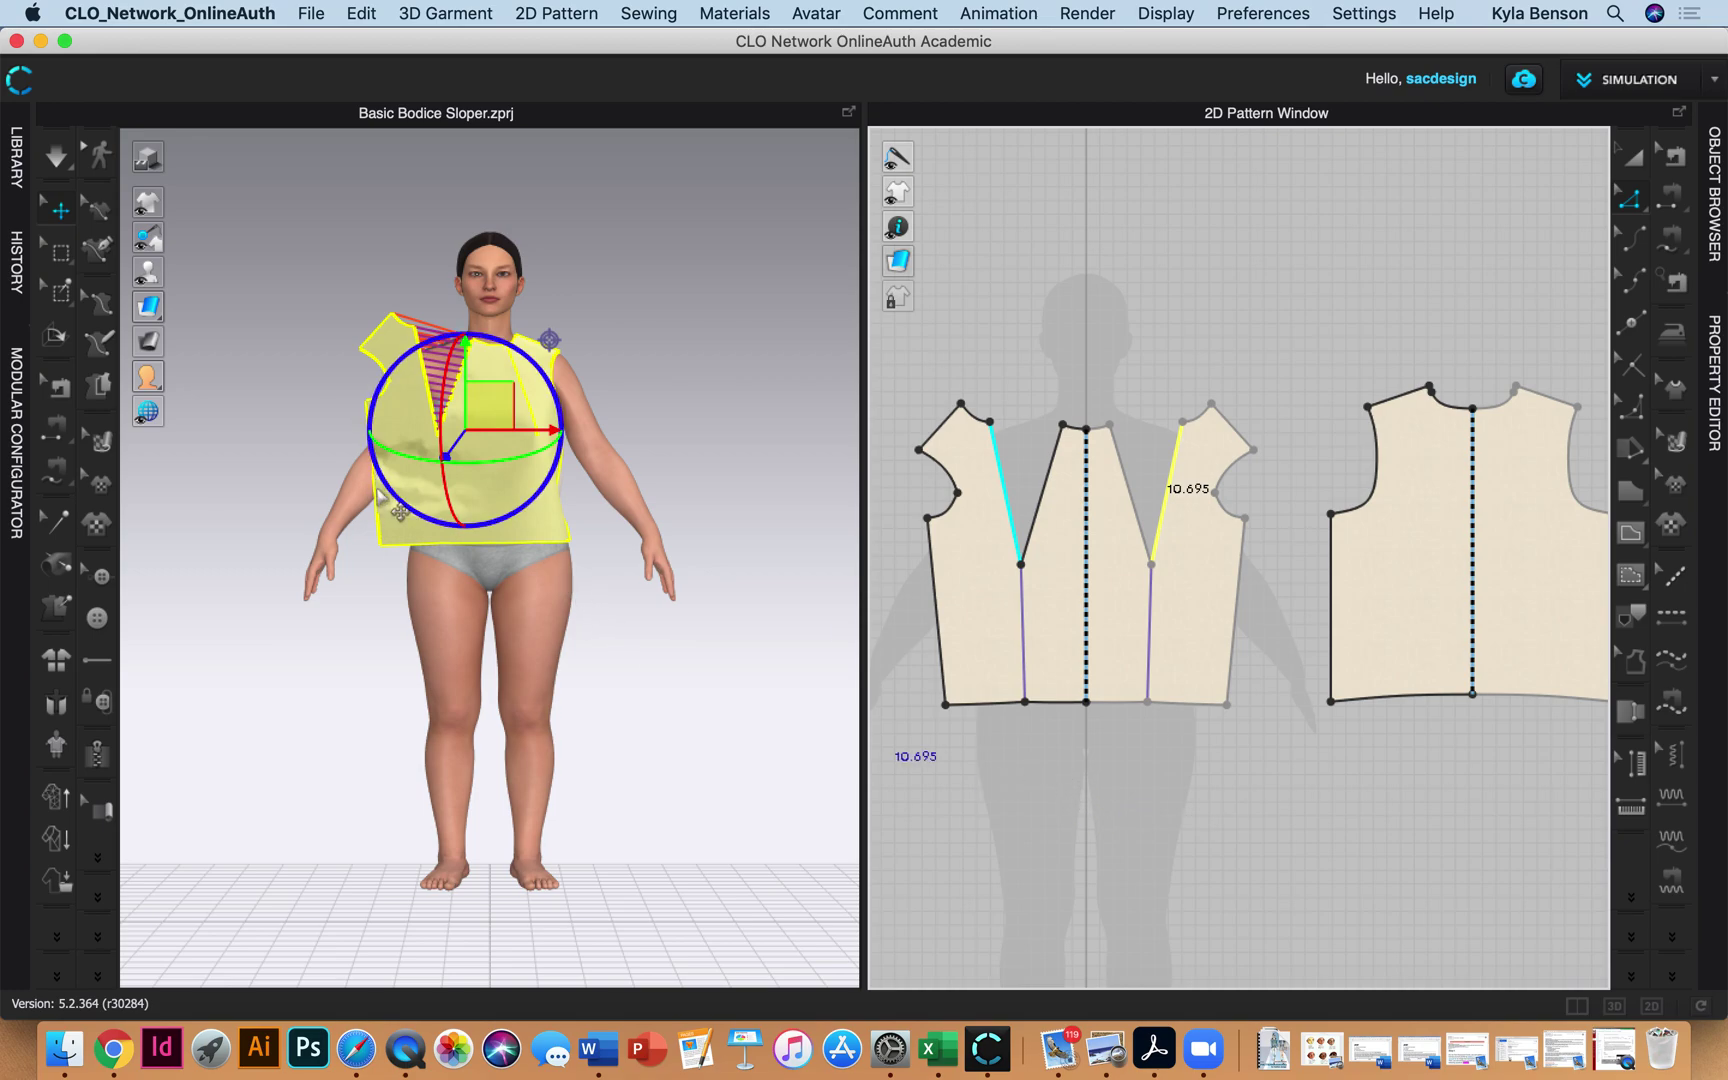
Deselect the bodice and simulate to drape the full front onto the avatar
left_click(1166, 814)
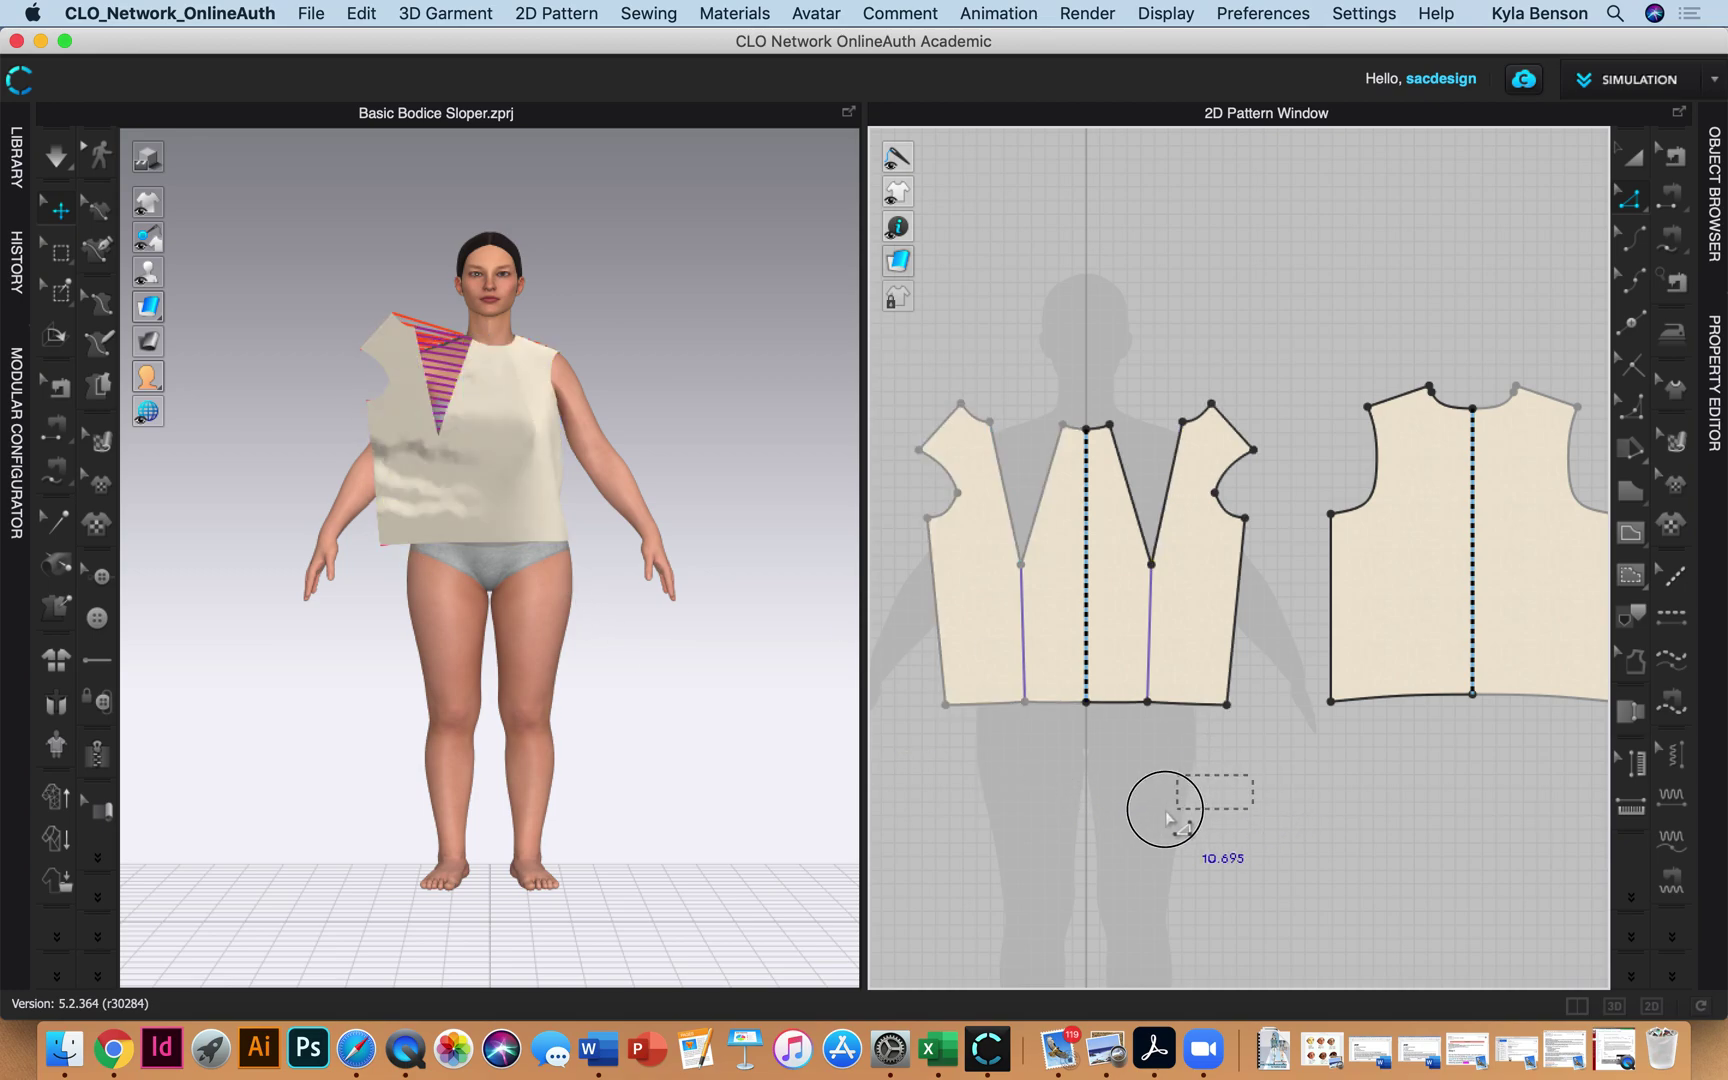
mouse_move(548, 635)
right_mouse_down()
mouse_move(605, 679)
mouse_move(420, 628)
mouse_move(822, 656)
mouse_move(1000, 580)
right_mouse_up()
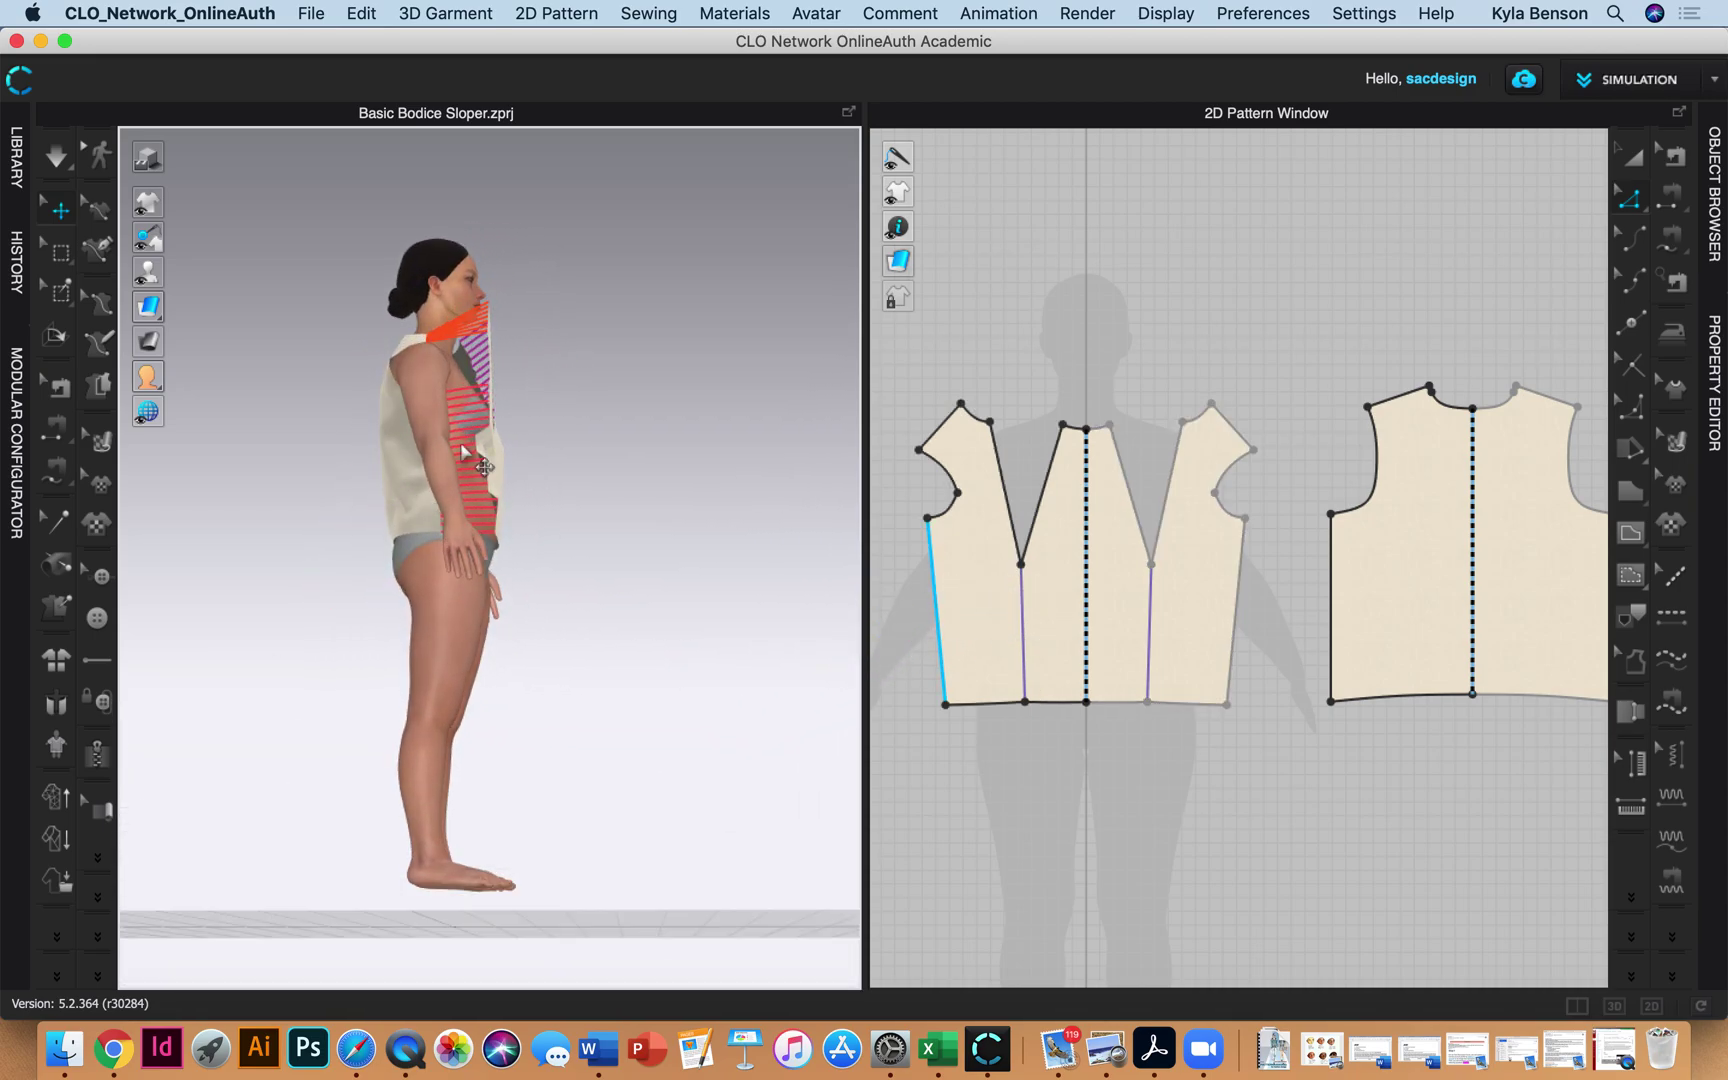
right_click_drag(590, 575, 333, 643)
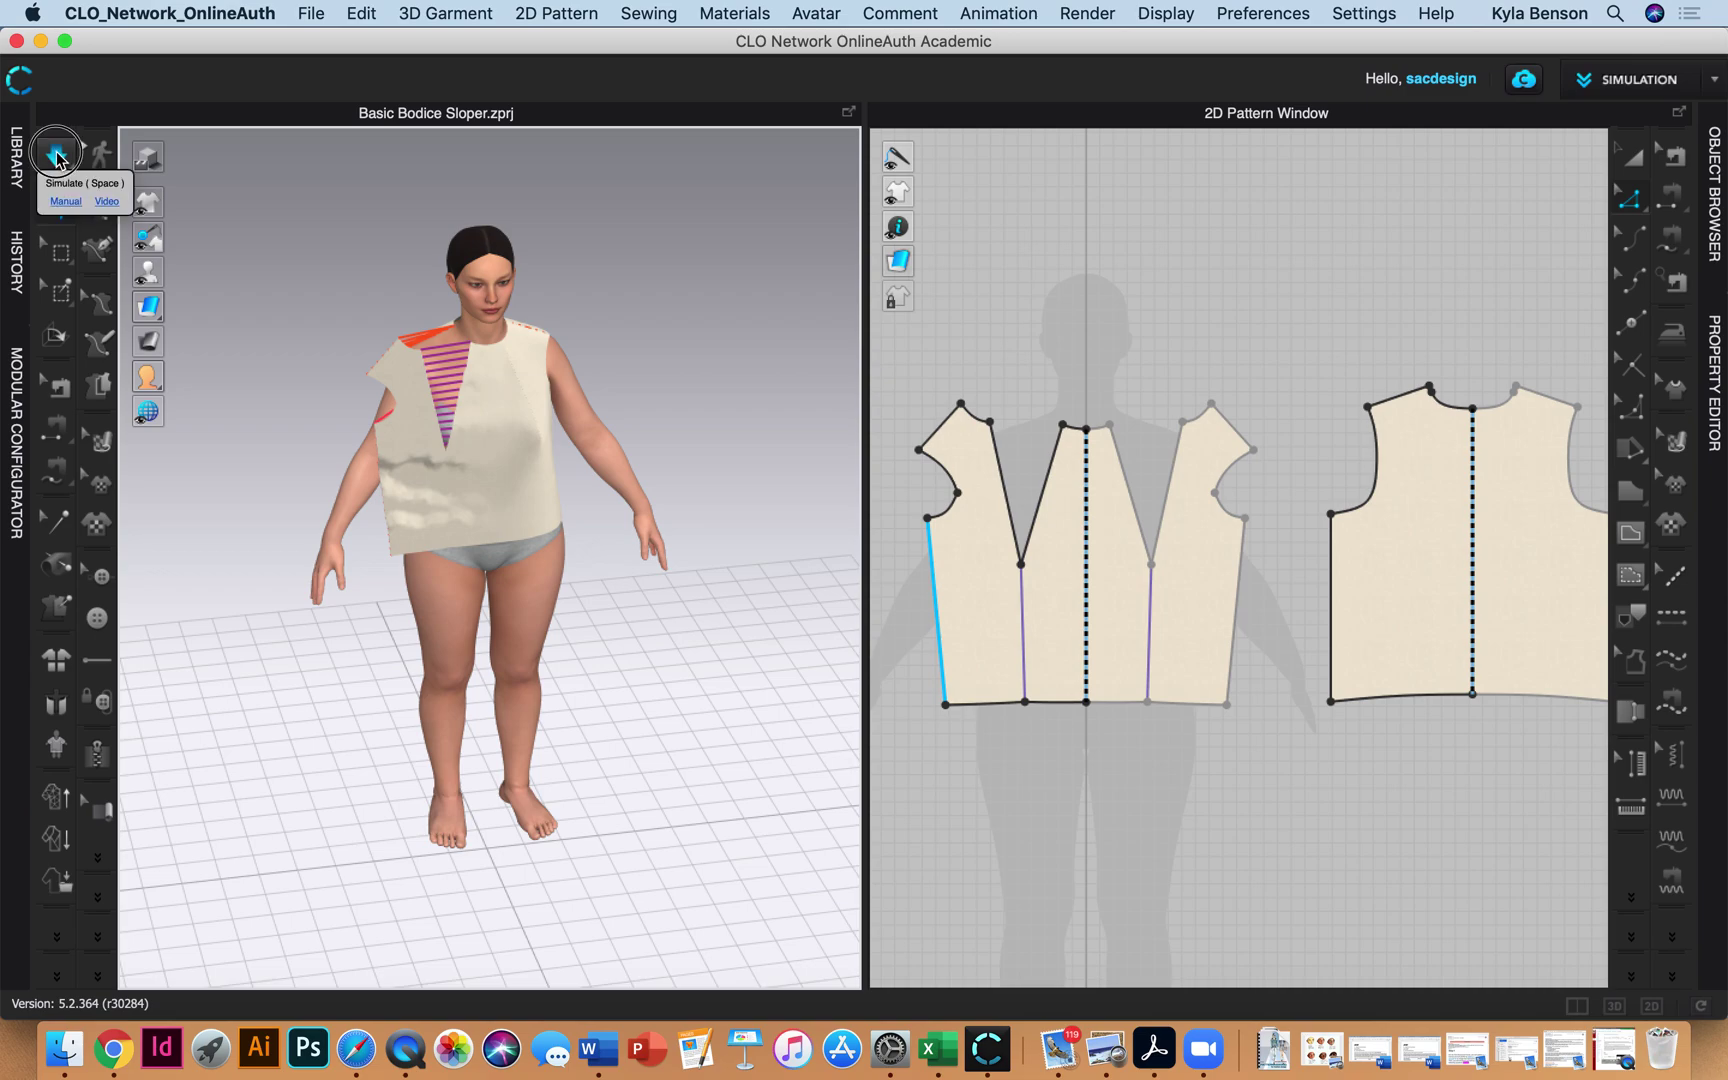
left_click(56, 155)
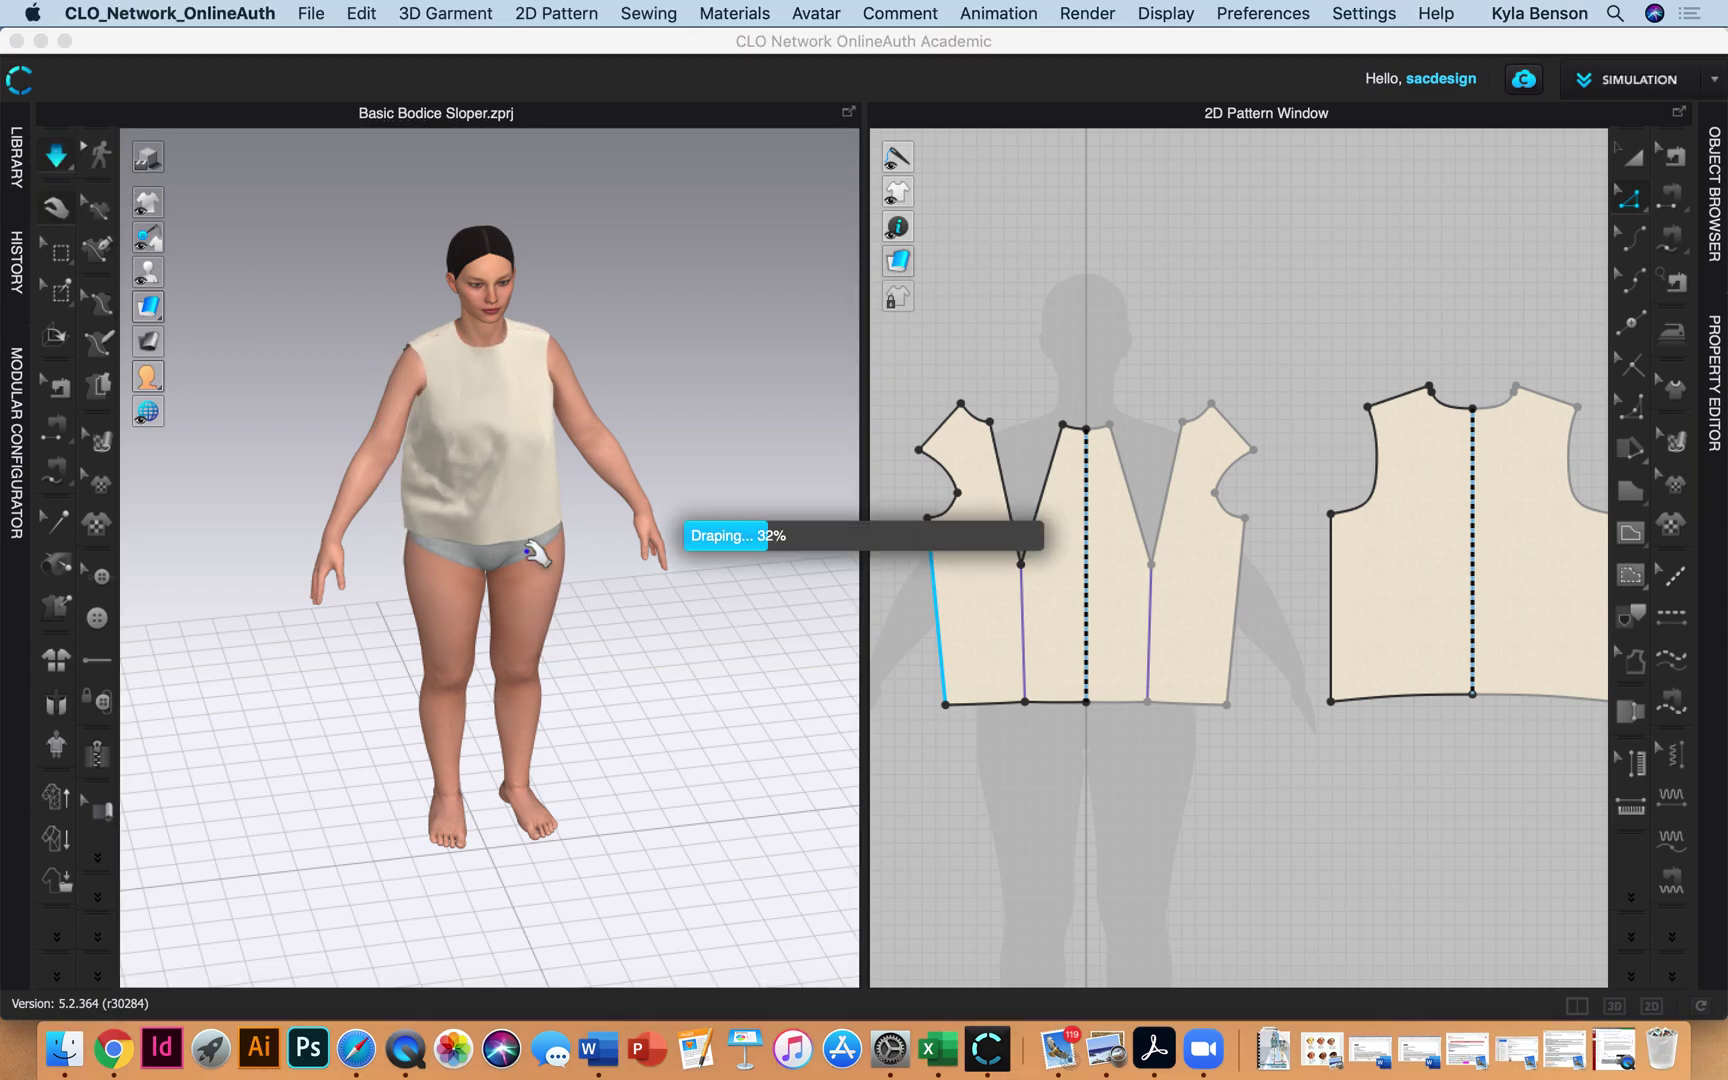
Zoom and orbit around the draped bodice to check its fit from three-quarter and front views
scroll(509, 529, "up", 5)
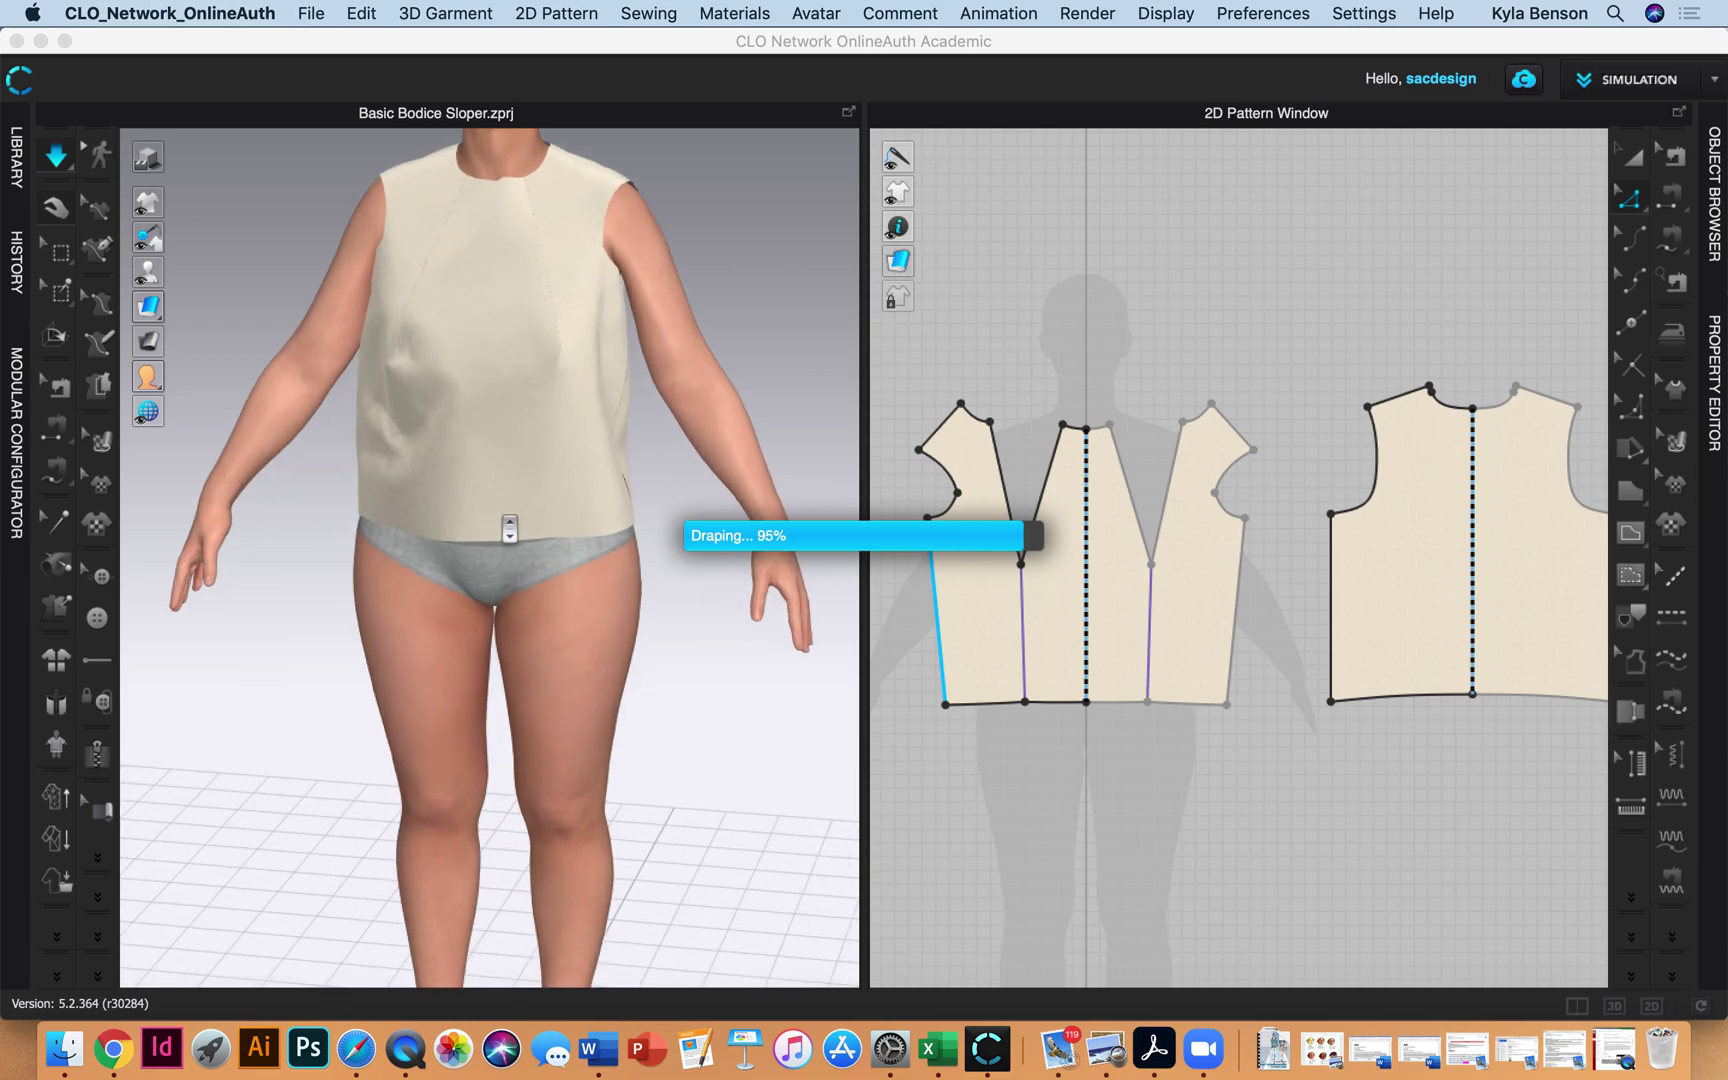
scroll(509, 529, "up", 4)
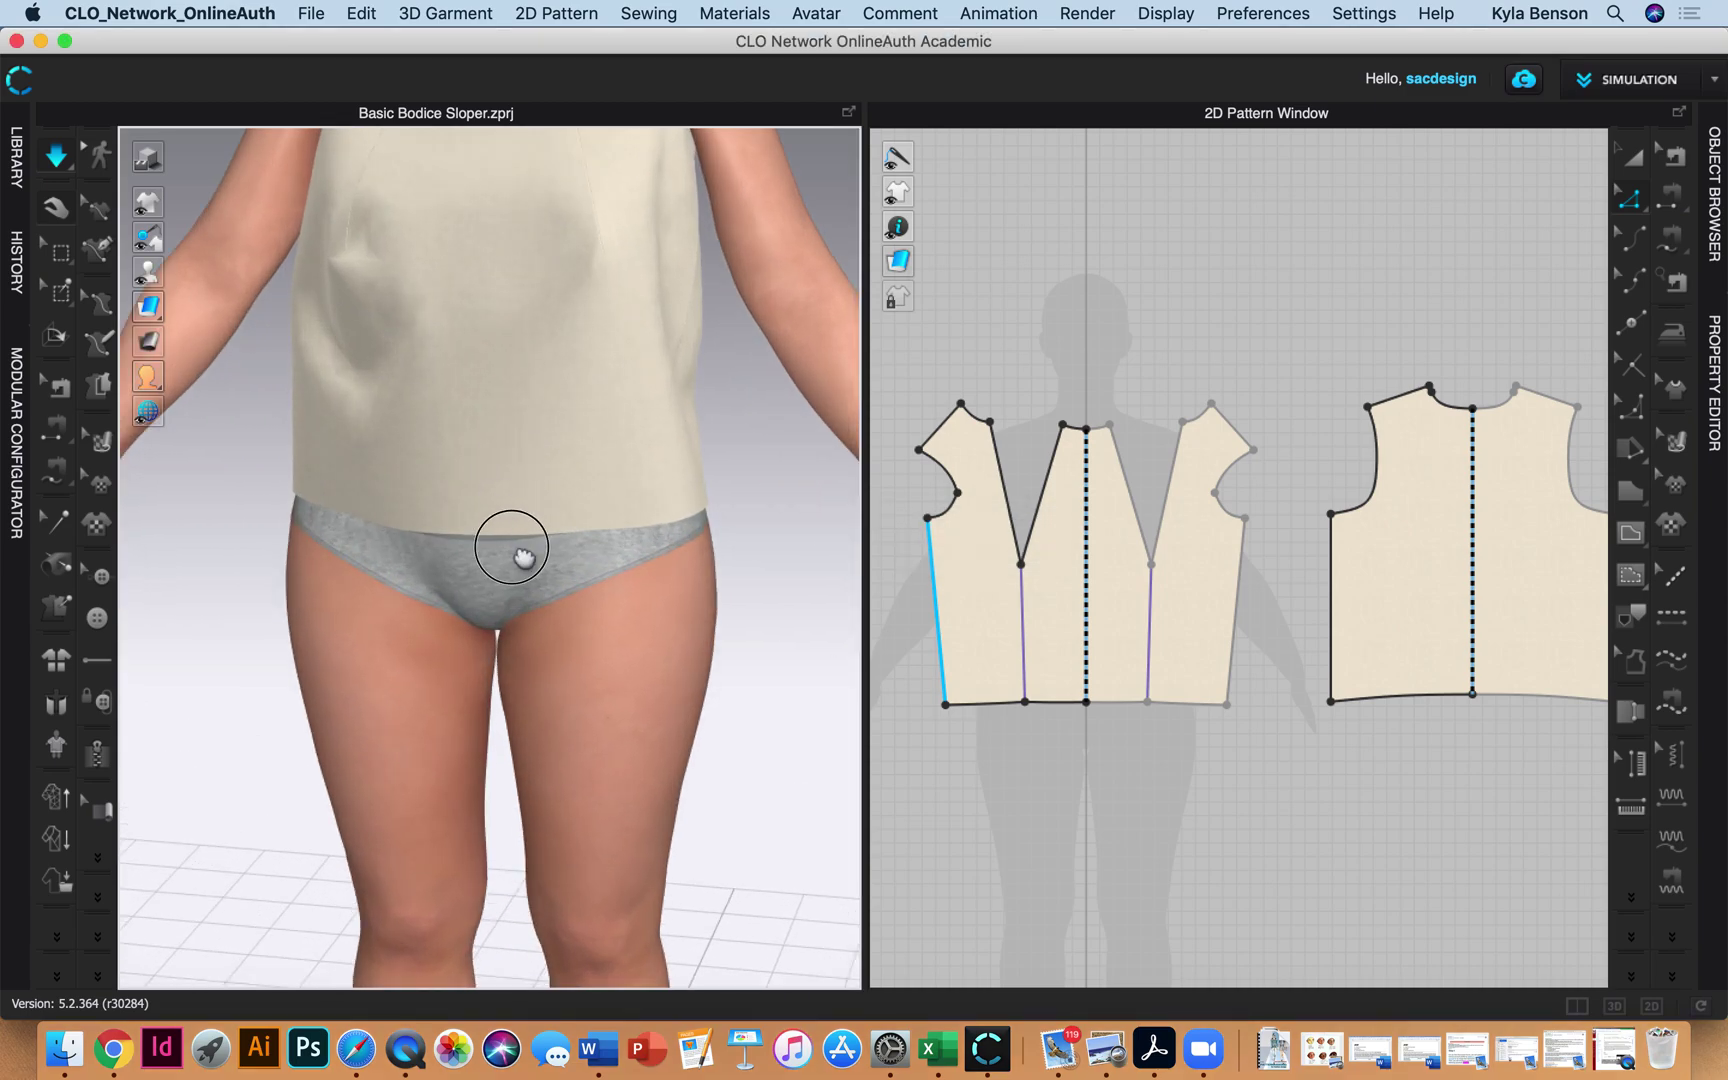
middle_click_drag(524, 556, 494, 798)
right_click_drag(494, 706, 680, 838)
left_click(540, 713)
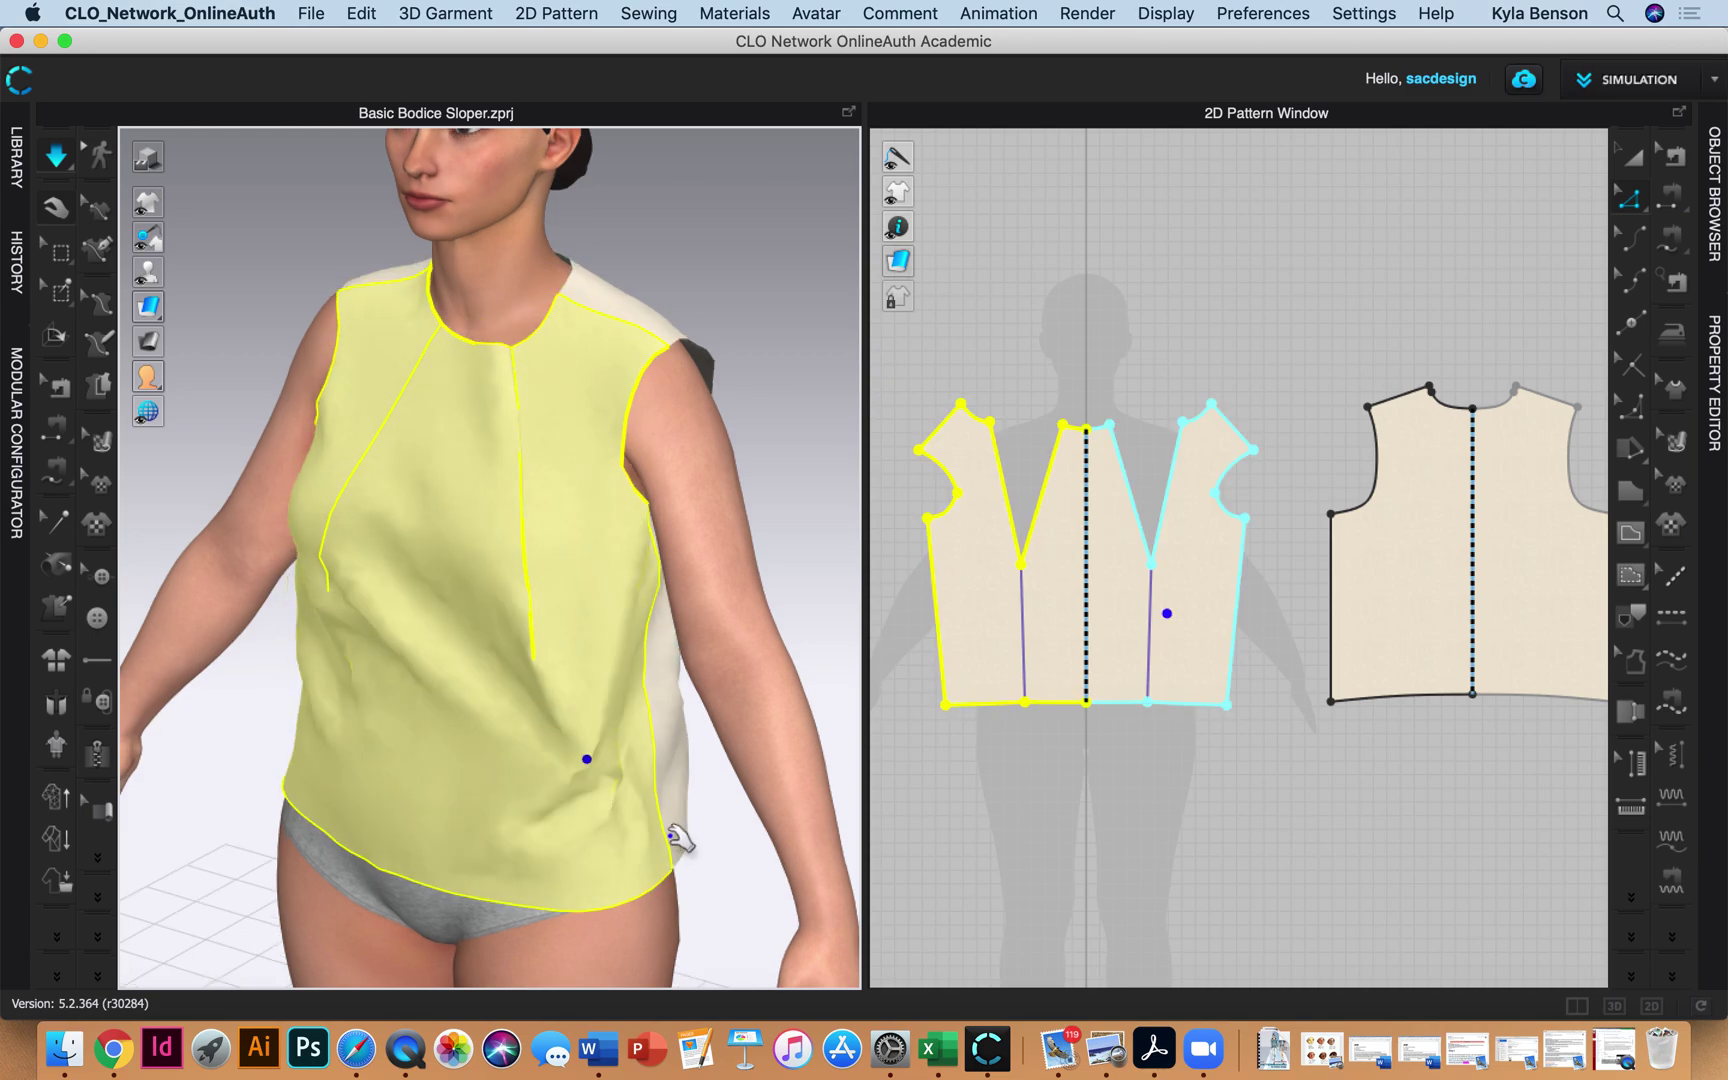
right_click_drag(239, 714, 567, 706)
right_click_drag(350, 575, 586, 1005)
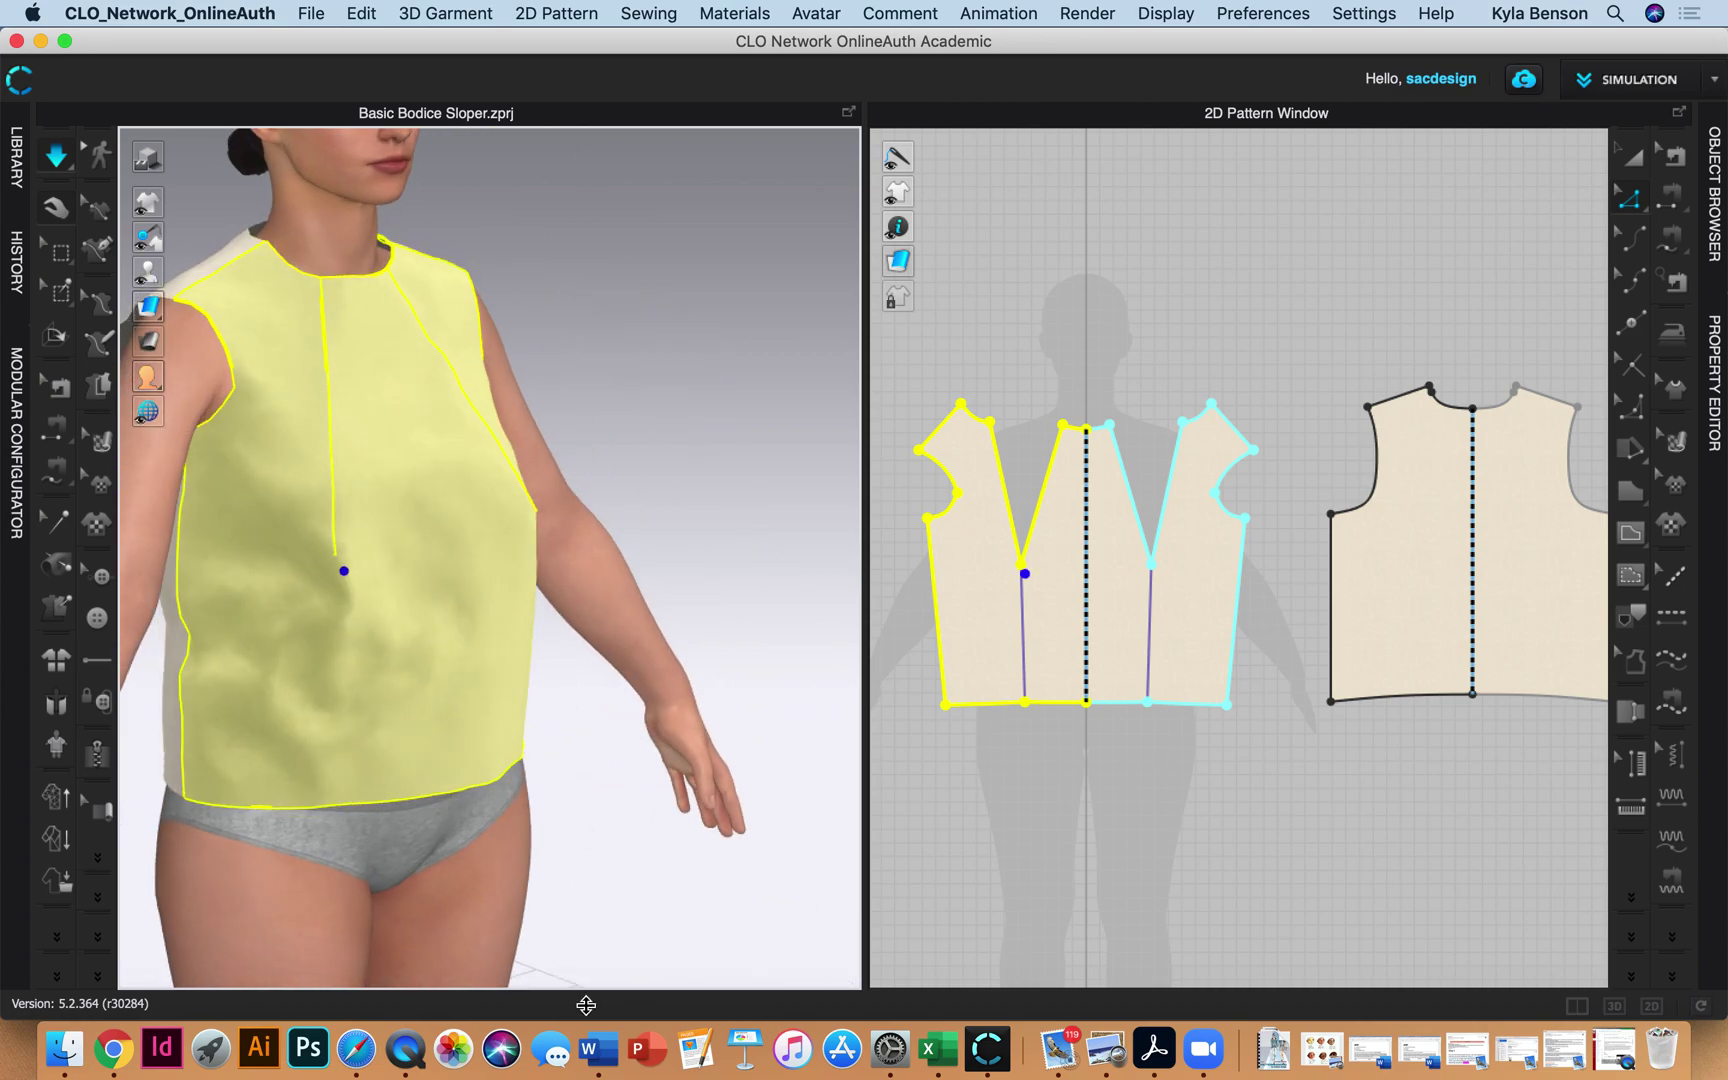
right_click_drag(401, 787, 187, 797)
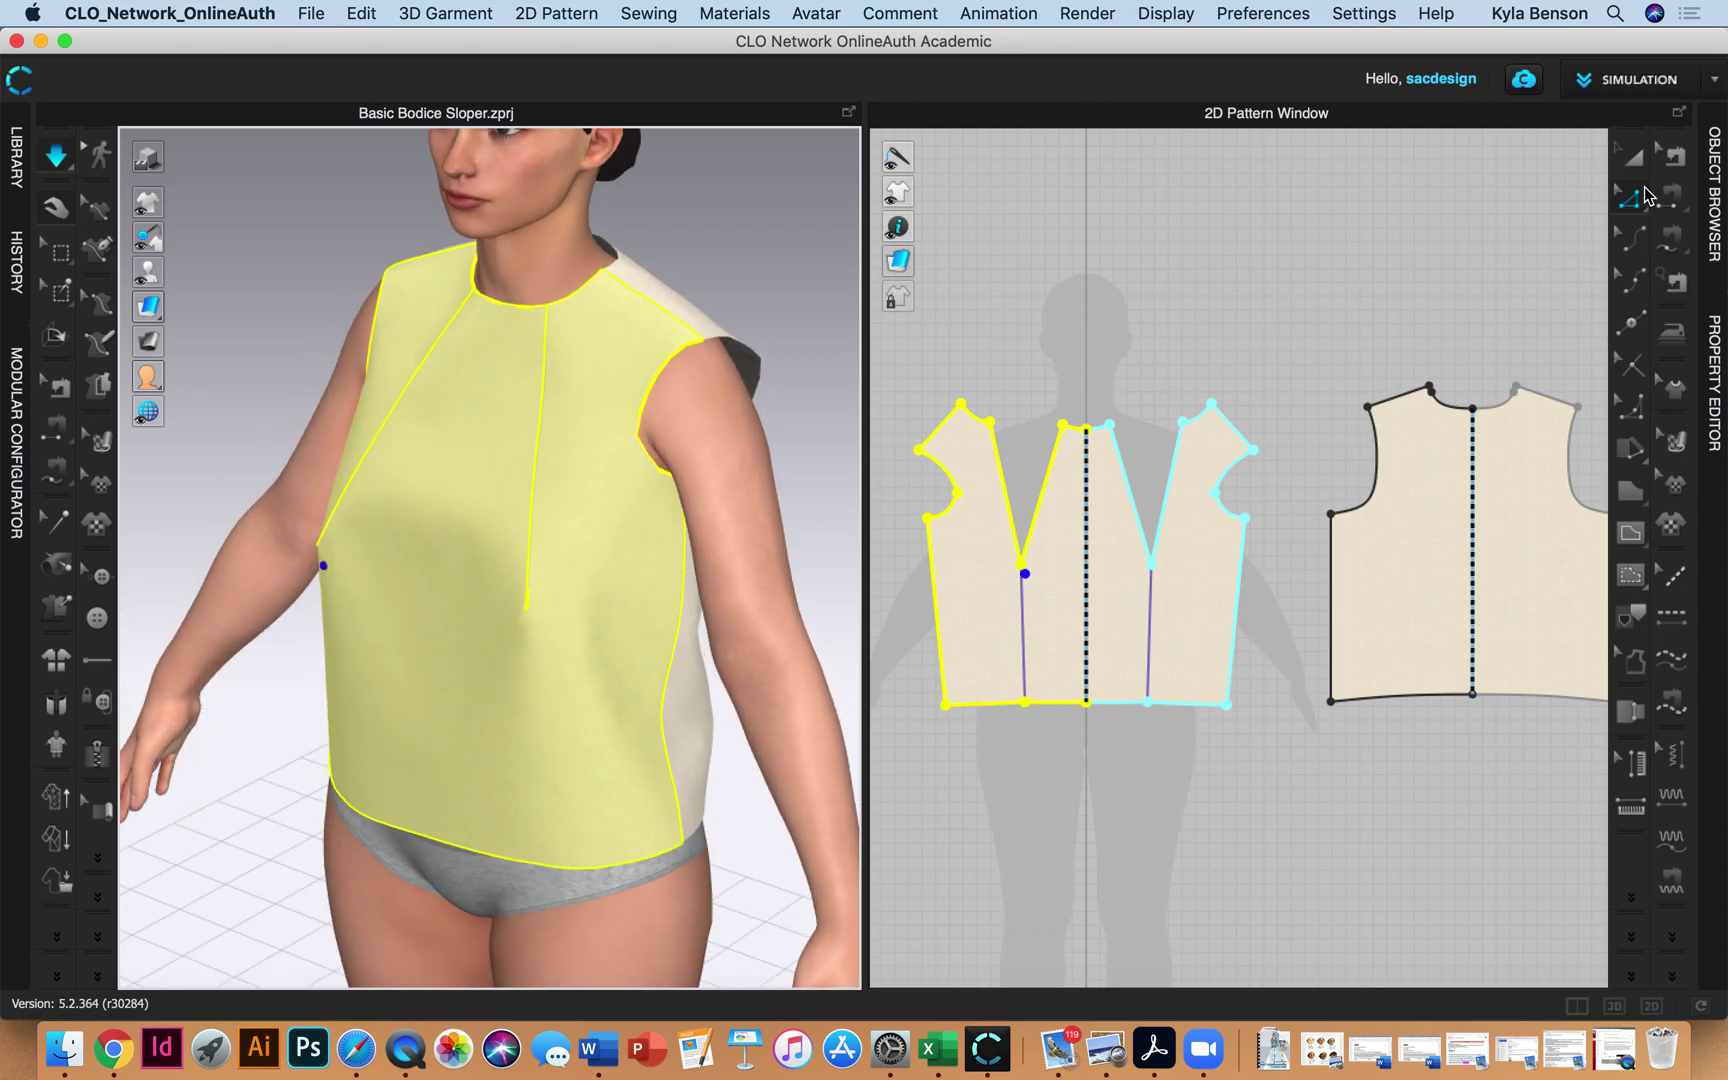
Move the front bodice up and raise the dart tip point to shorten both neckline darts
left_click(1634, 202)
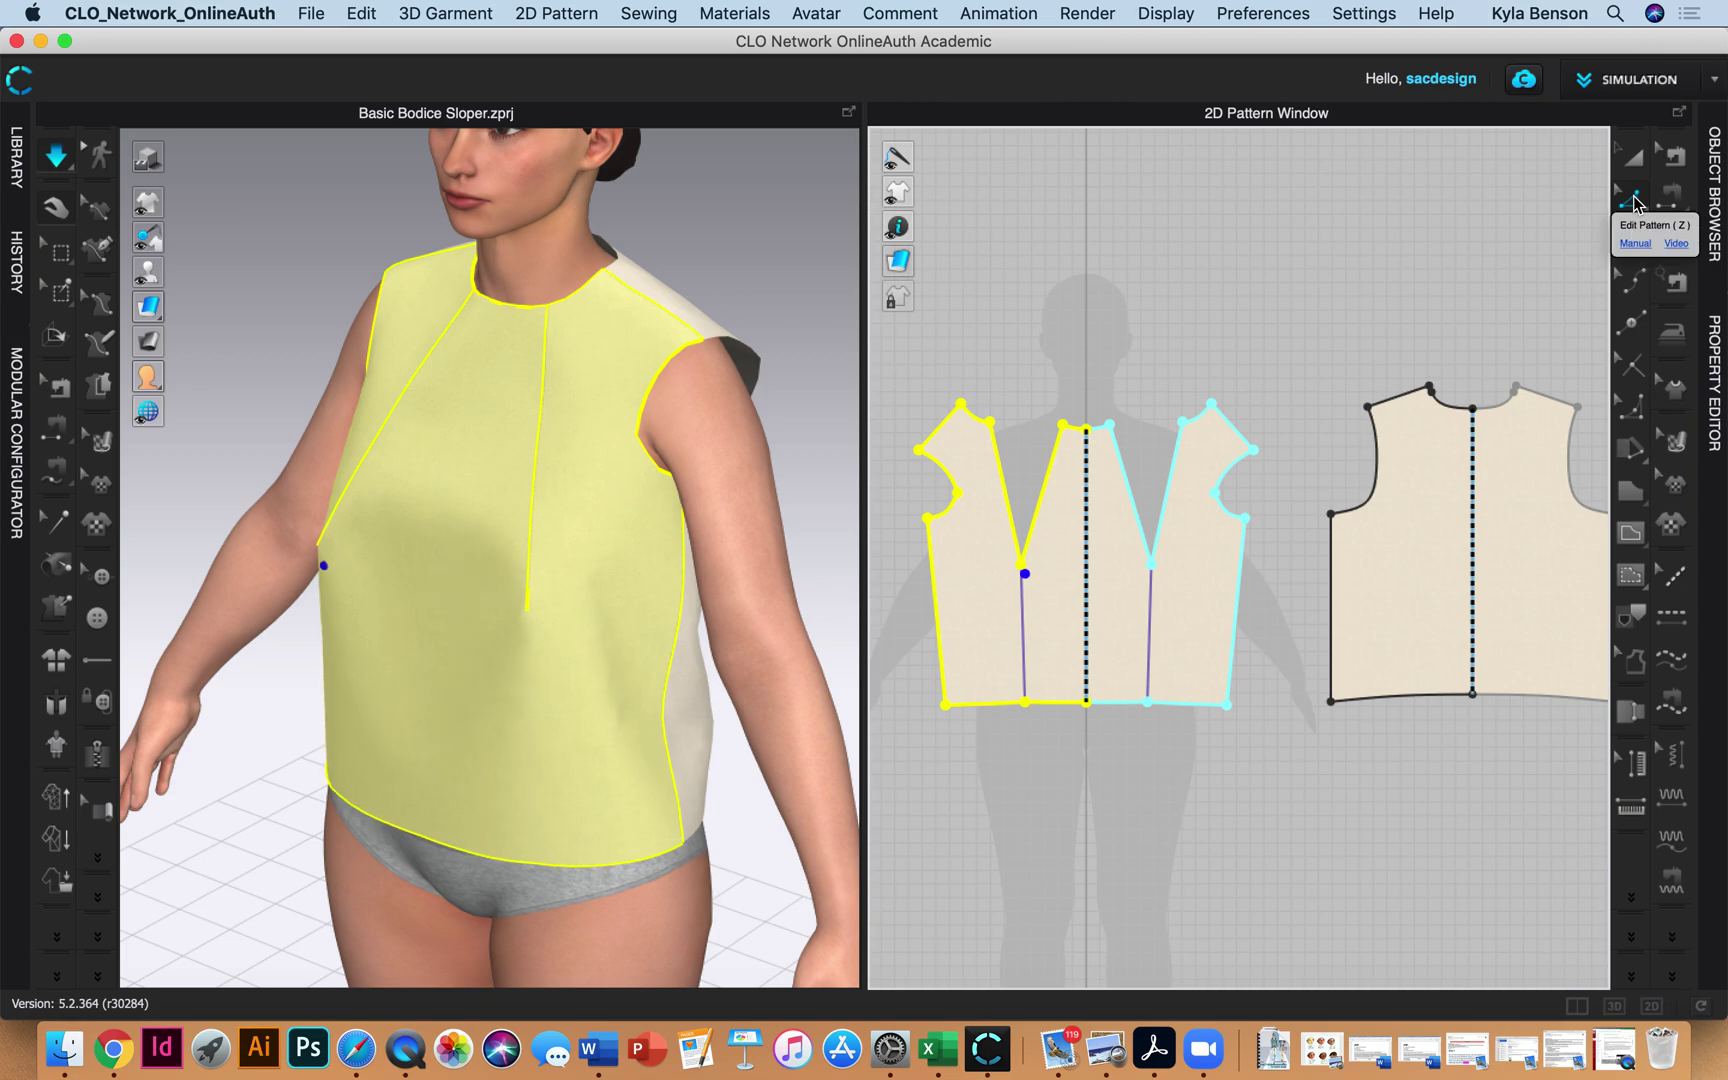
left_click_drag(1153, 566, 1152, 535)
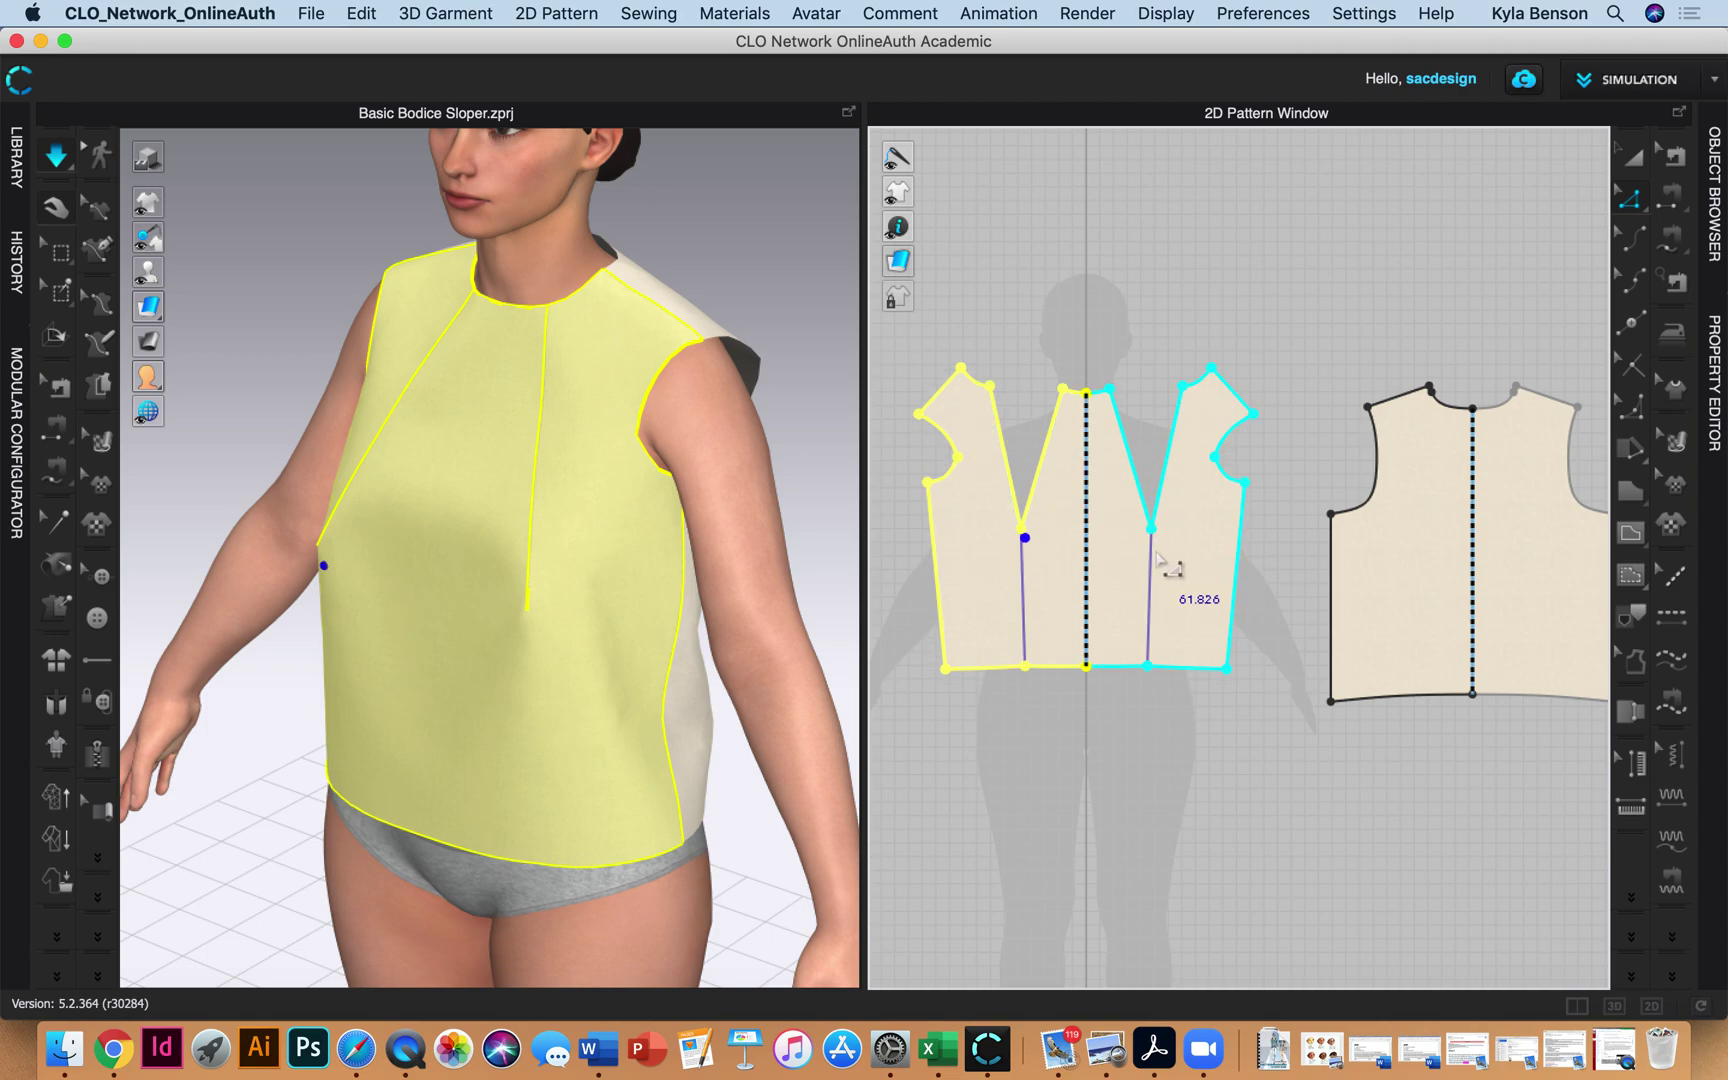
key("Escape")
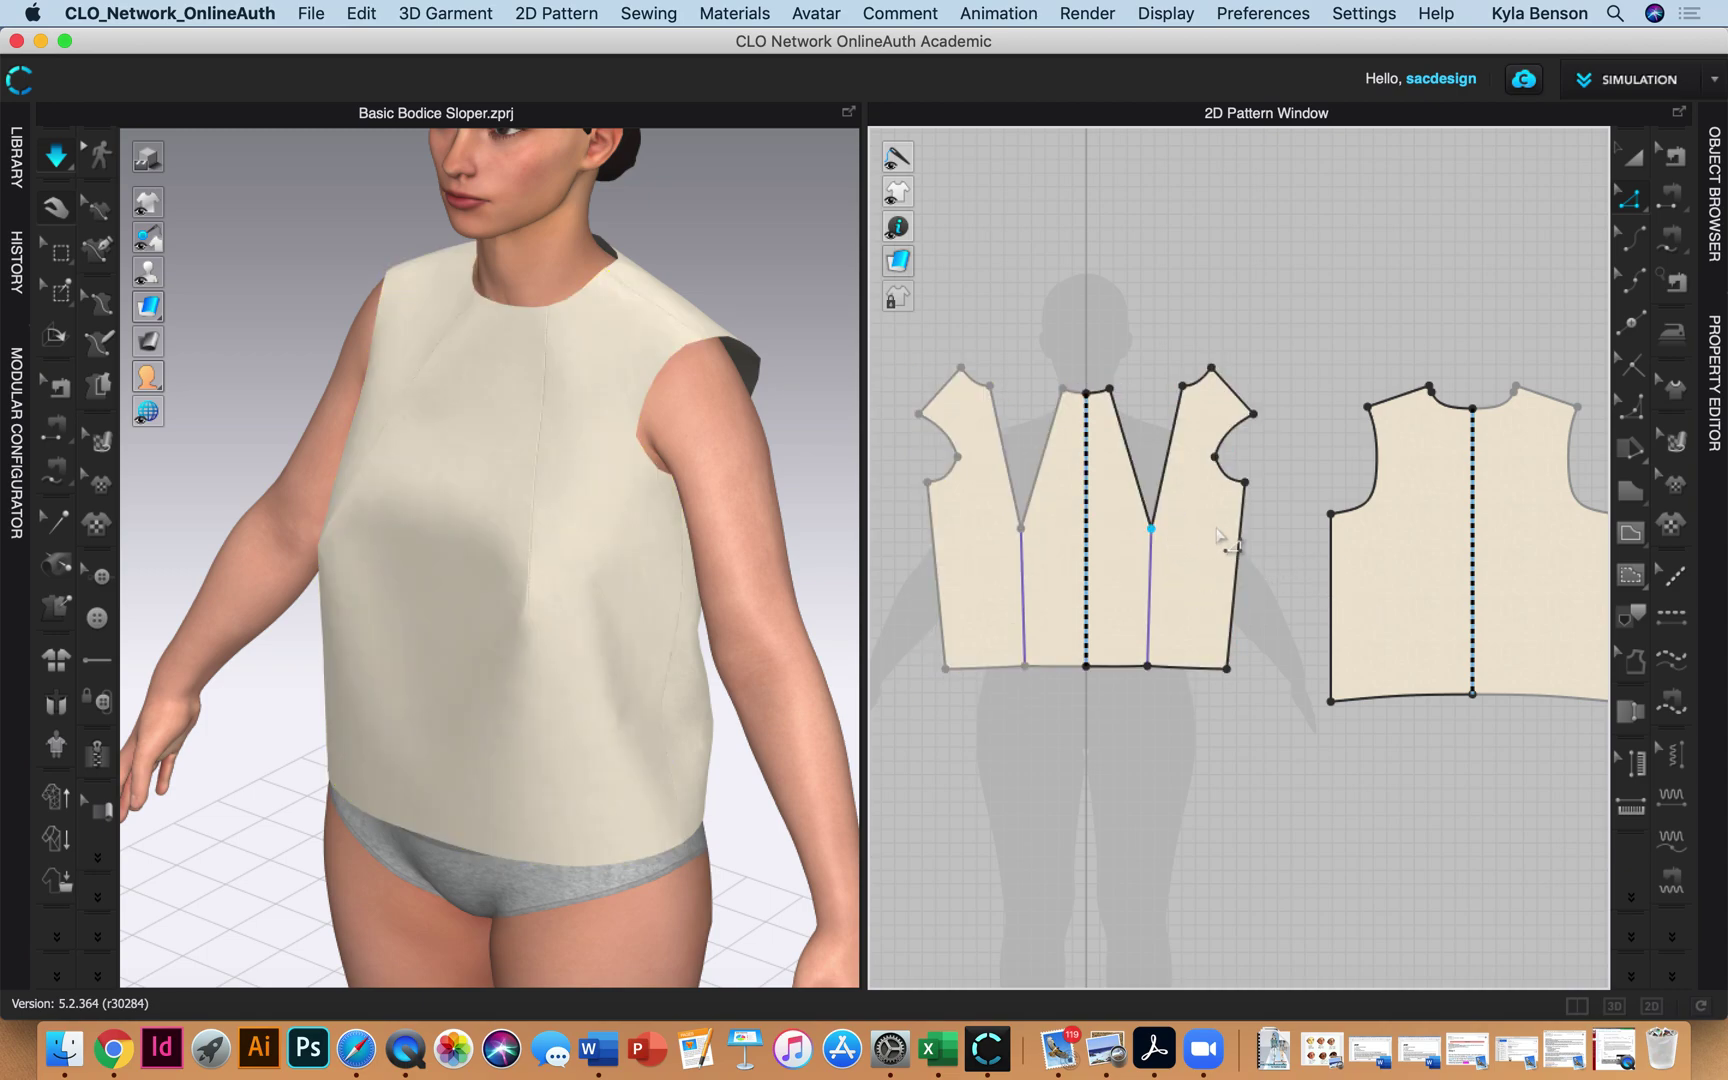
left_click(1152, 530)
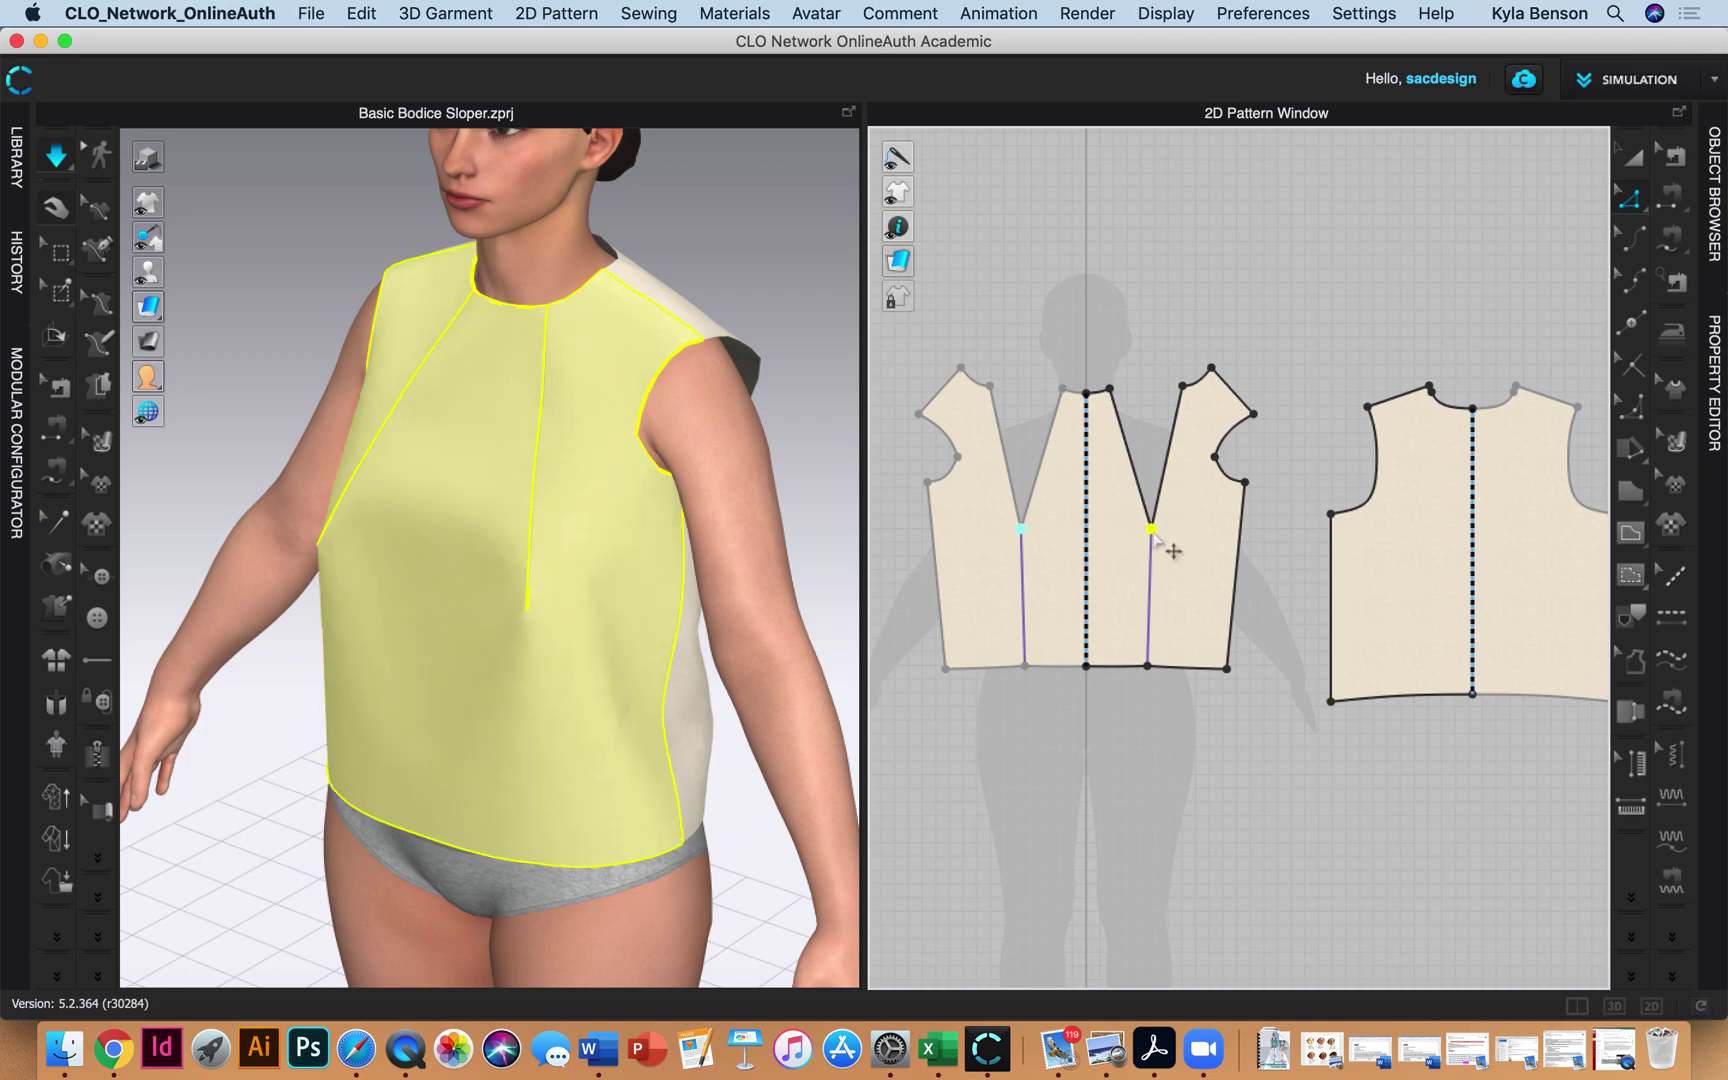
left_click_drag(1155, 536, 1152, 489)
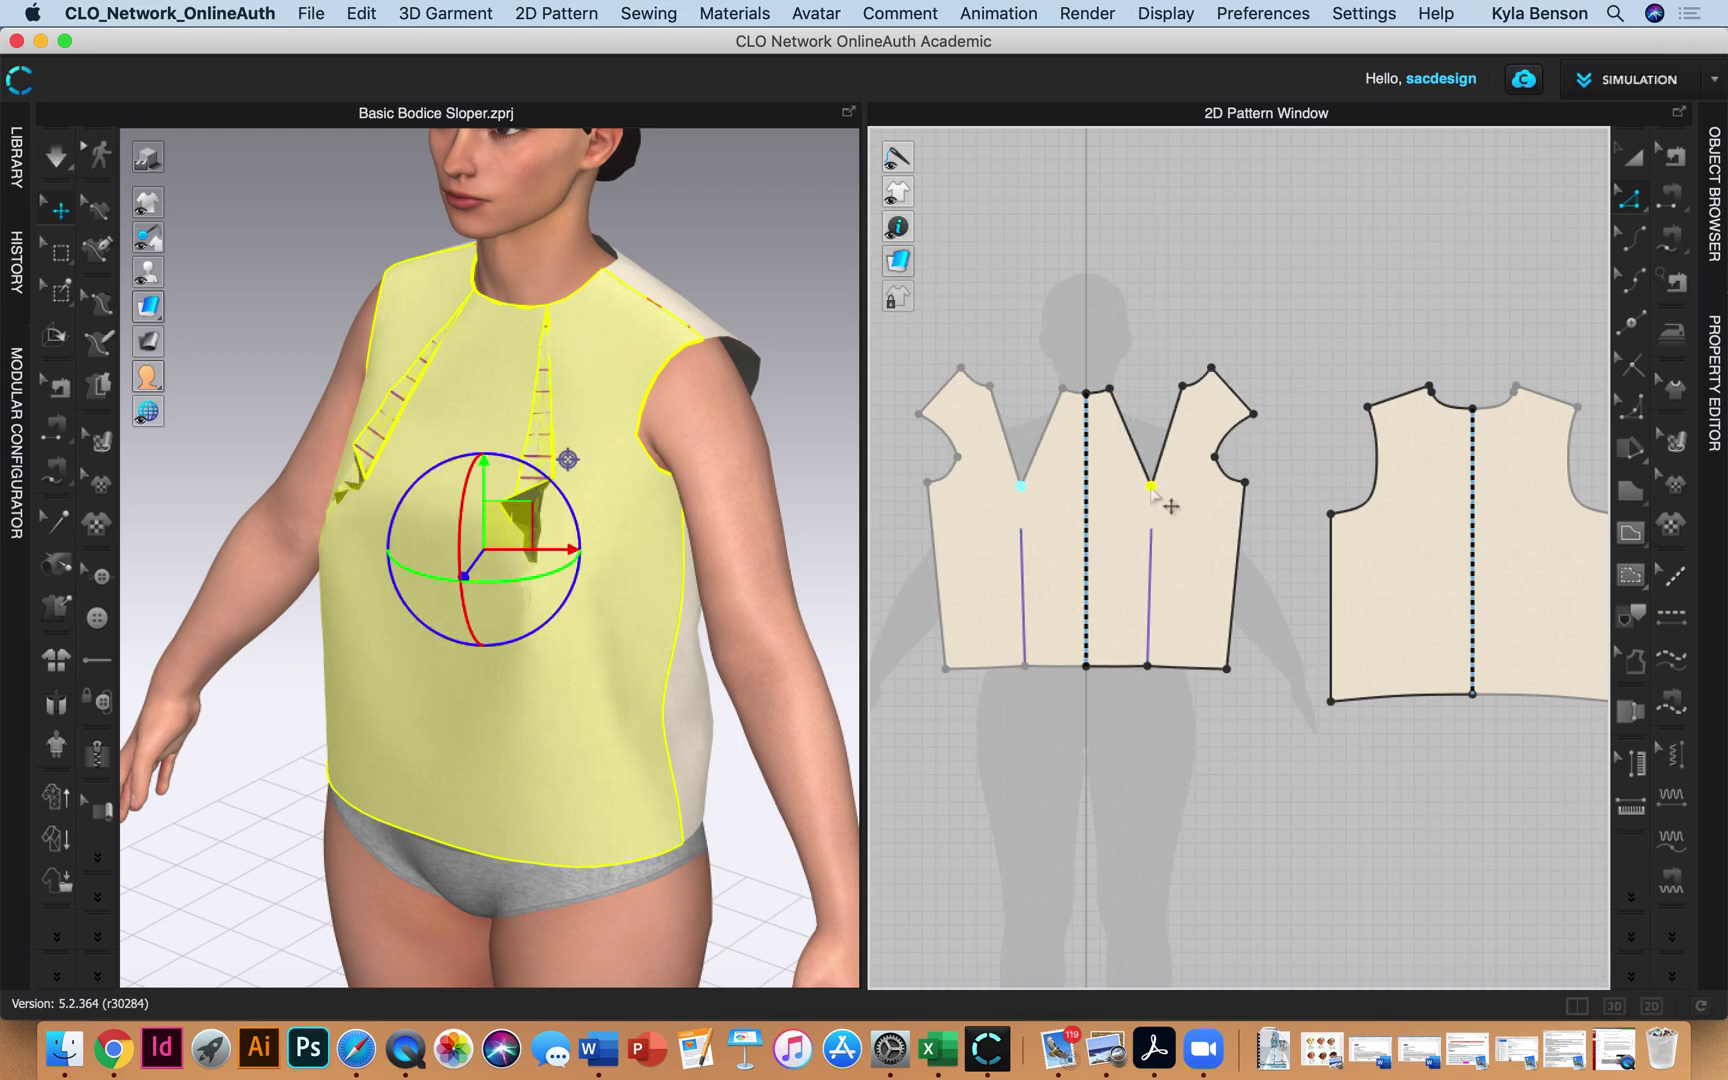
Simulate the bodice, tug its hem to settle the fabric, and view it from the front
left_click(57, 162)
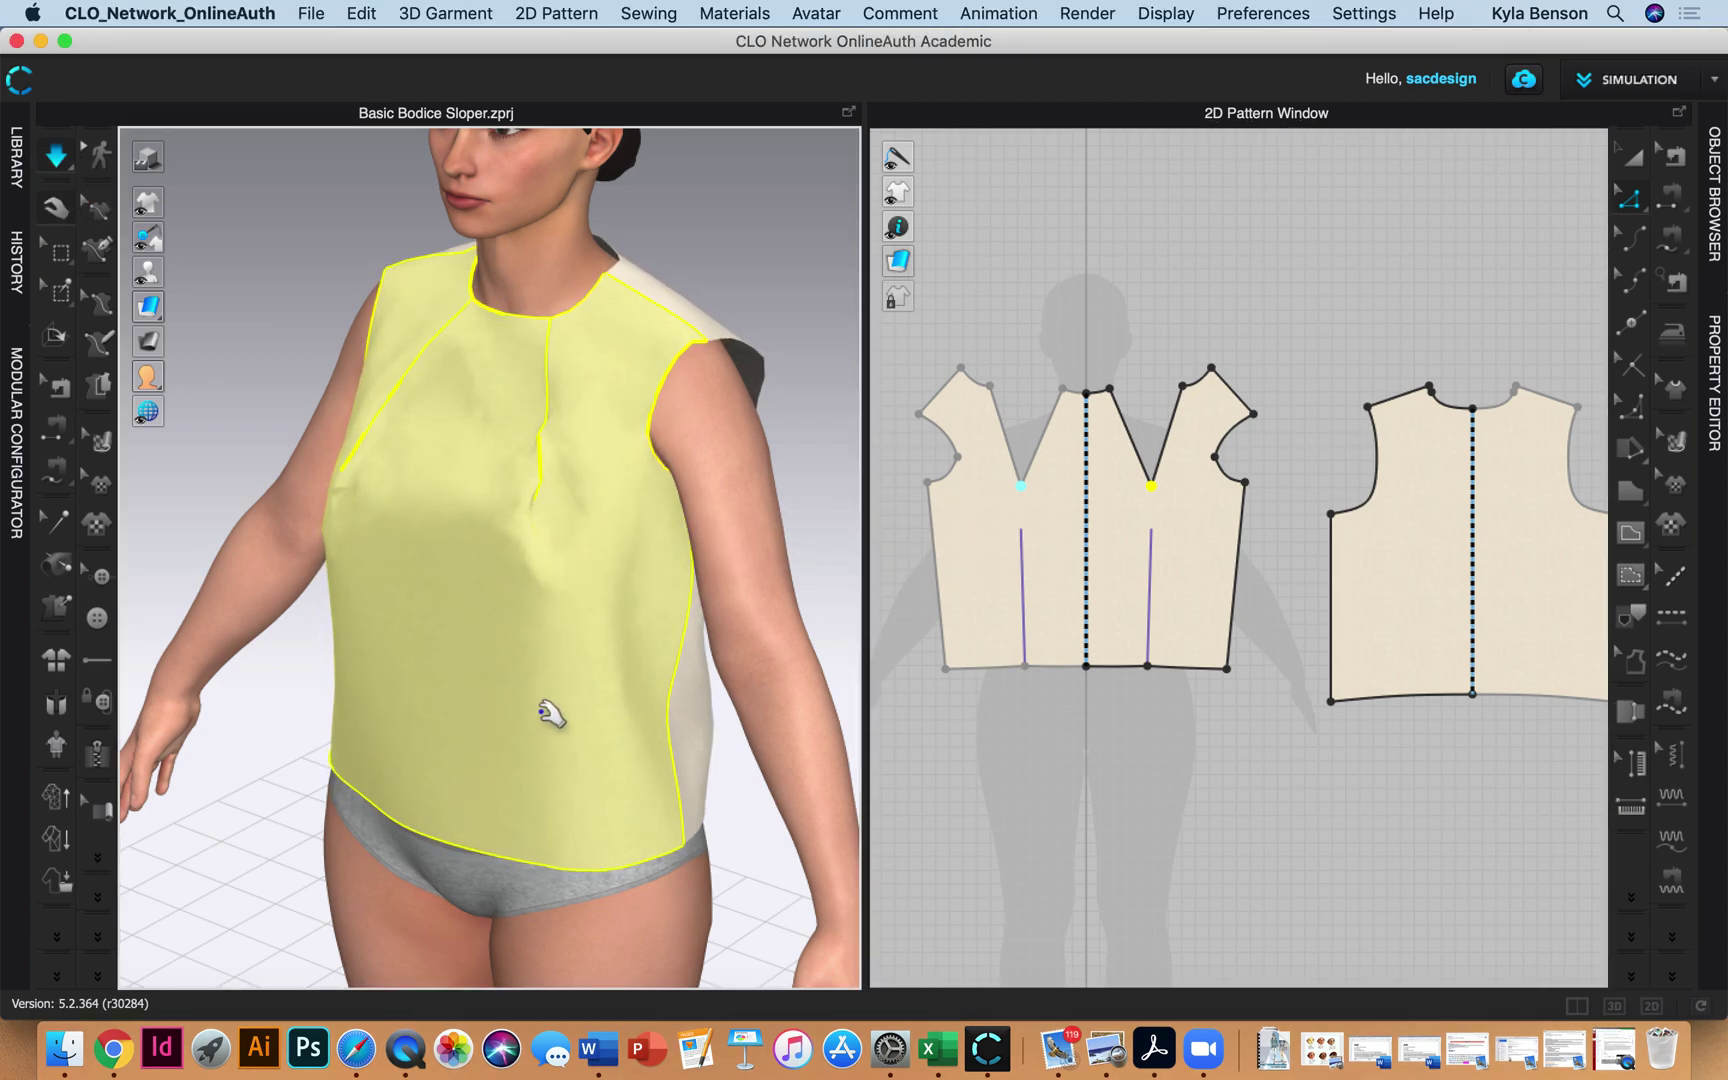
left_click_drag(549, 812, 566, 836)
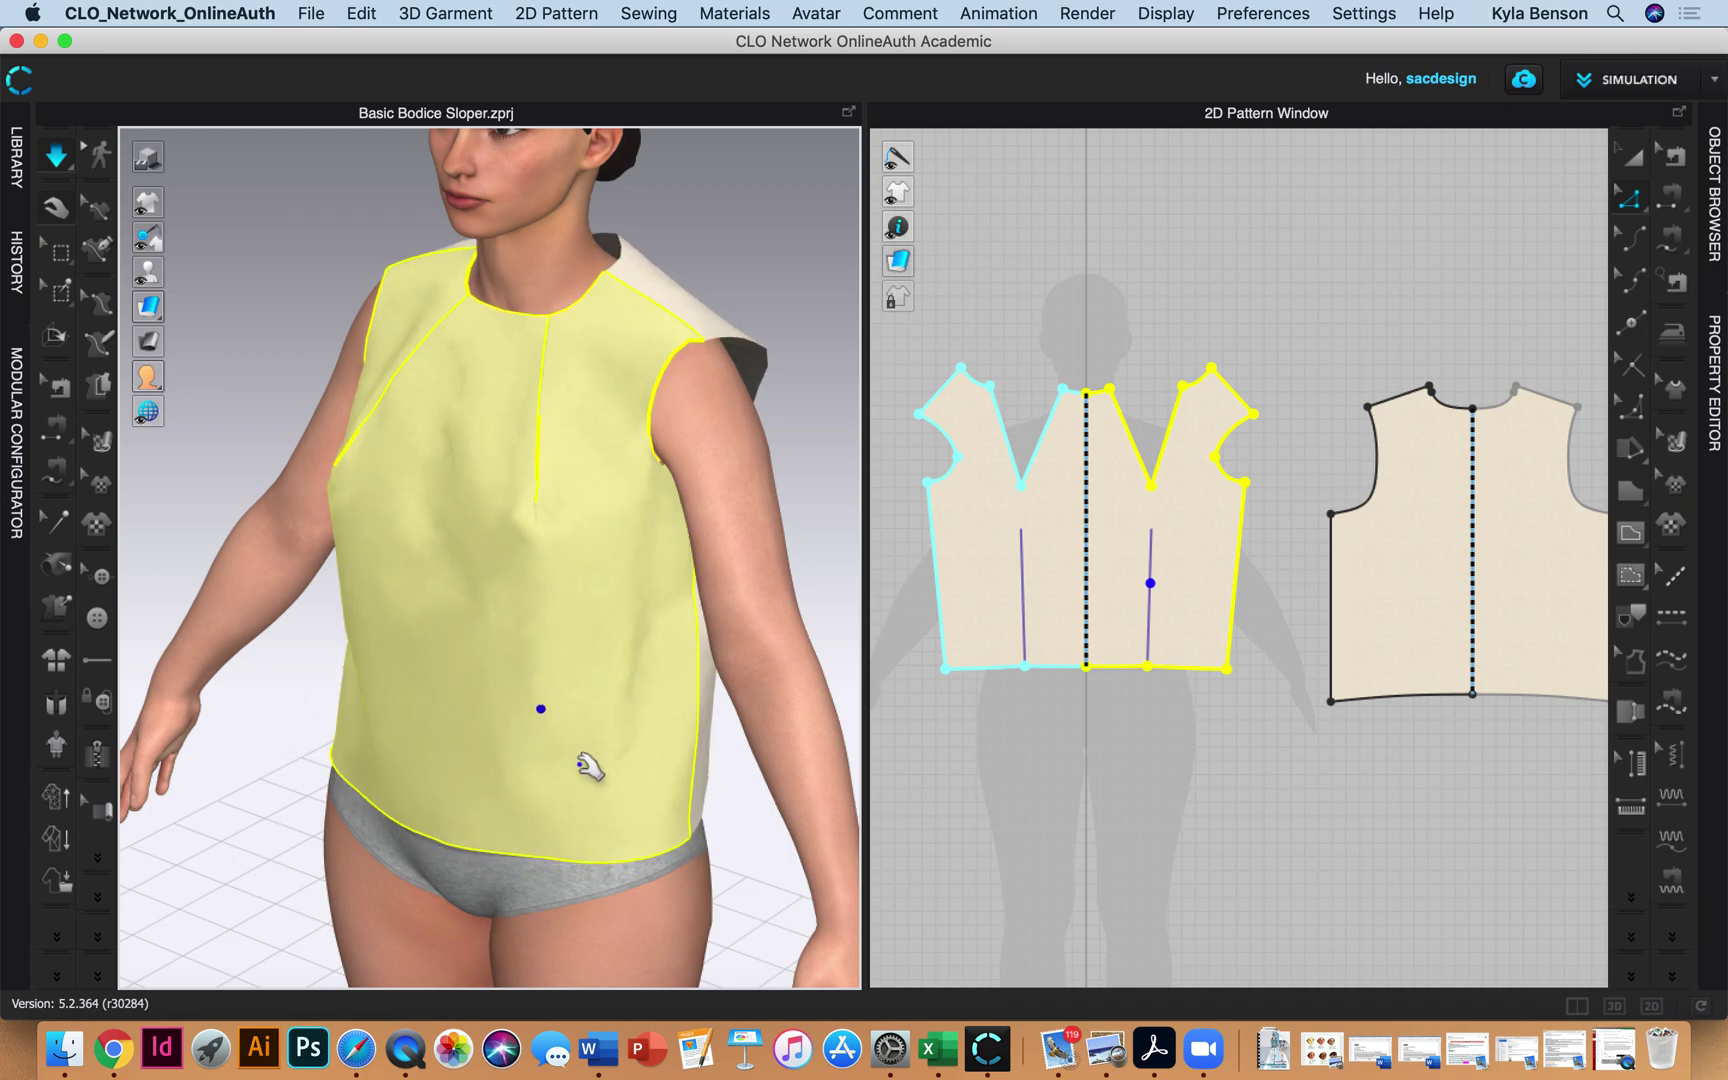
right_click_drag(645, 787, 390, 834)
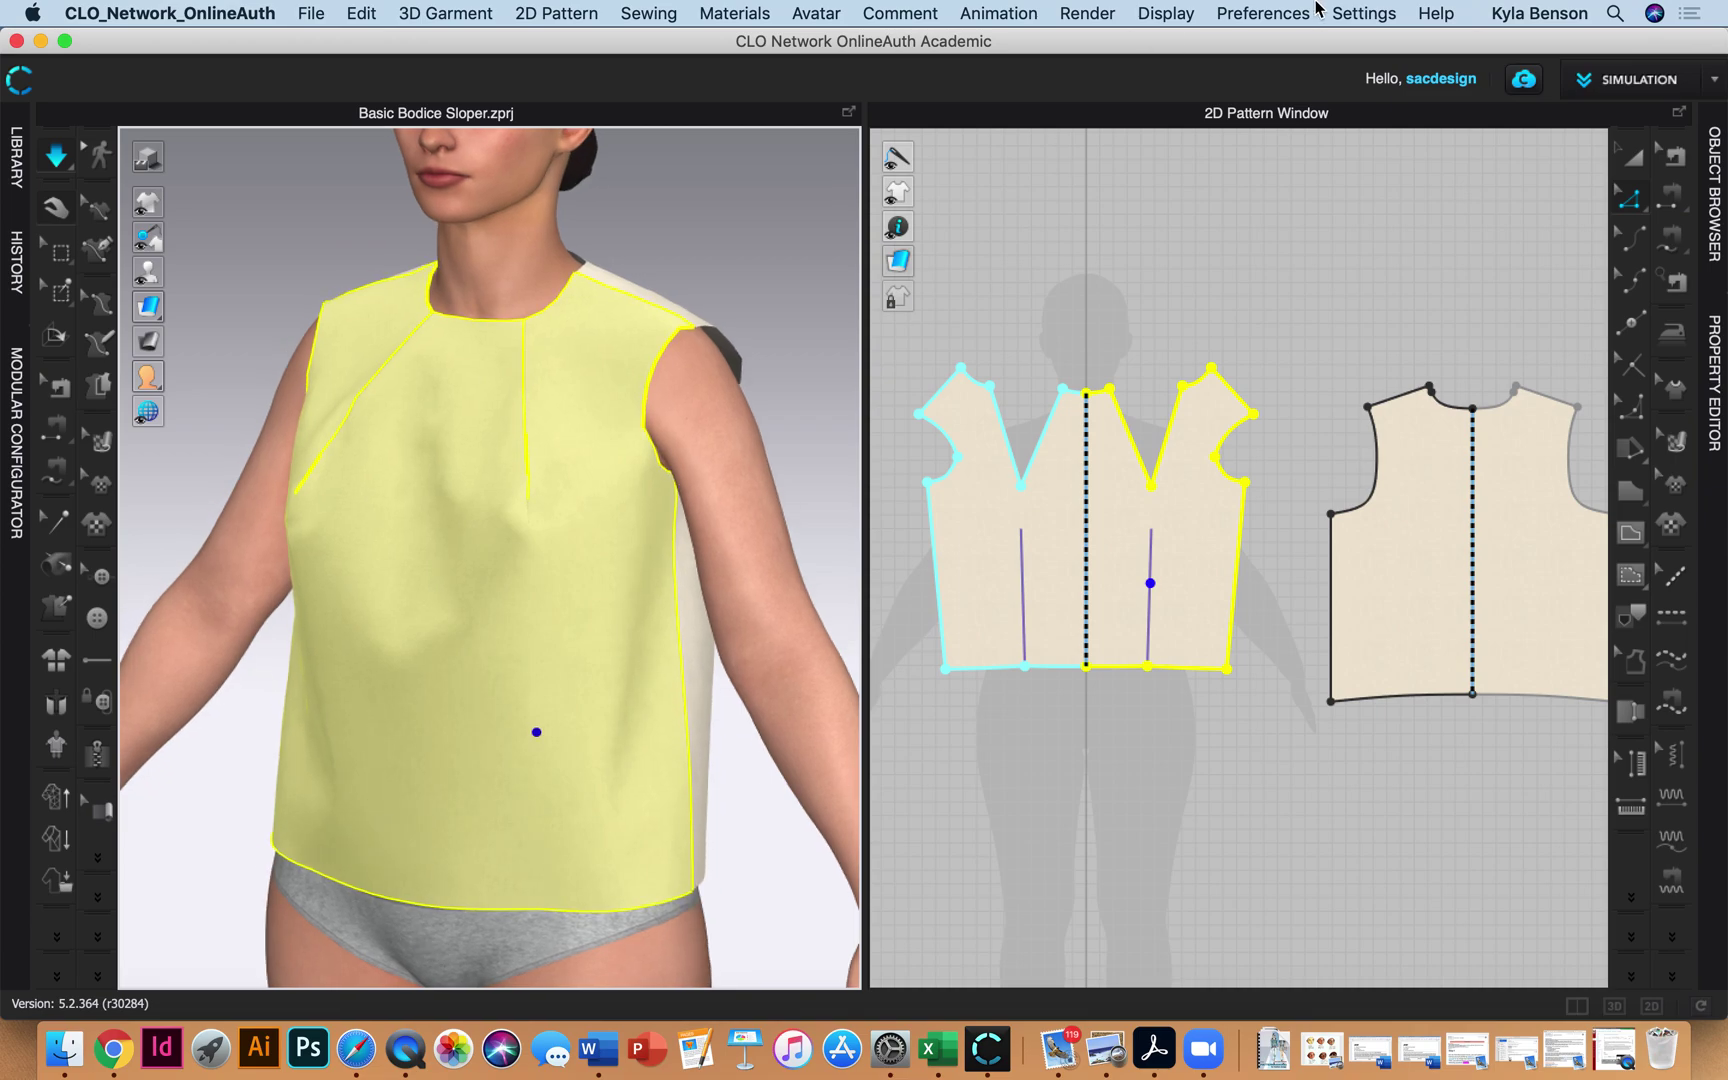